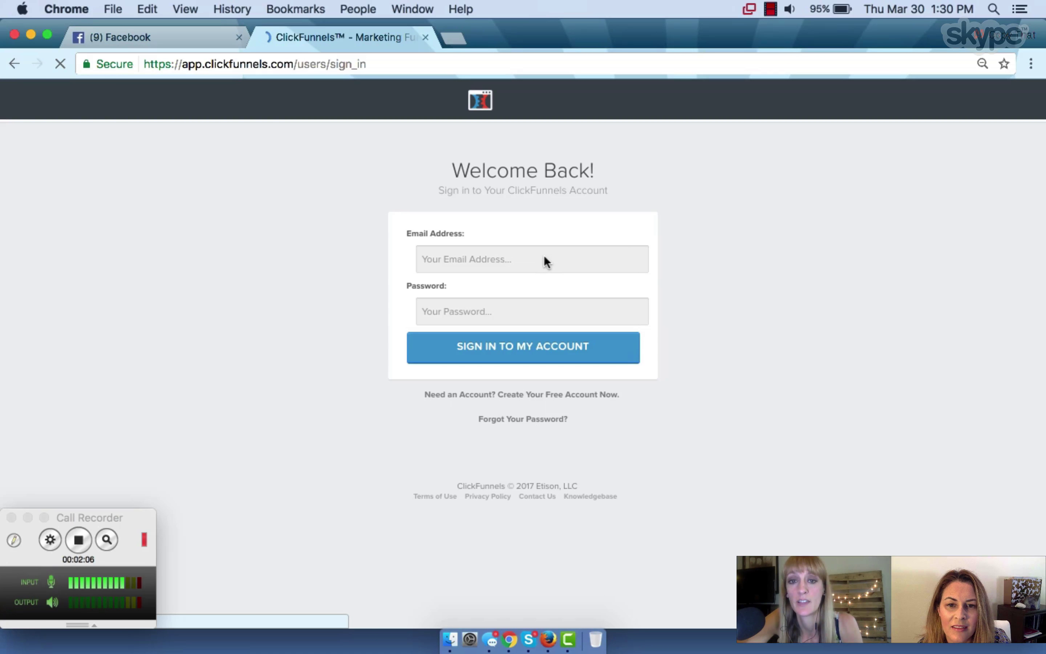
Load the ClickFunnels sign-in page and put the cursor in the email address field
click(511, 260)
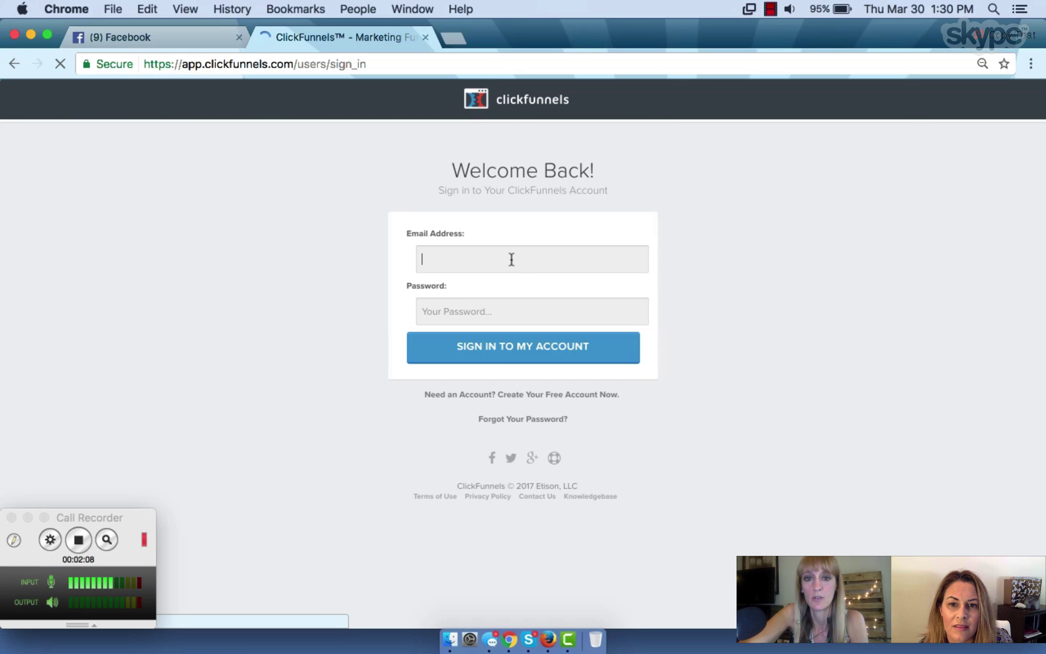
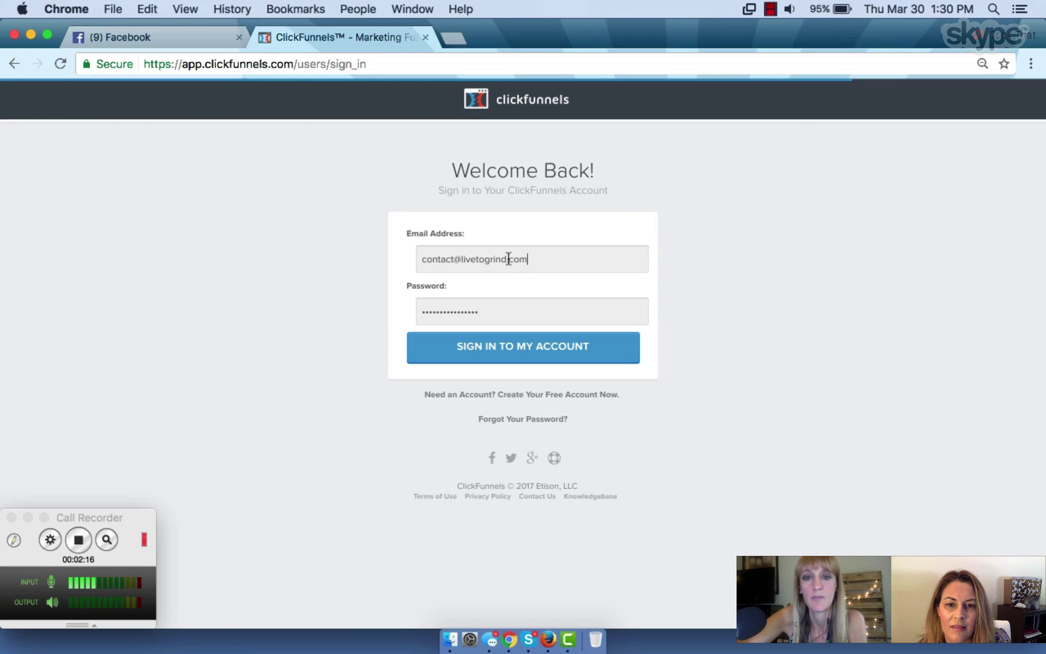
Replace the email with another account's address, enter its password, and submit the sign-in
triple_click(509, 259)
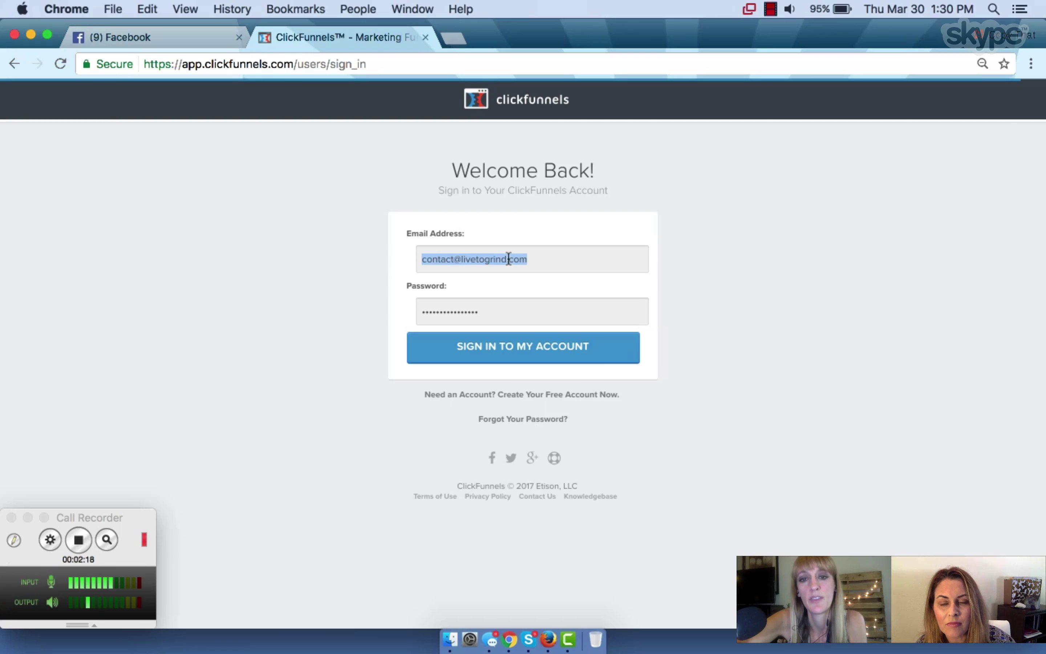
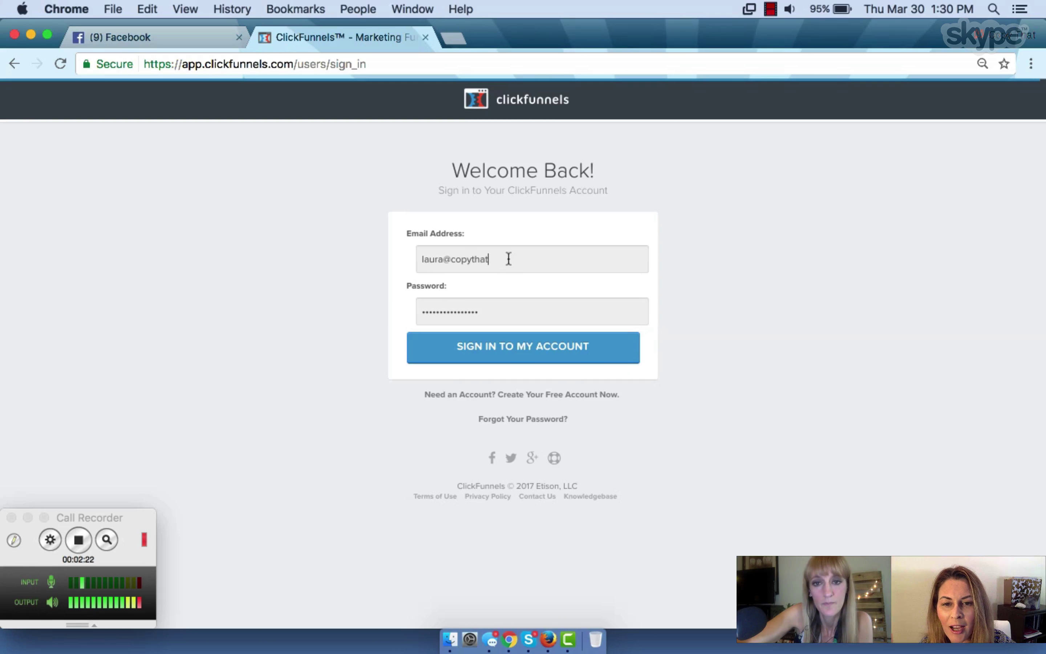
key(Tab)
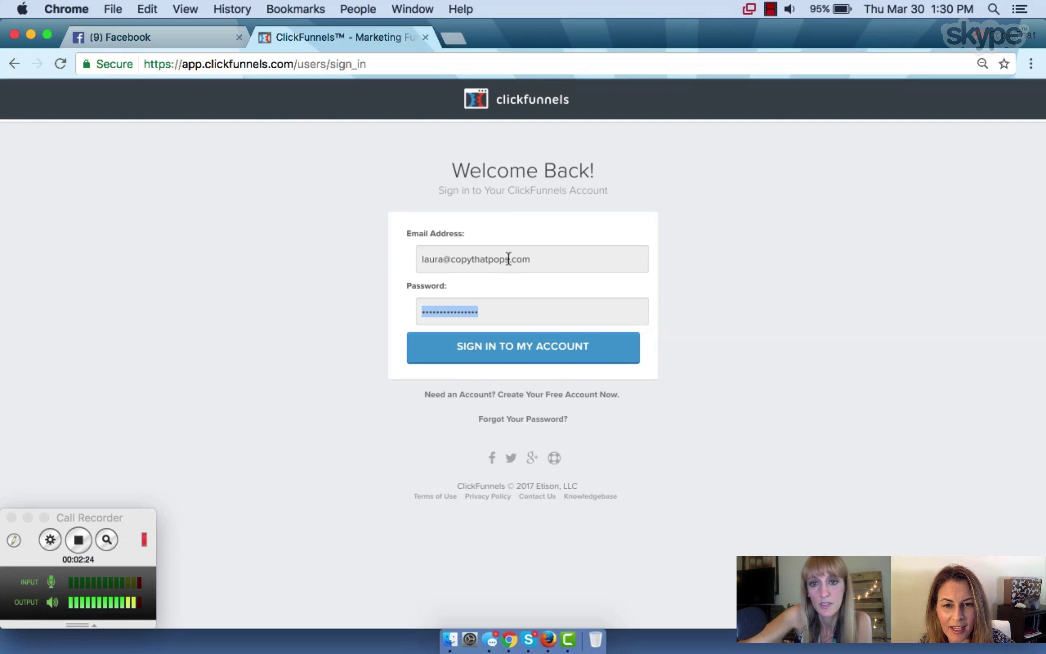
text(••••)
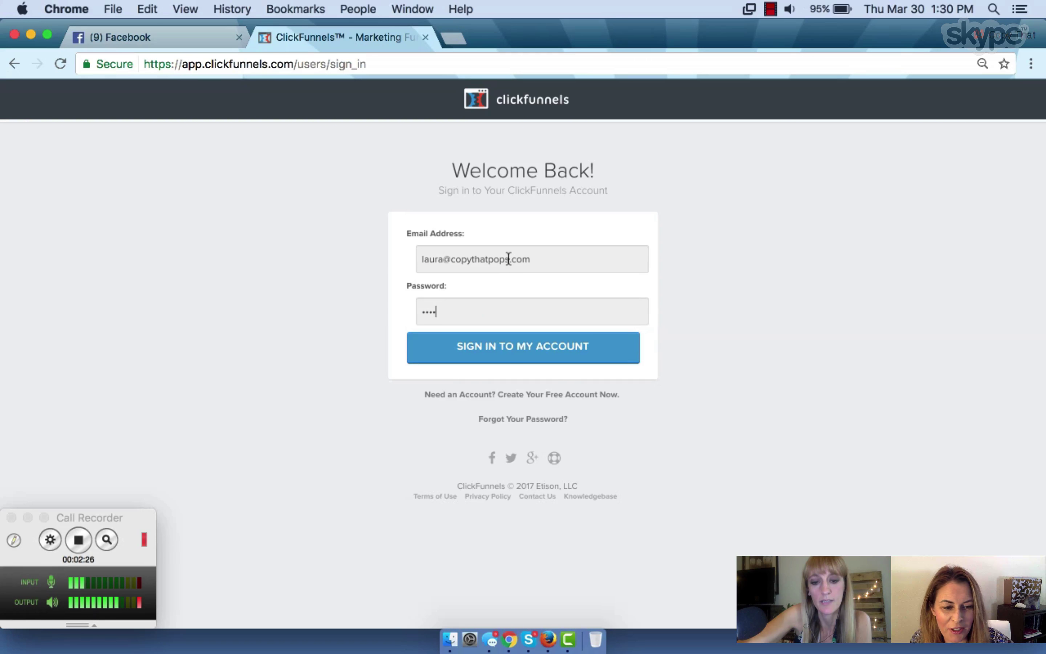
text(•••••)
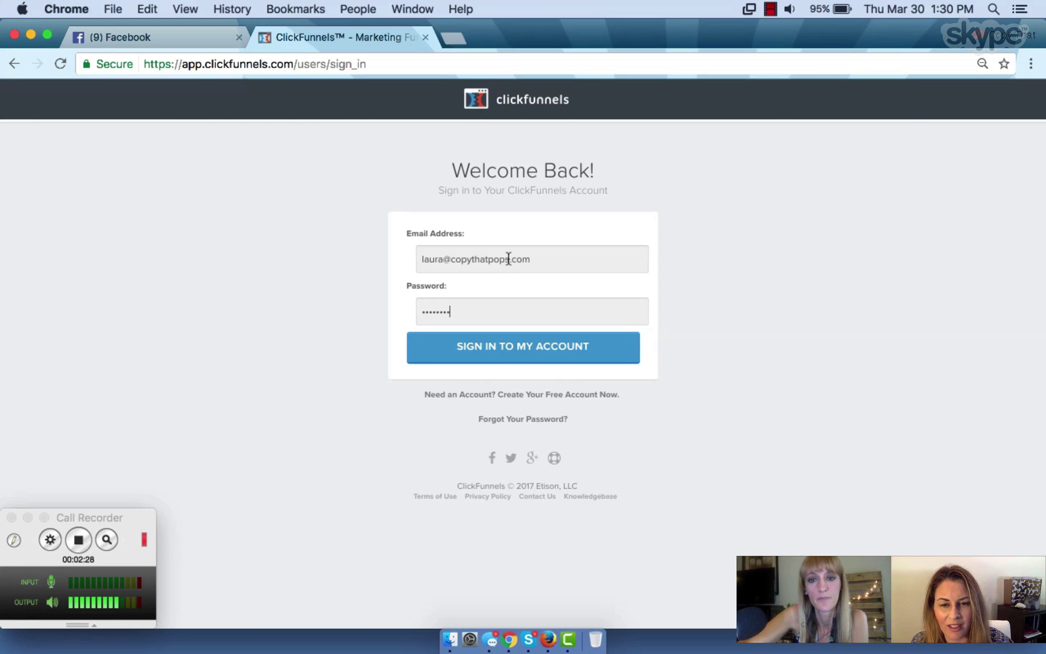
key(Return)
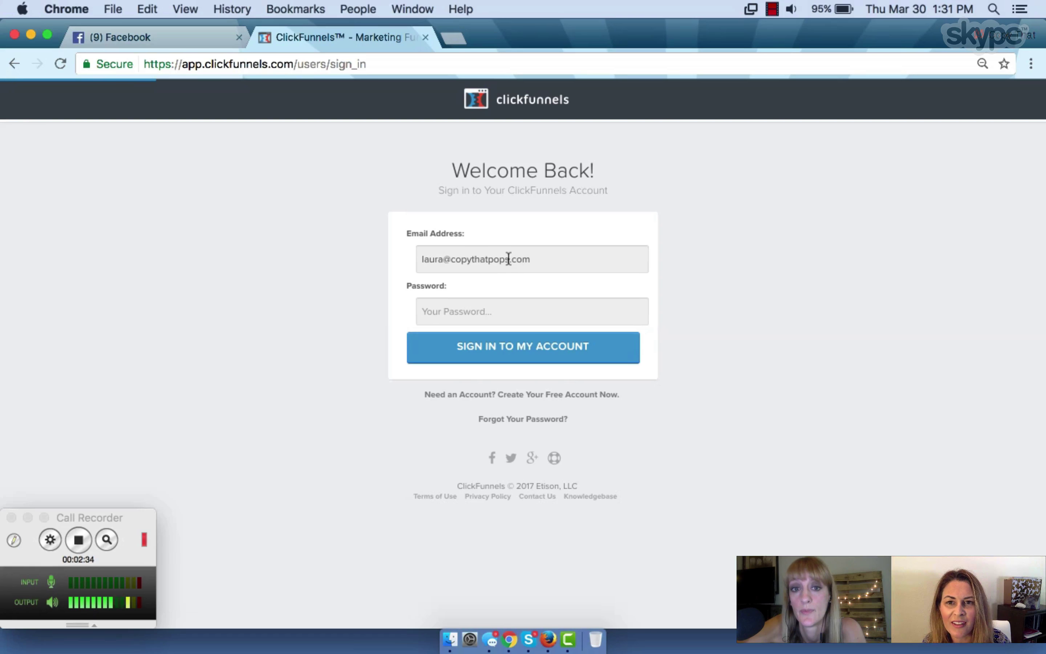
Re-enter the password and resubmit, then autofill the saved login credentials into the form
double_click(468, 312)
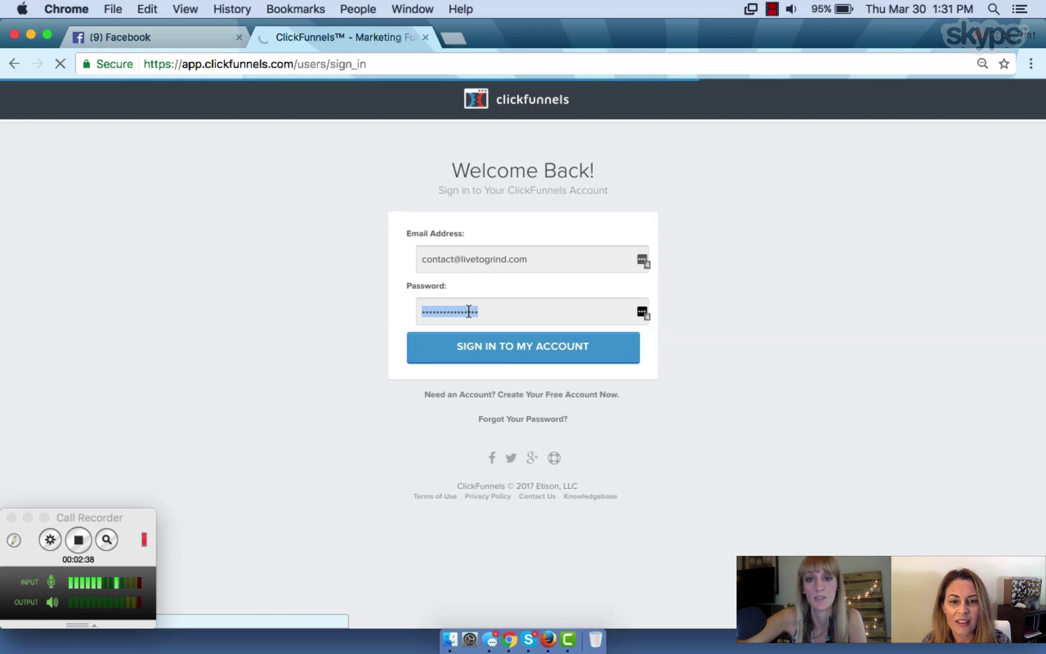
text(•••)
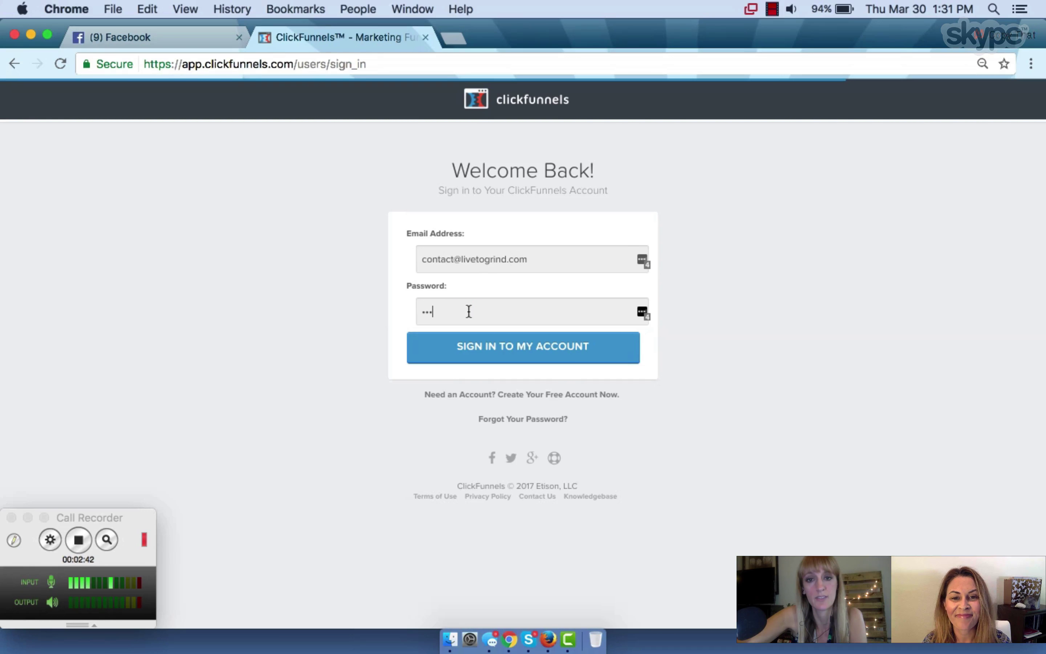
text(••••••)
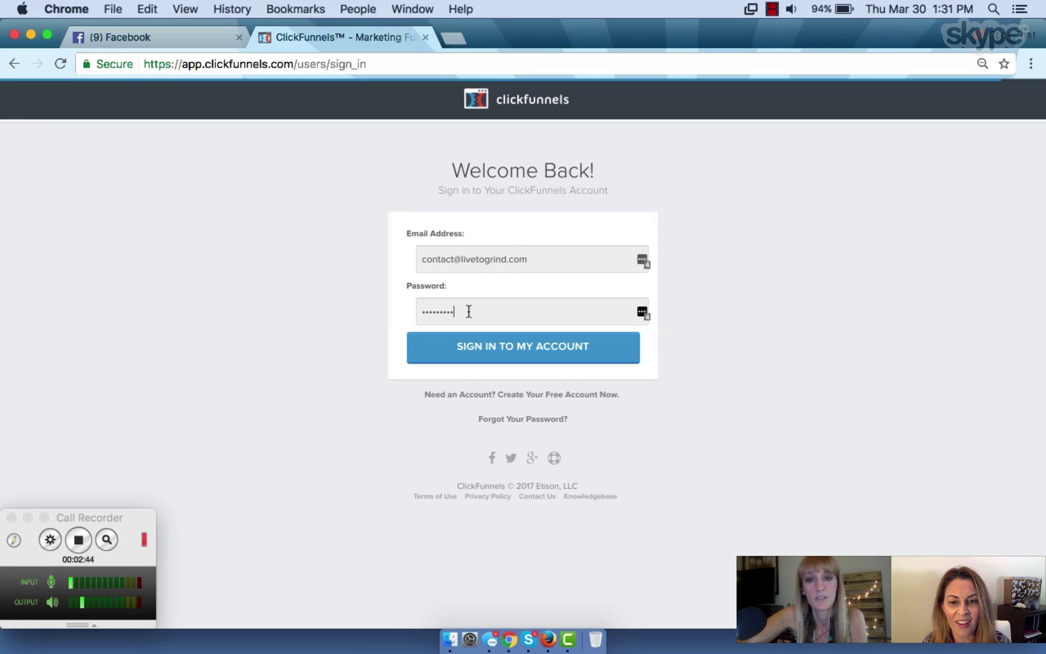
key(Return)
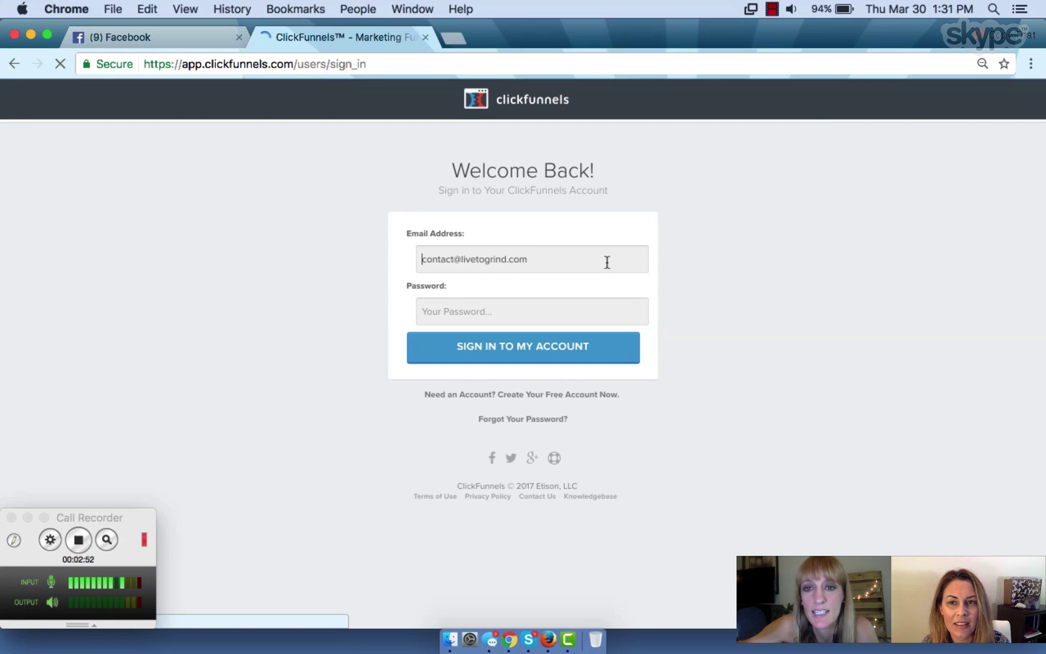
click(568, 255)
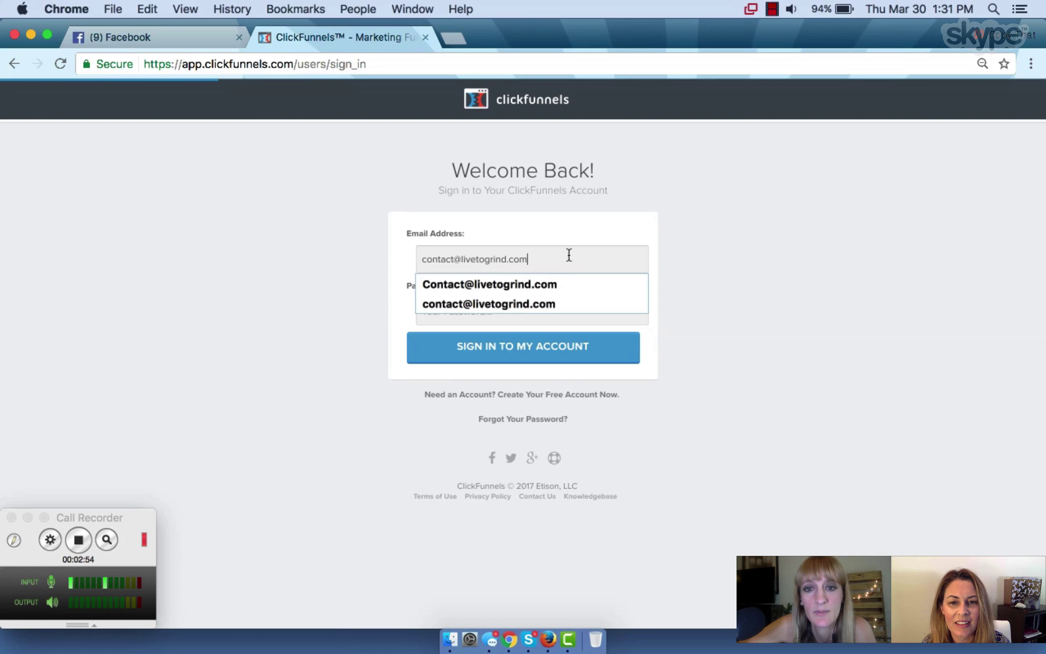
click(641, 259)
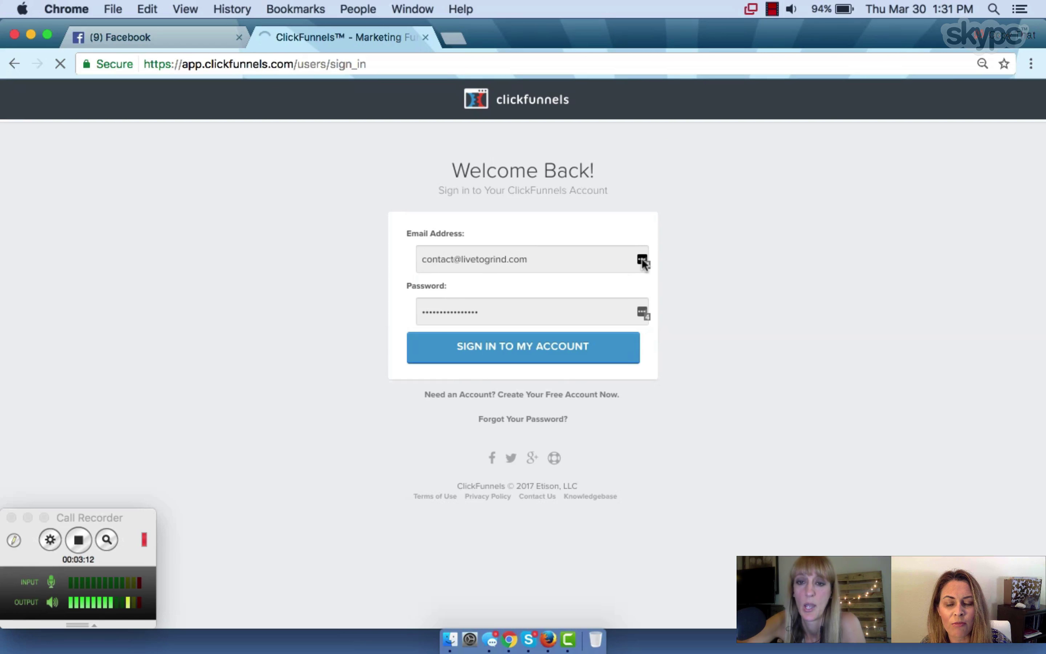
Pick the other saved account from the password manager and sign in to the funnels dashboard
click(643, 260)
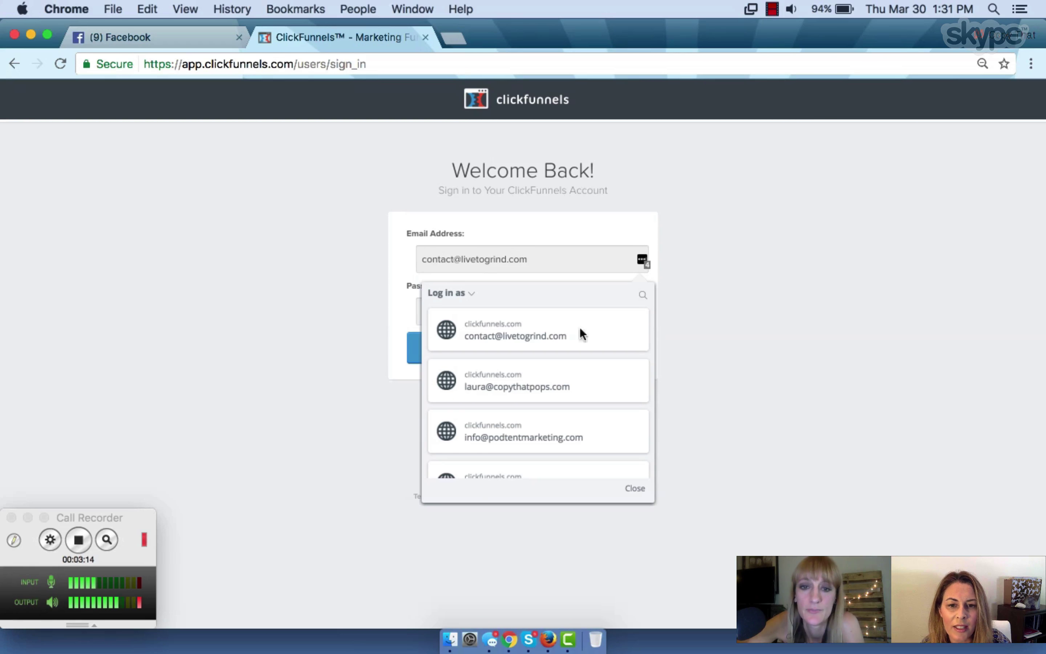
scroll(569, 361, down, 2)
click(564, 365)
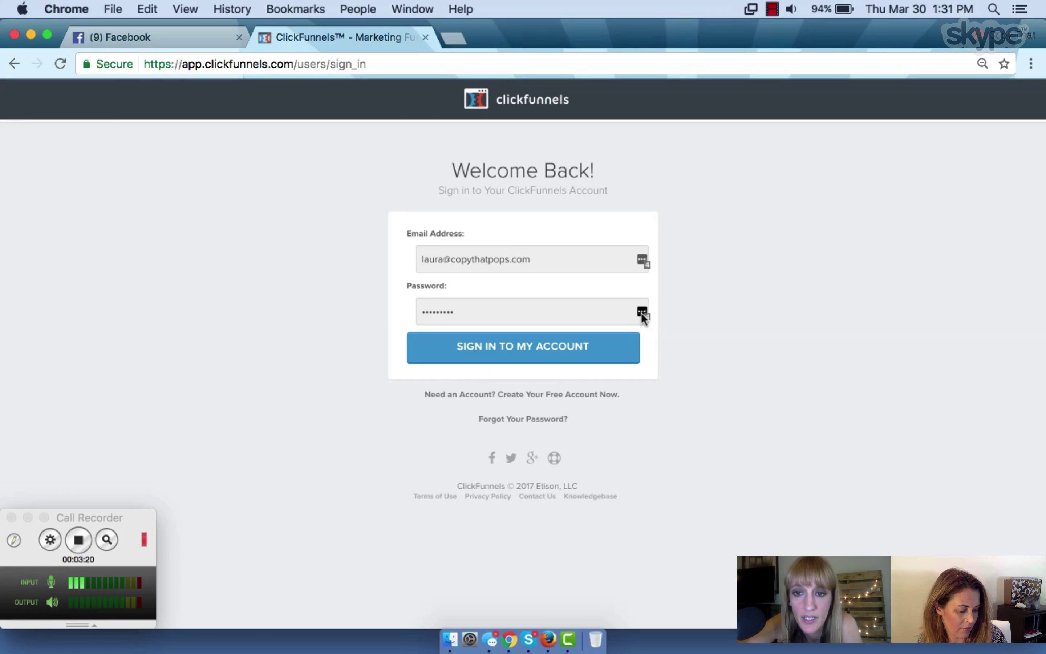
click(498, 351)
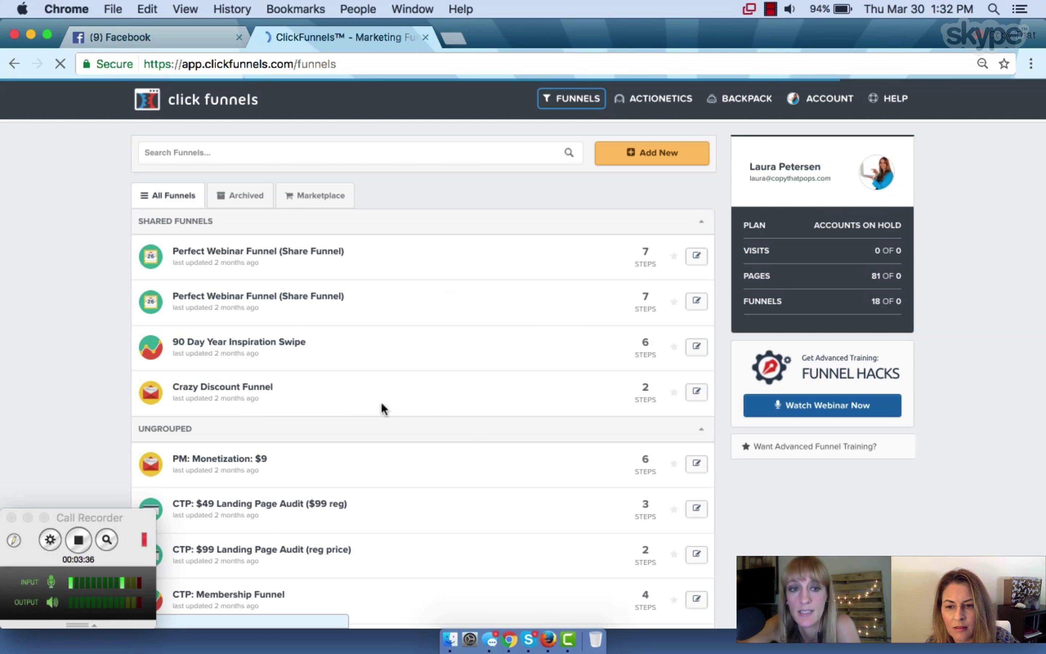
Add a new funnel and choose Sell Your Product as its goal
scroll(462, 277, down, 1)
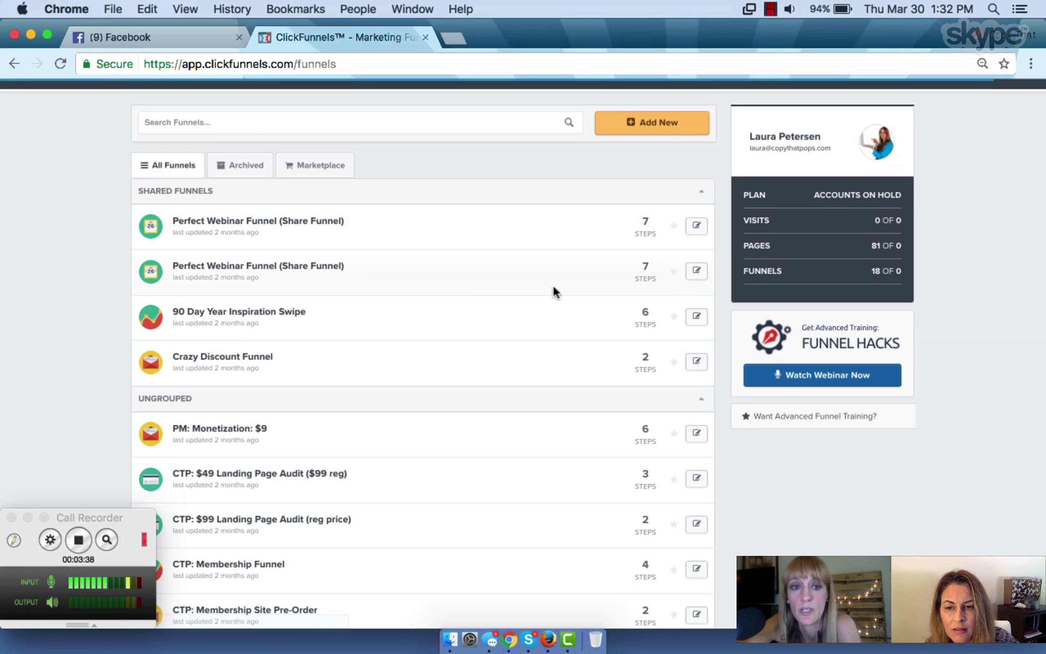
scroll(642, 272, up, 1)
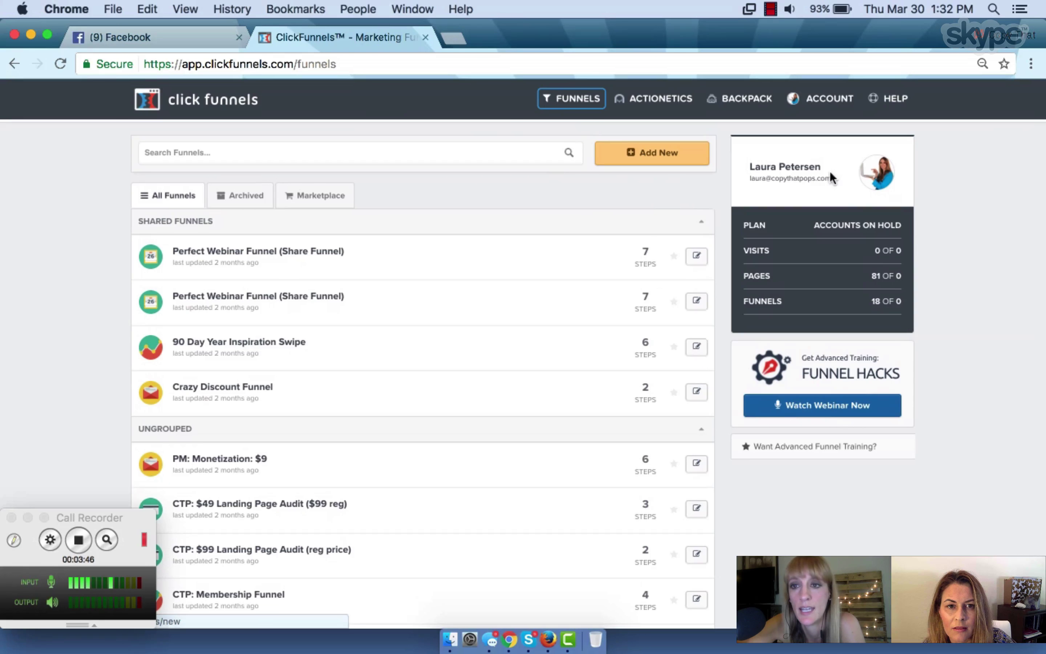
click(658, 160)
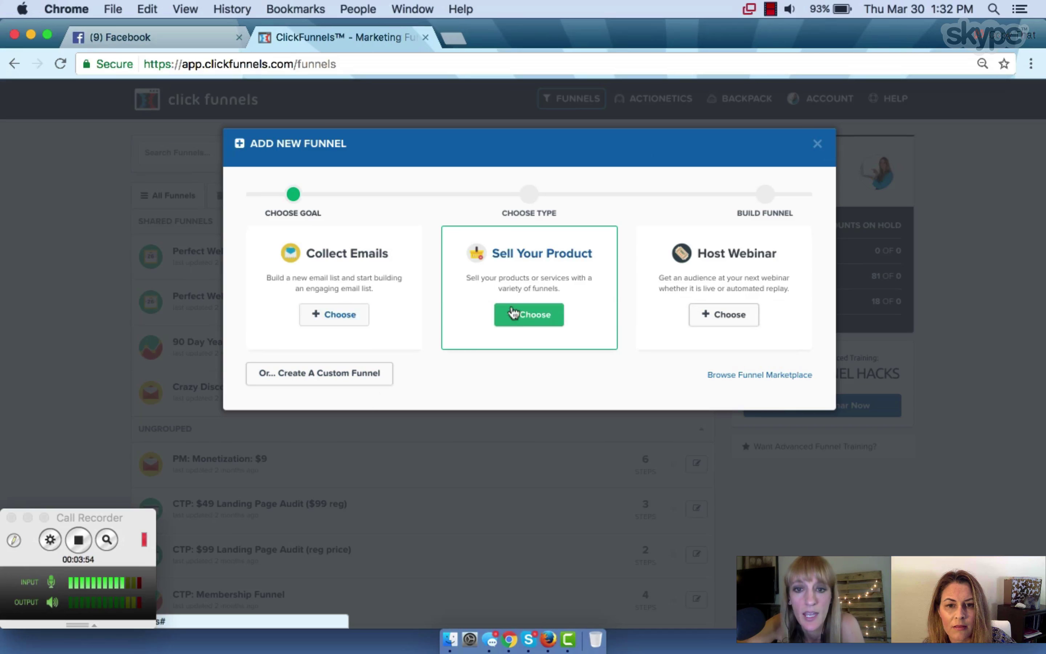
click(530, 320)
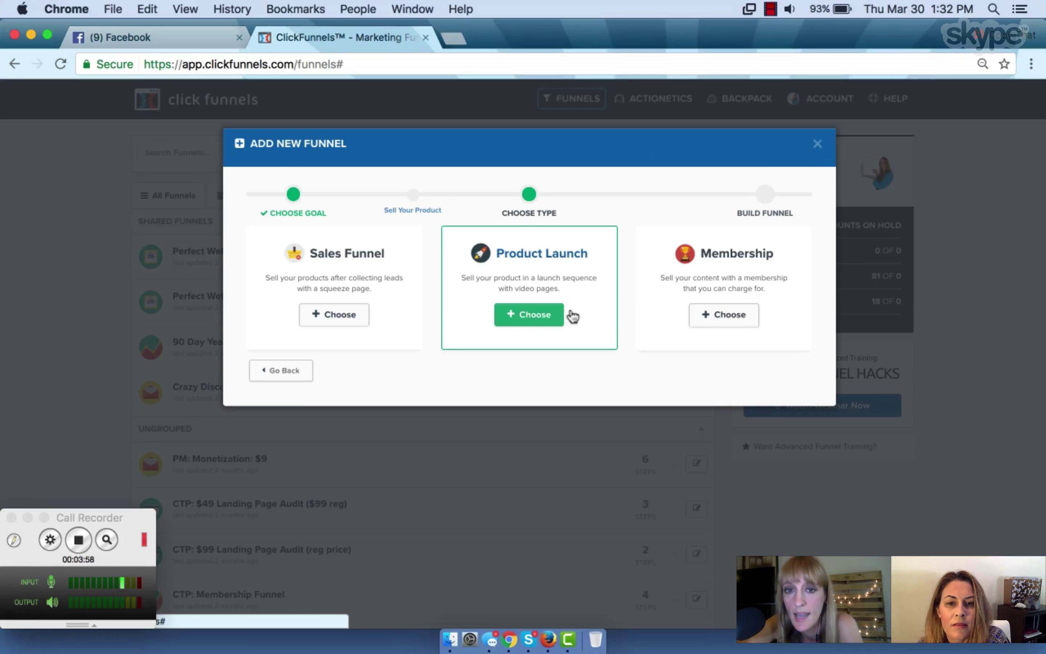
Choose the Membership type, name it 'Funnel Friends Membership Course Template', and build it
click(740, 317)
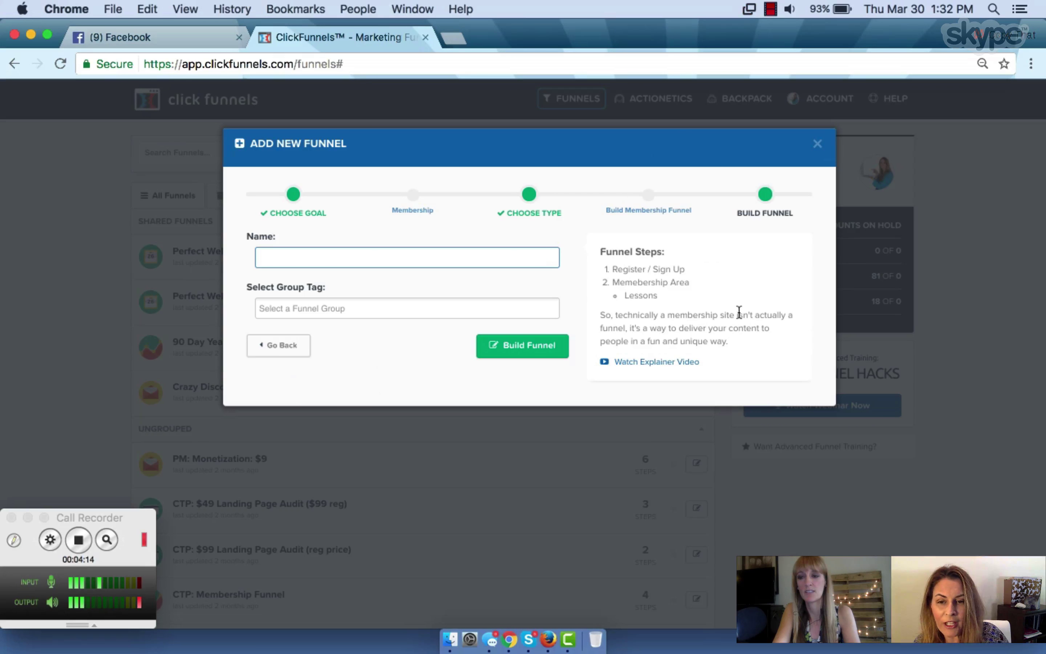
text(Funn)
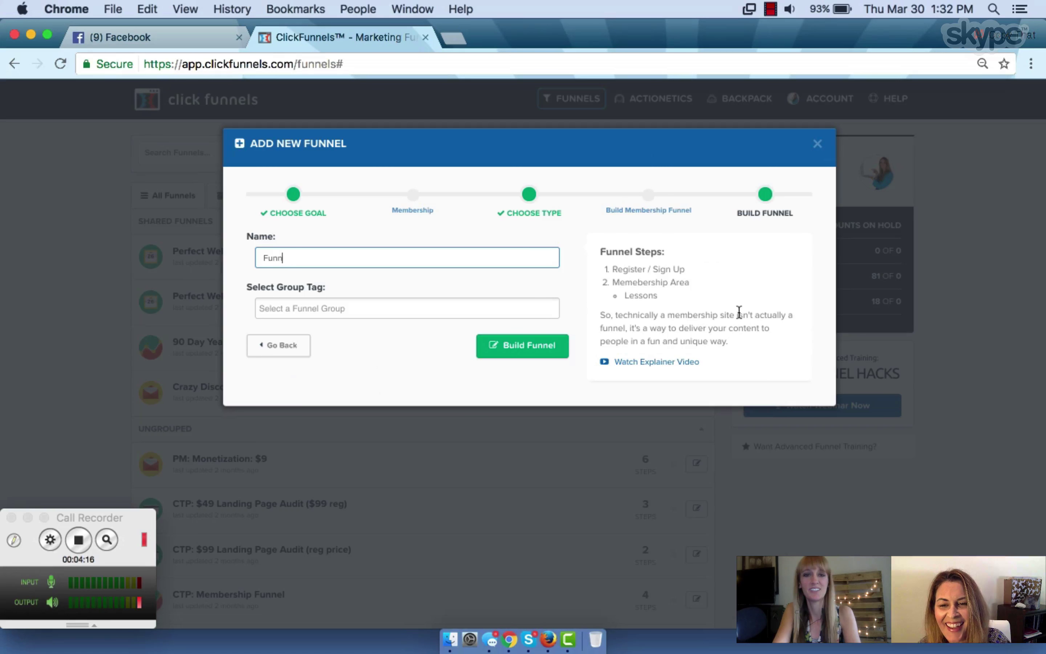
text(el Friend)
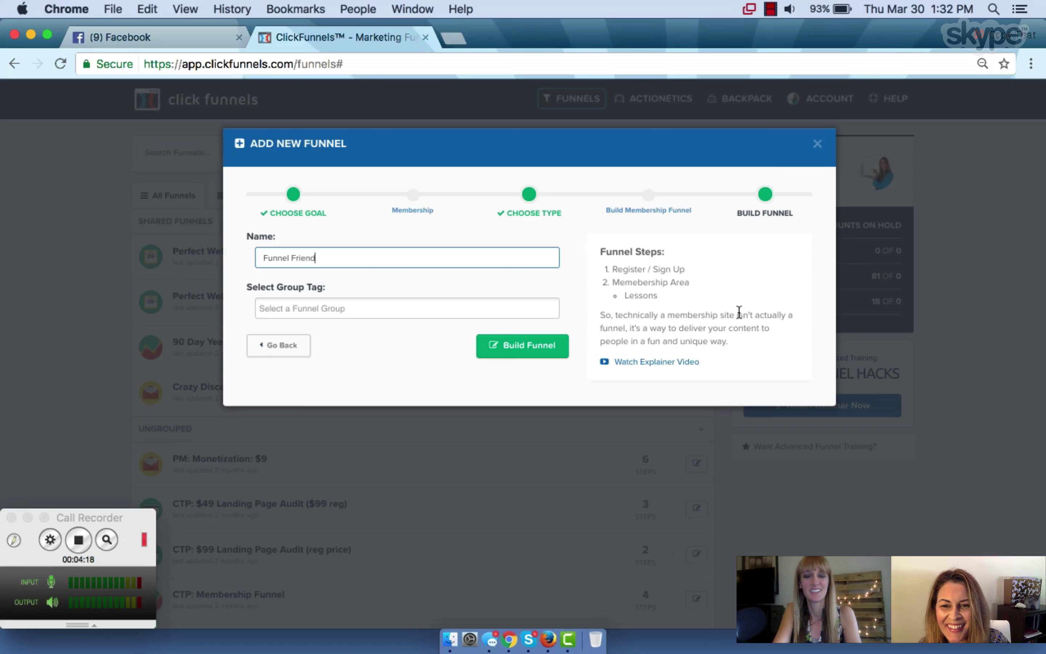
text(s Membership )
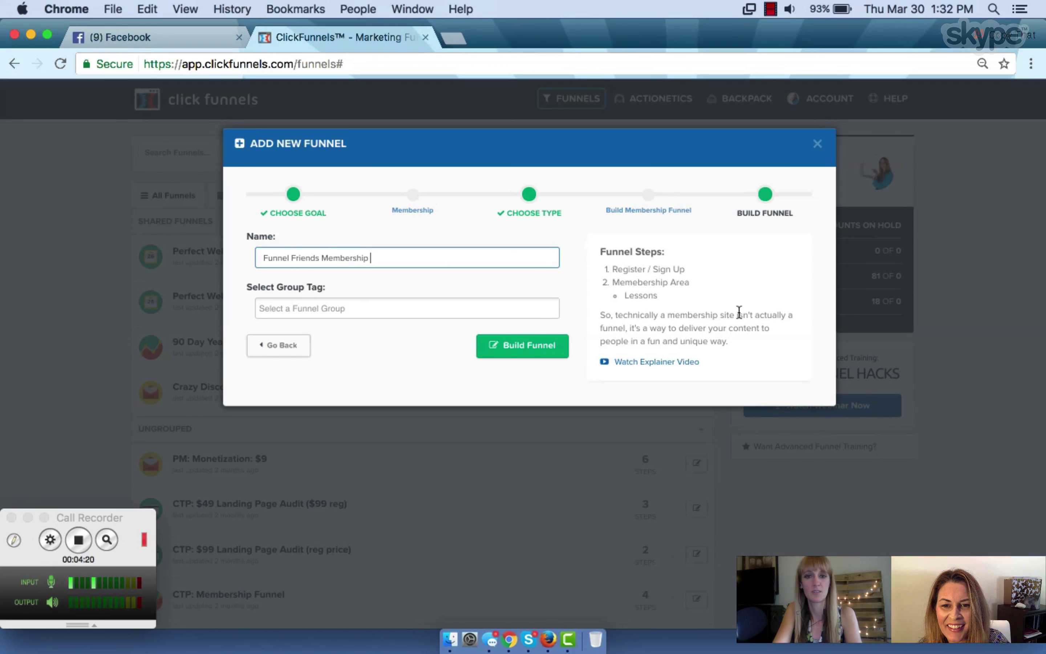
text(Course Template)
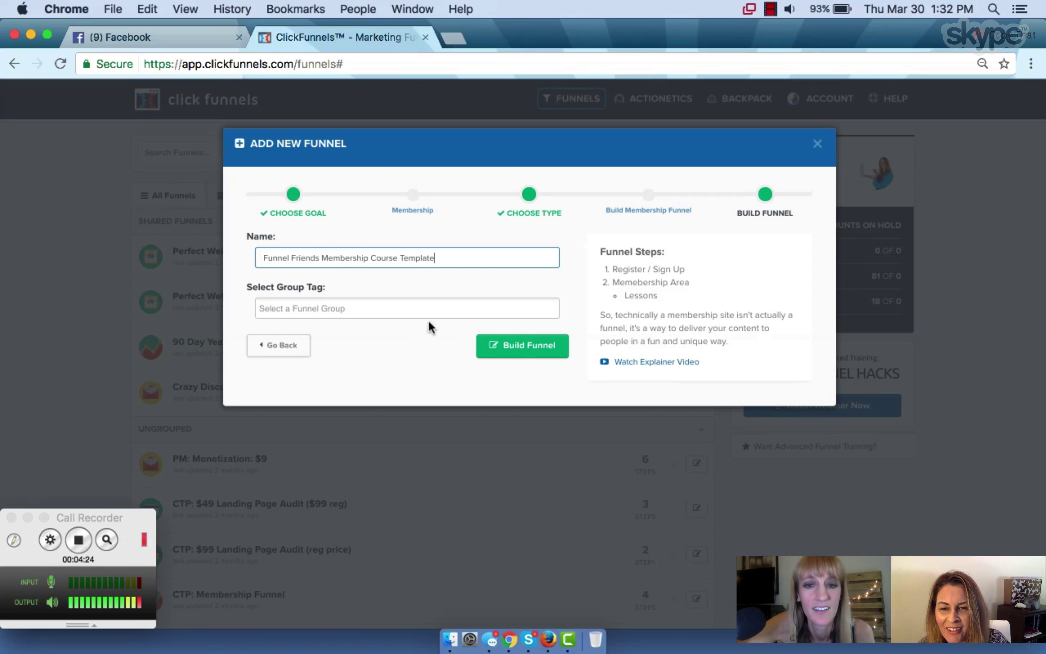
click(543, 355)
Select the funnel's public URL in the blue header bar and copy it with Cmd+C
click(543, 354)
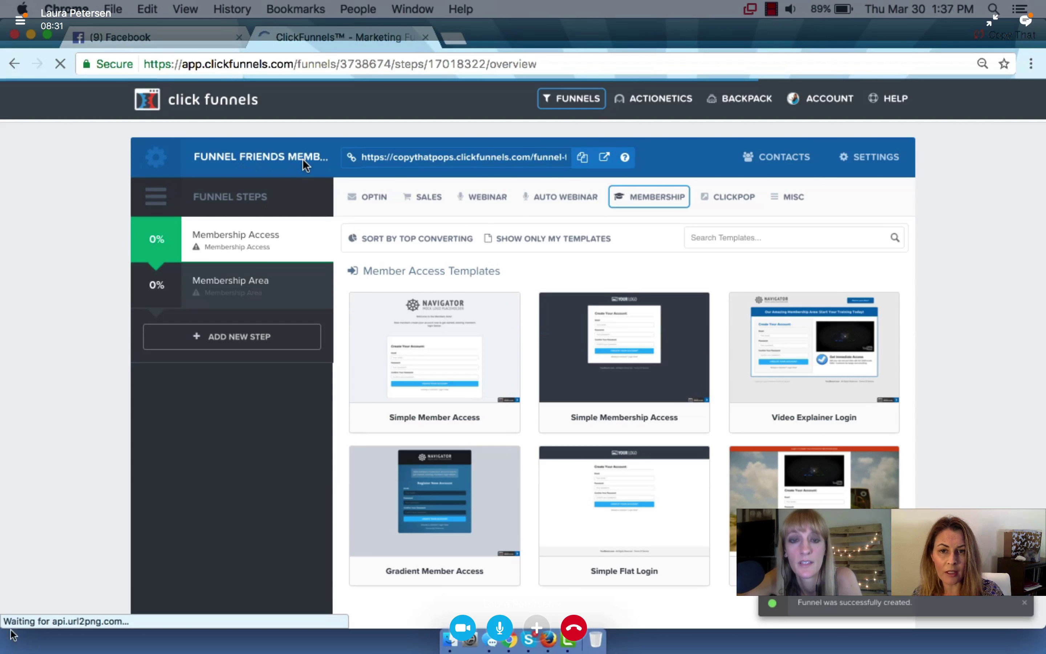
click(483, 157)
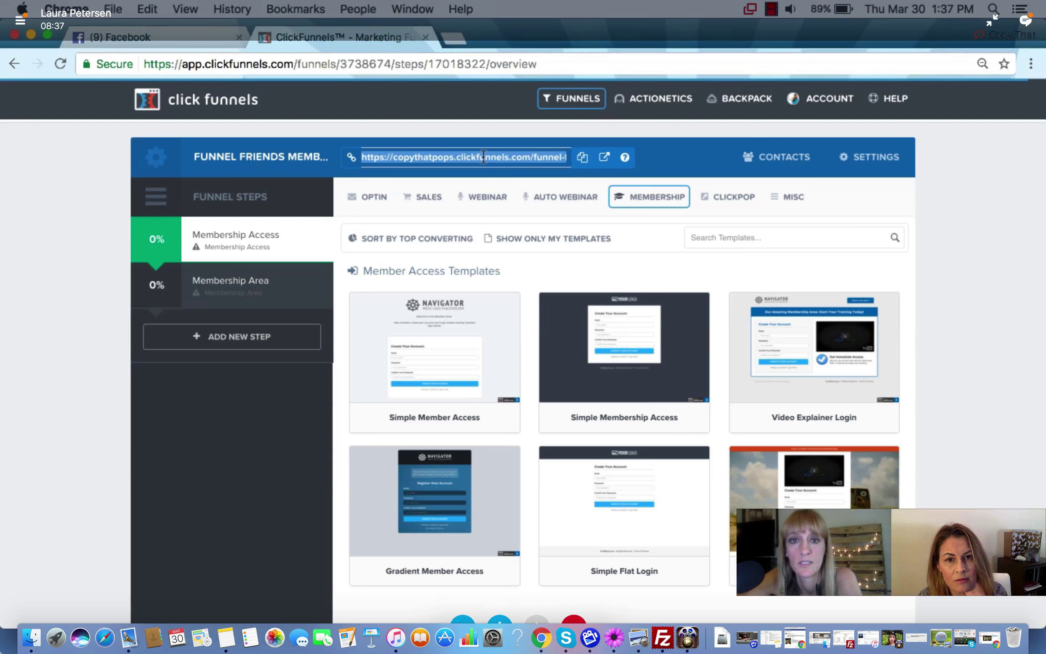
click(522, 163)
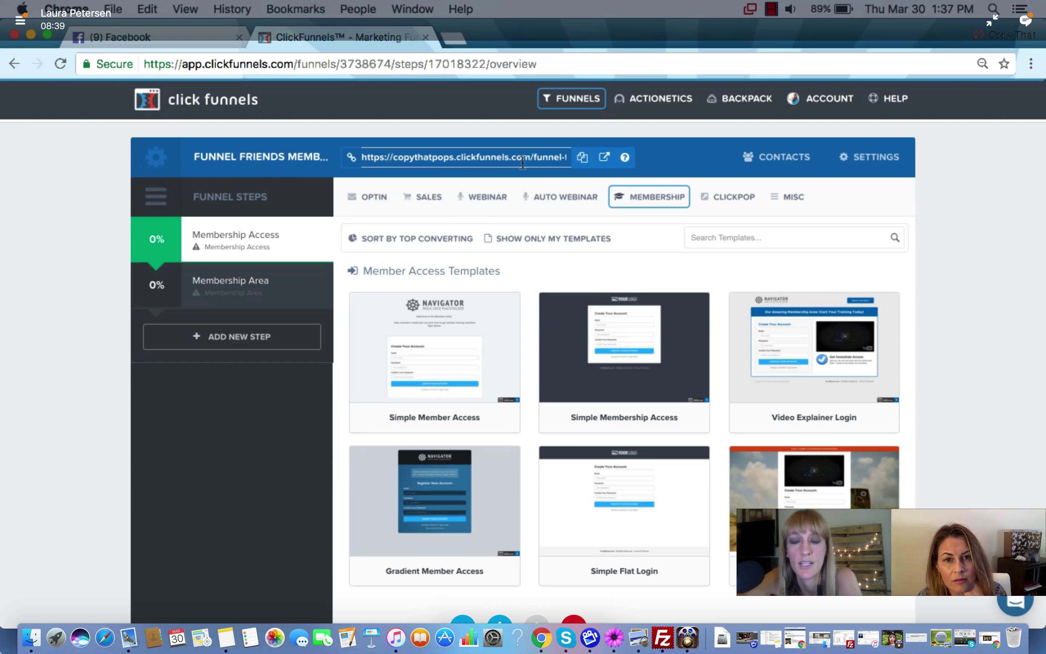
triple_click(522, 163)
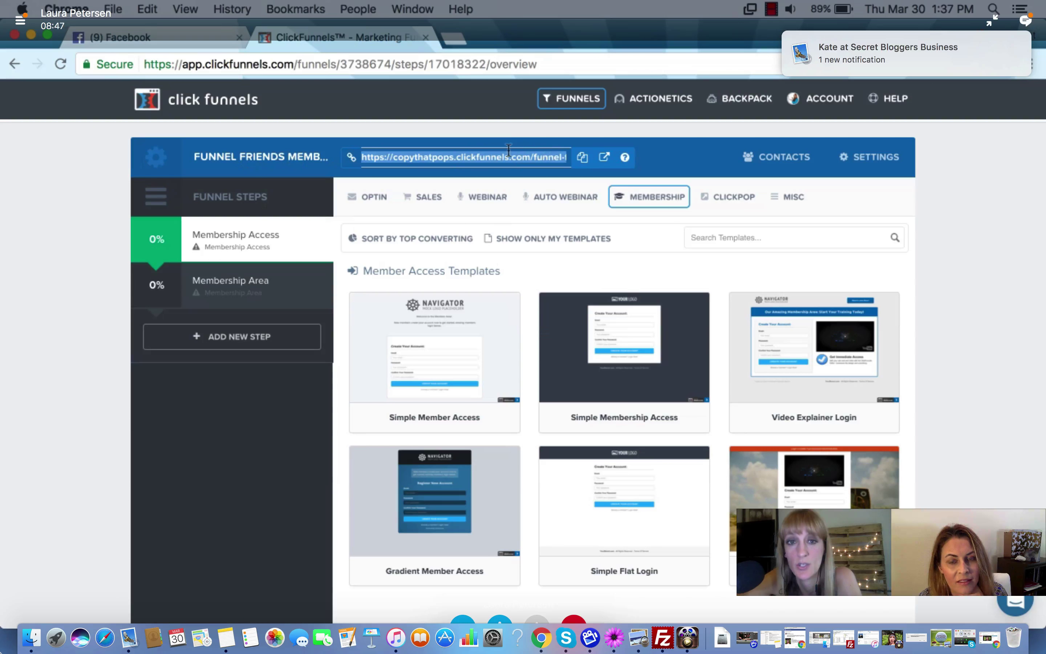
key(super+c)
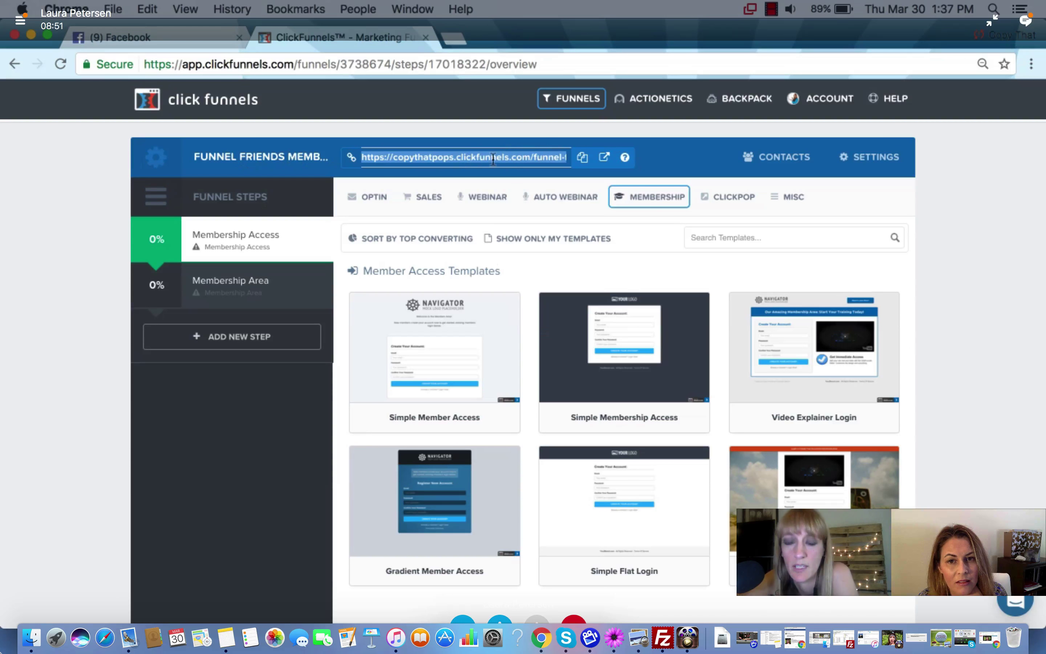
click(269, 424)
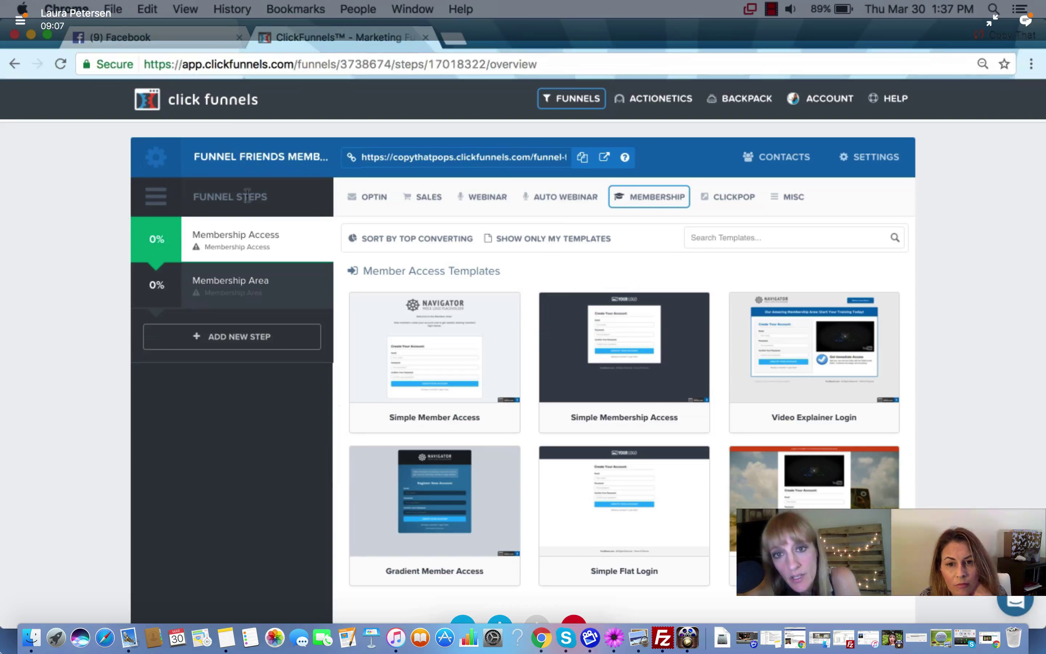
mouse_move(654, 187)
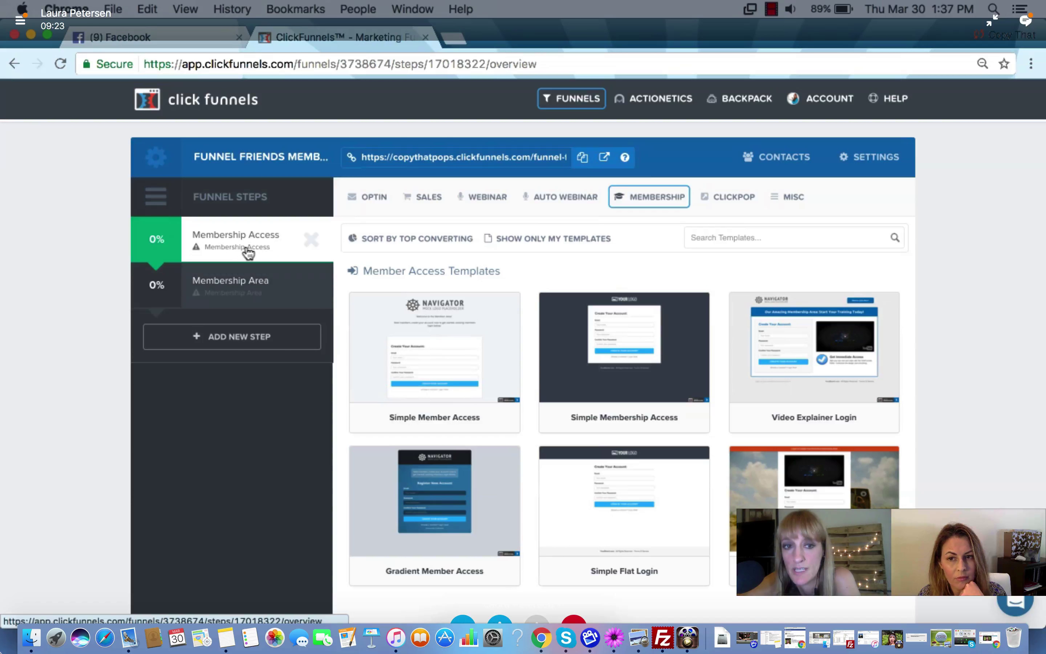
scroll(280, 398, down, 2)
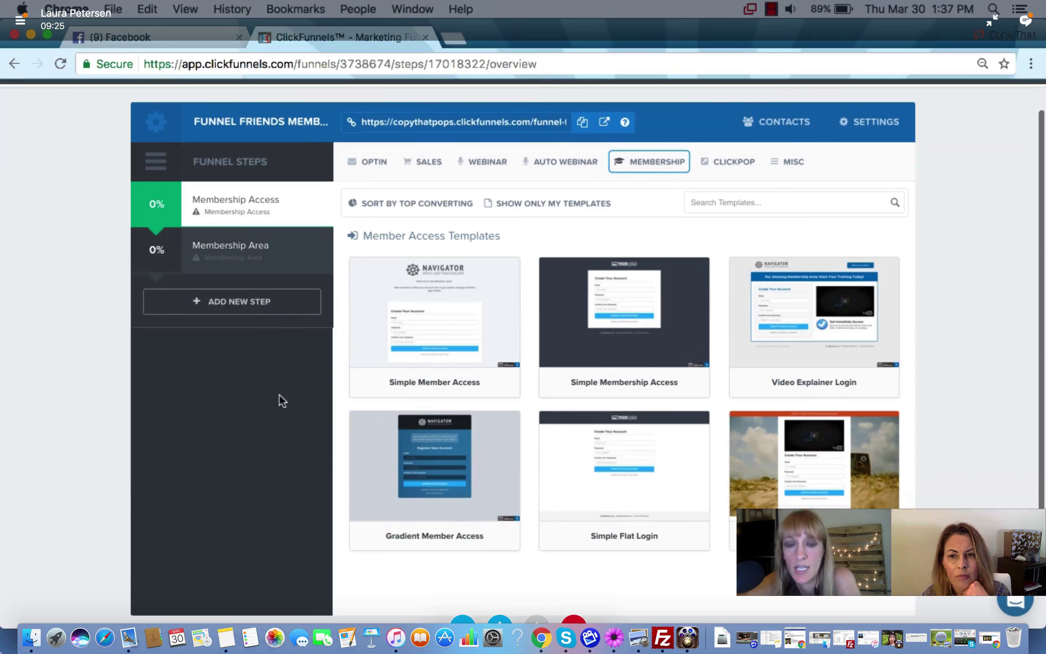
scroll(279, 394, up, 2)
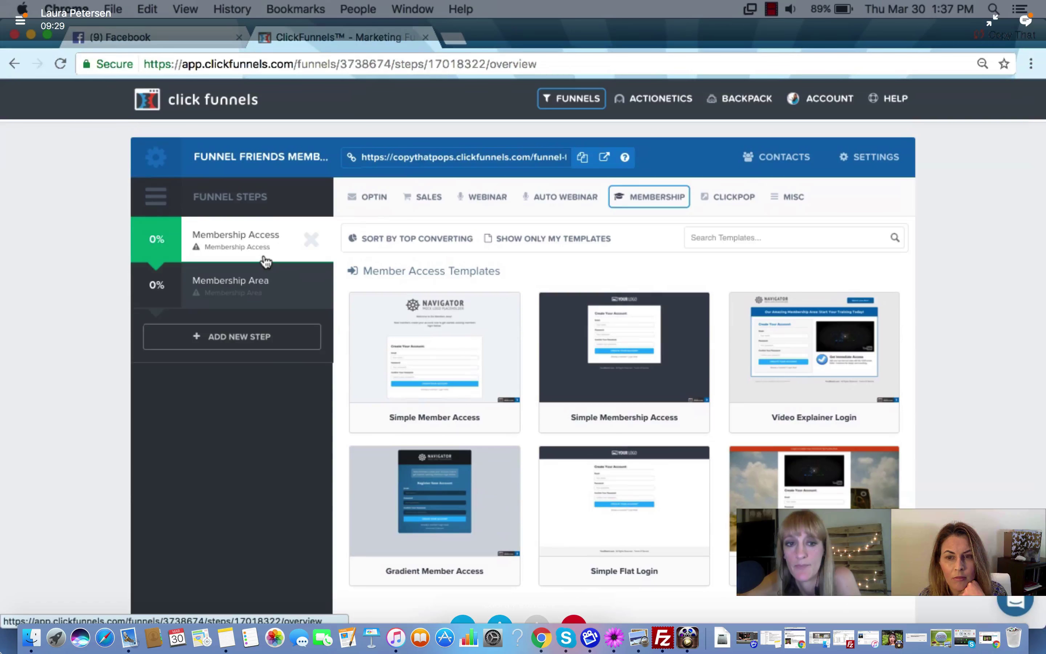
Create a new funnel step named 'sales page' with no domain selected
click(250, 338)
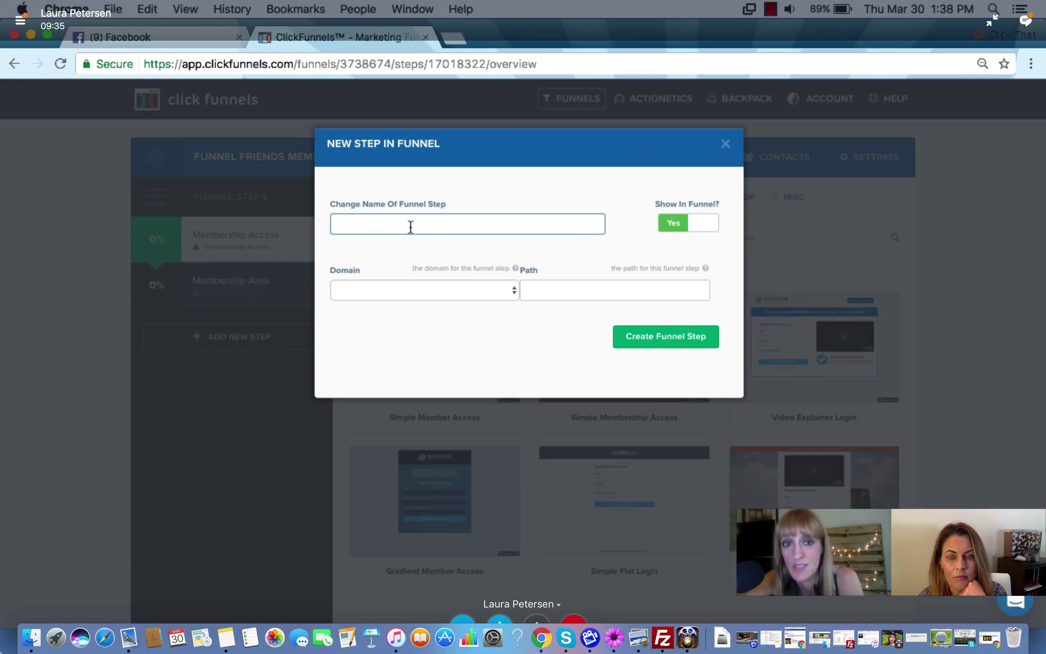
text(as)
key(BackSpace)
key(BackSpace)
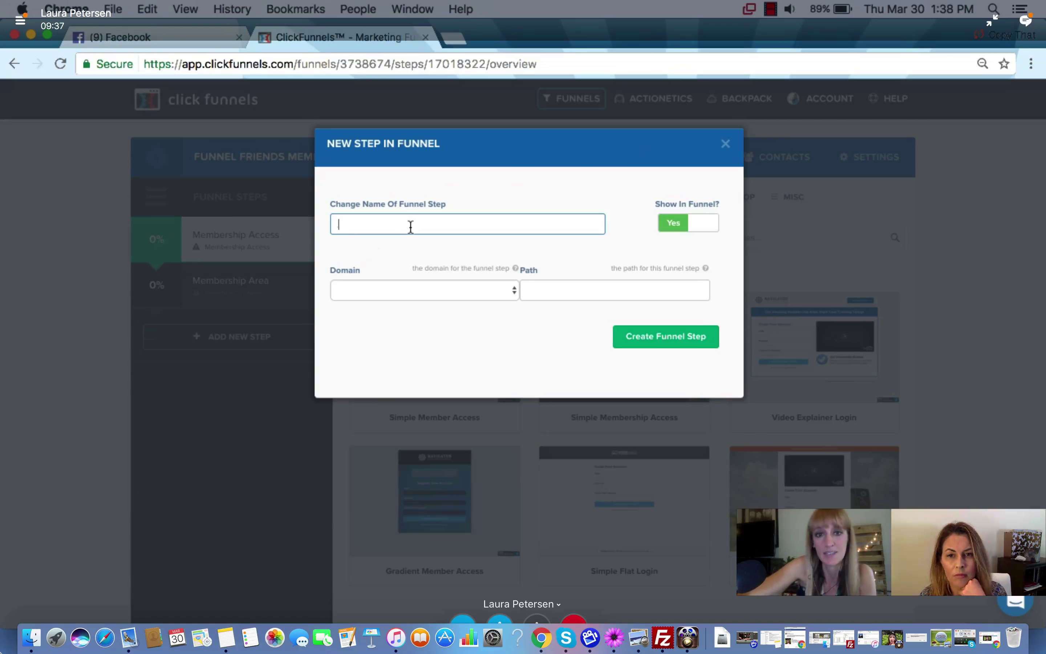
text(sales page)
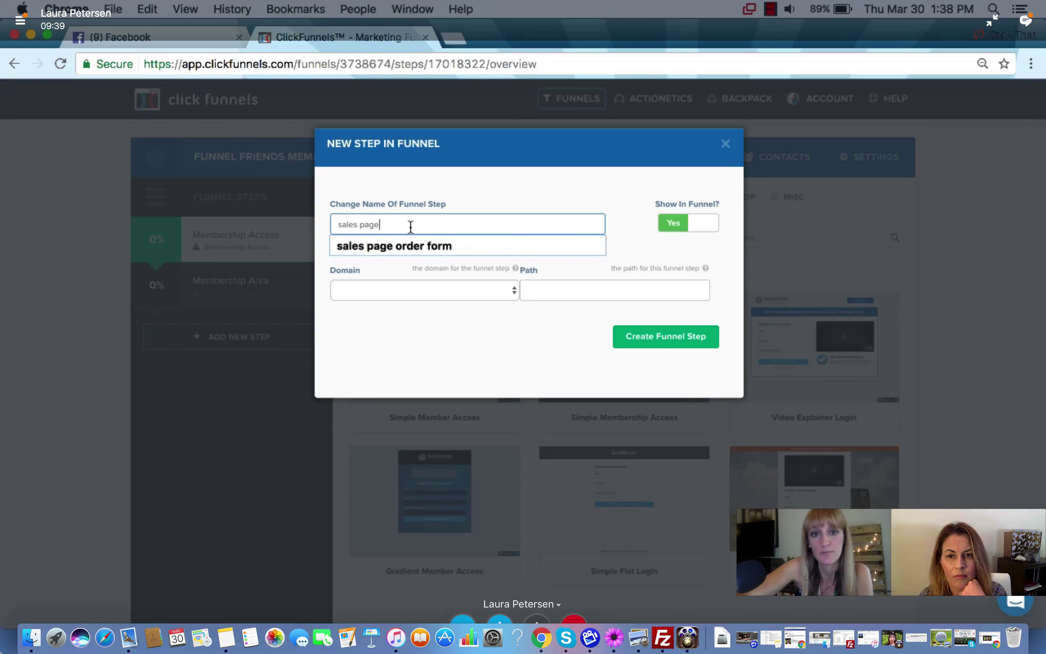
click(492, 279)
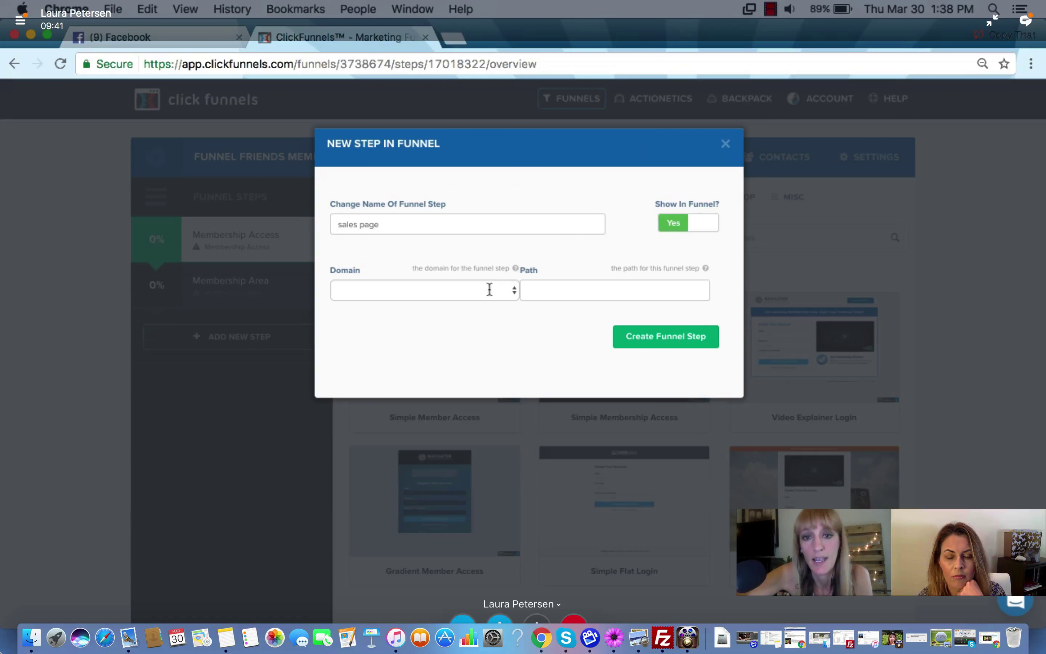
click(504, 286)
click(595, 310)
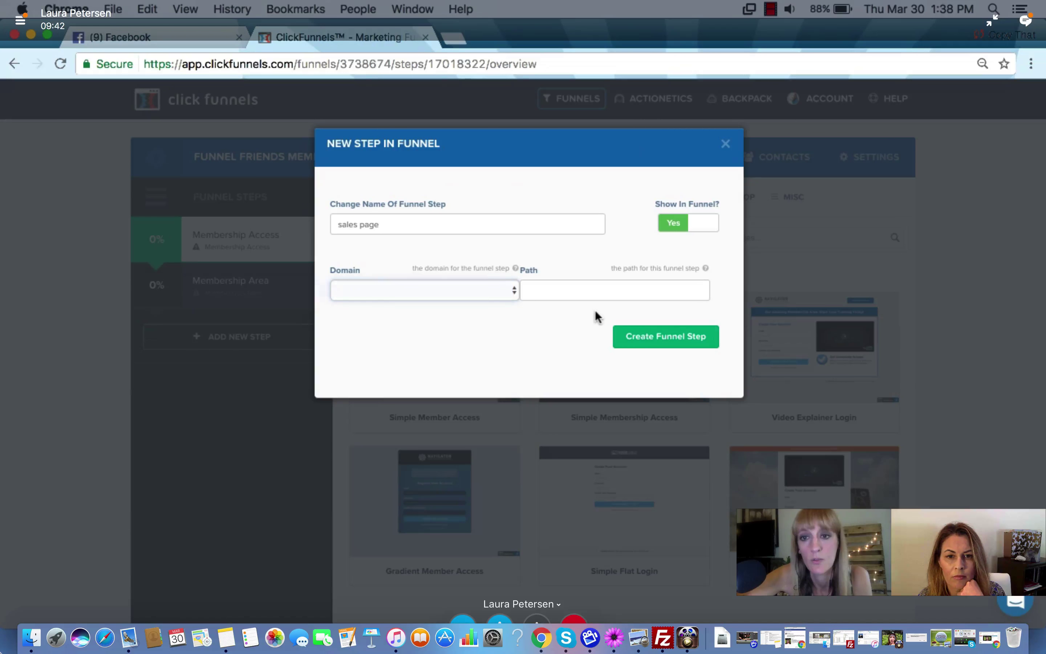
click(656, 344)
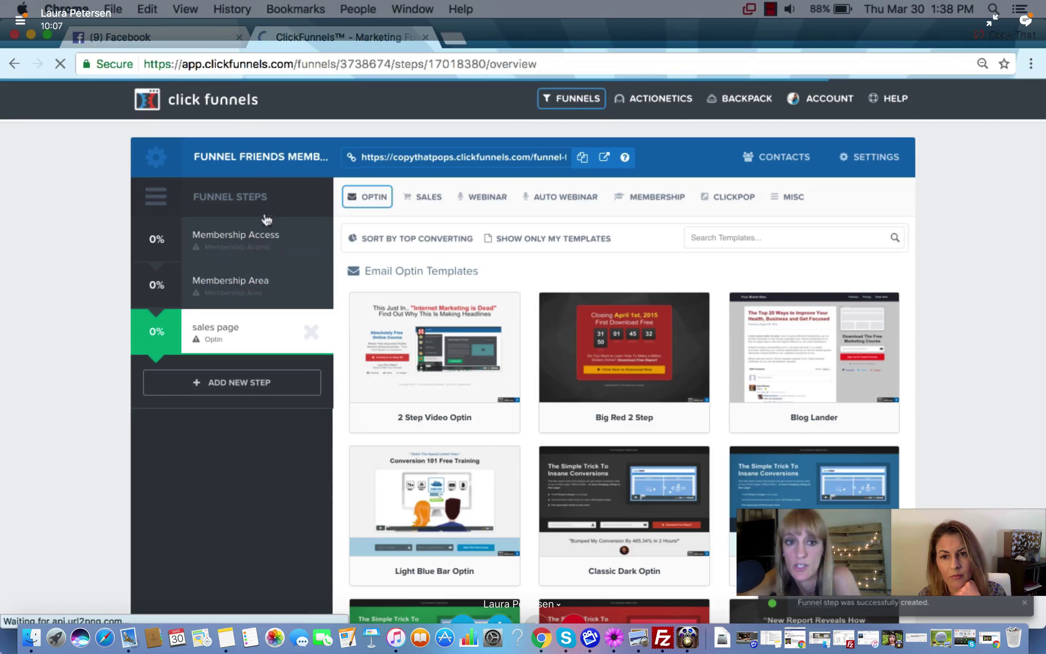
Drag sales page to the top of Funnel Steps, confirming the reorder warnings
drag(255, 228, 235, 309)
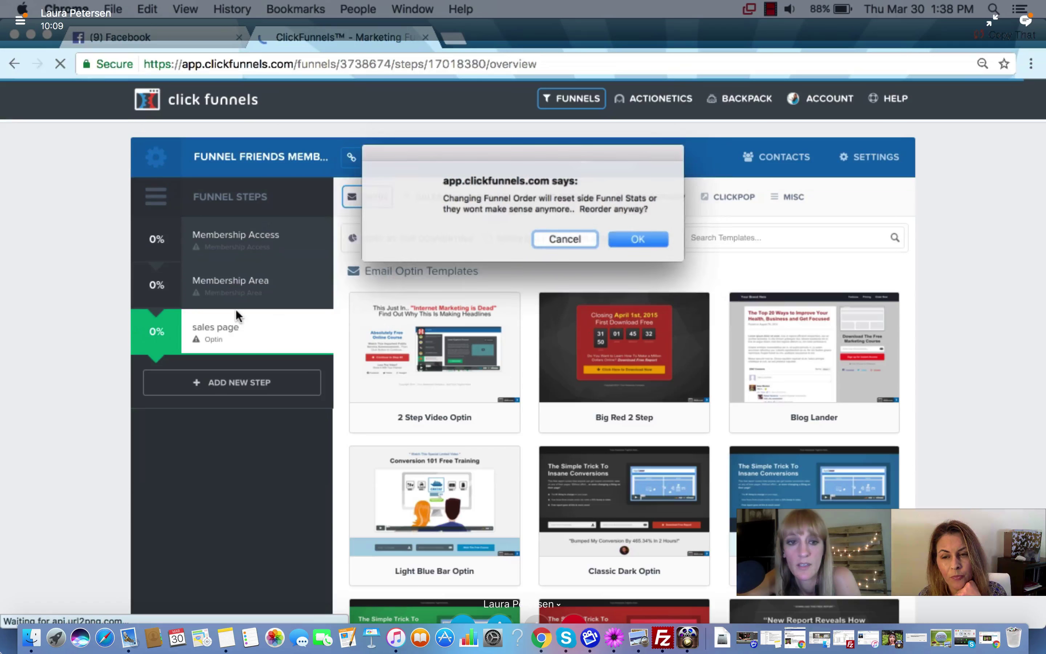
key(Return)
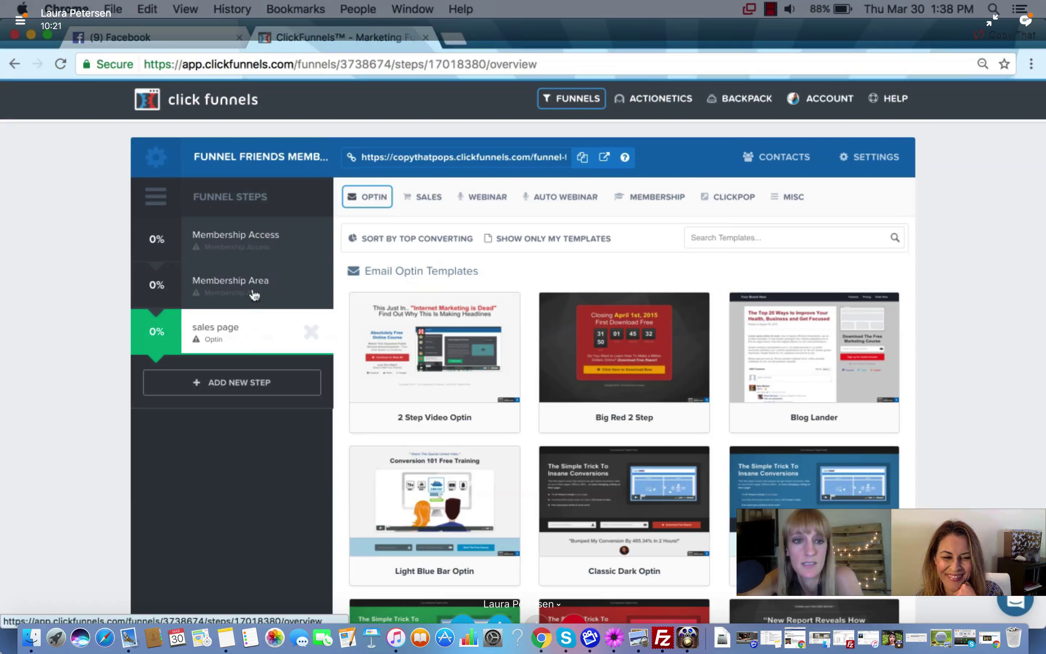
drag(254, 295, 234, 222)
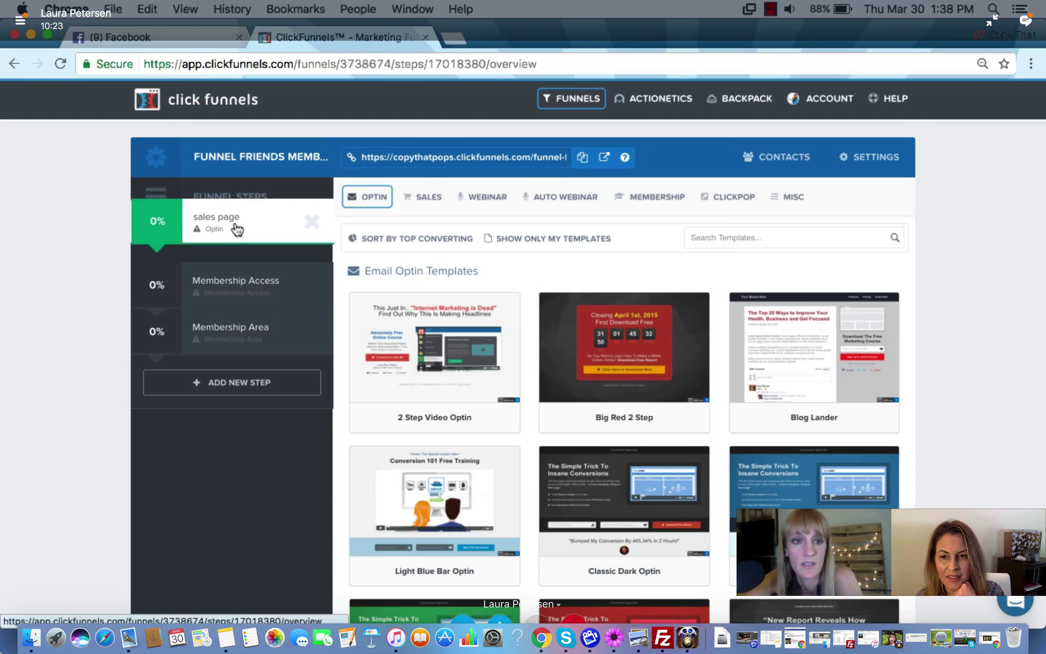
click(645, 257)
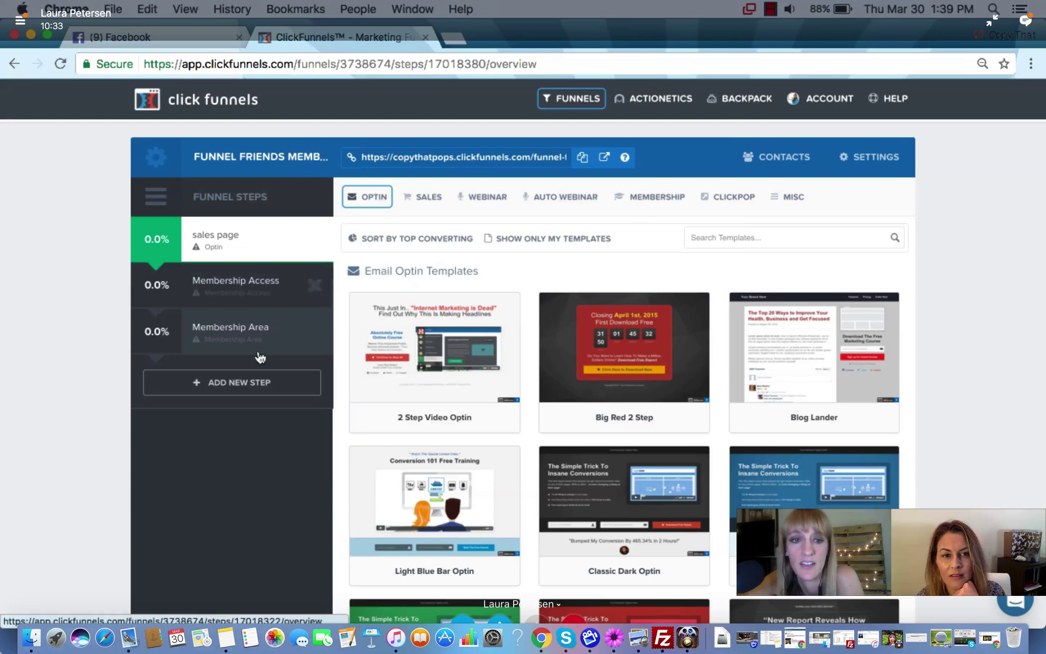
Create a fourth funnel step named 'order form'
click(252, 383)
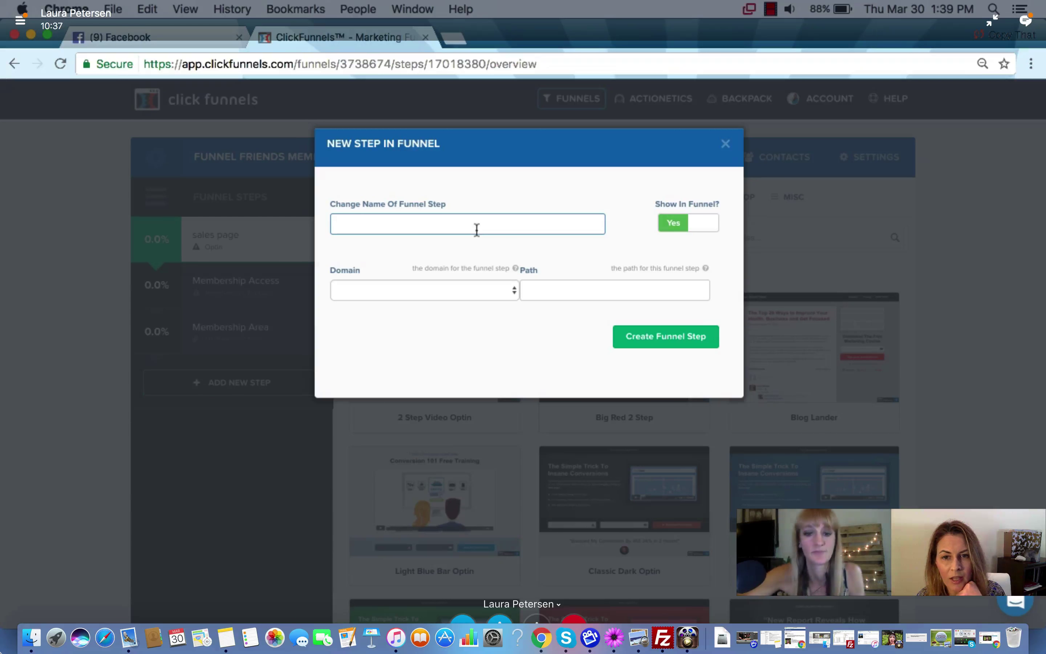
text(order form)
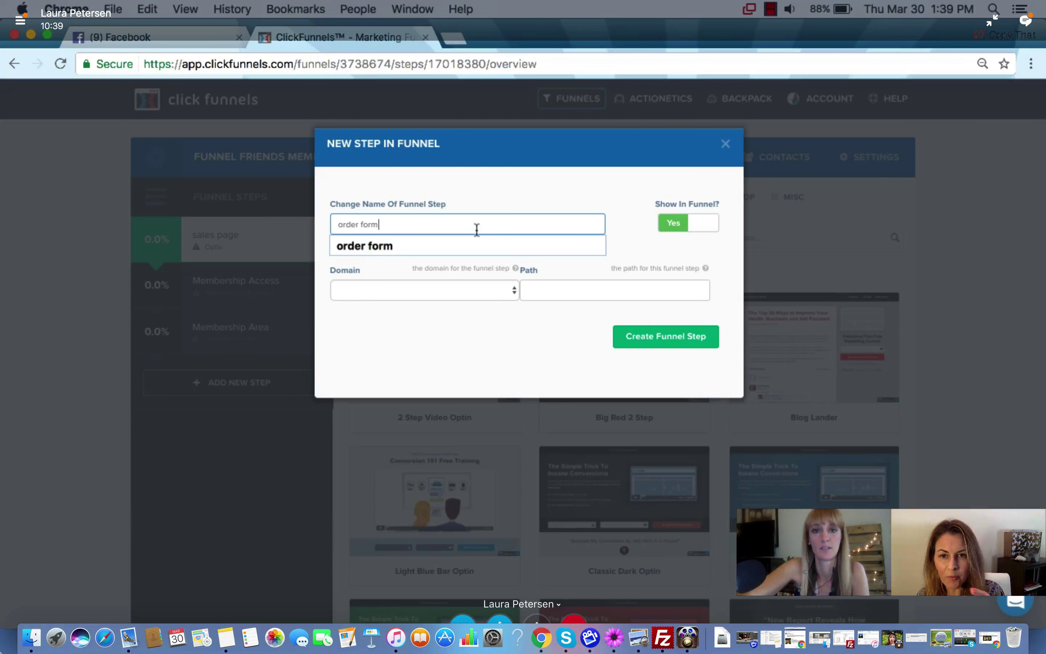
click(500, 369)
click(635, 341)
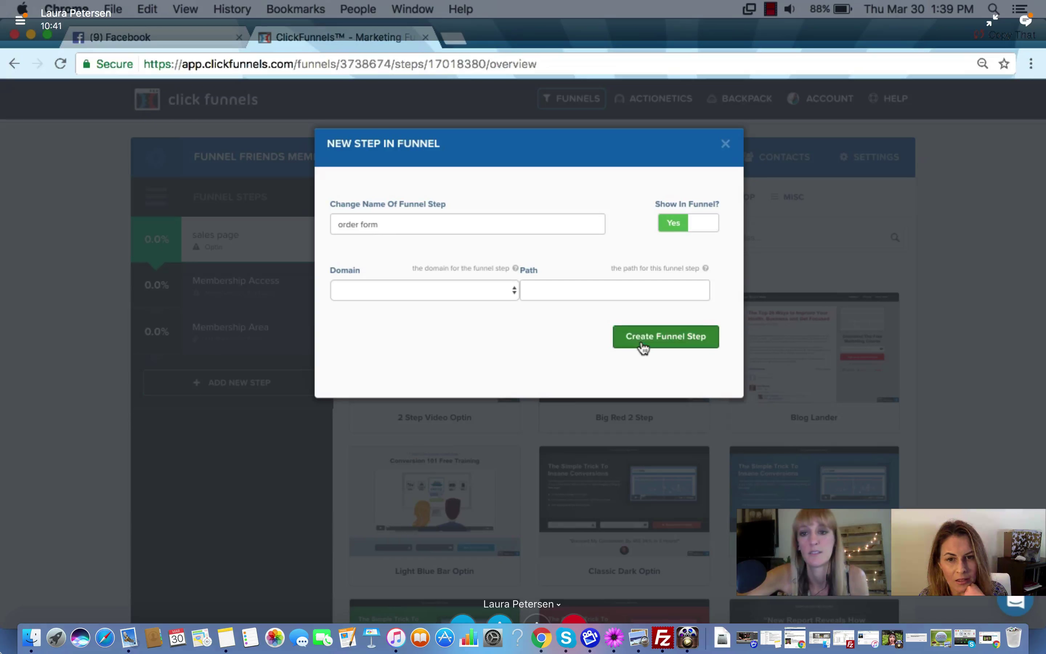
click(642, 343)
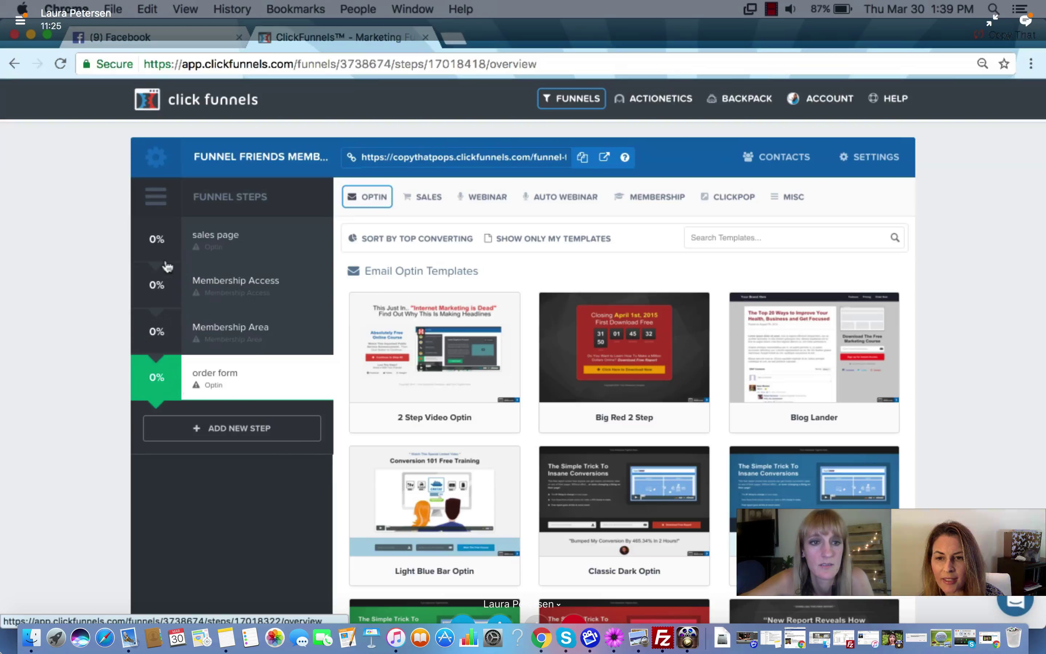
Move the order form step directly under sales page, ahead of Membership Access, and confirm the reorder
drag(164, 325, 159, 393)
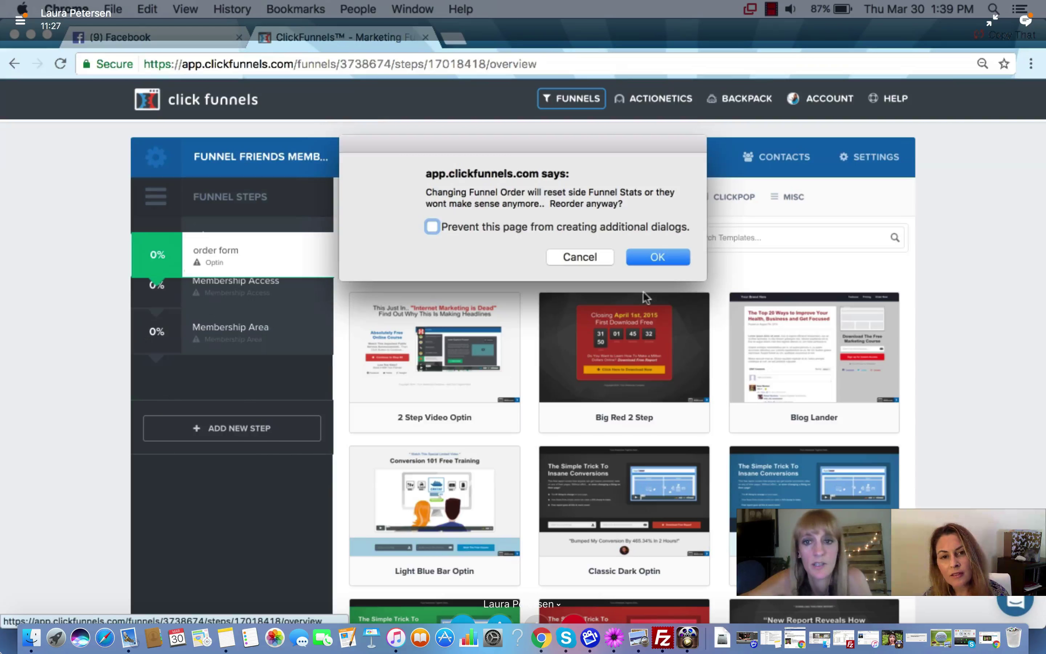
click(653, 255)
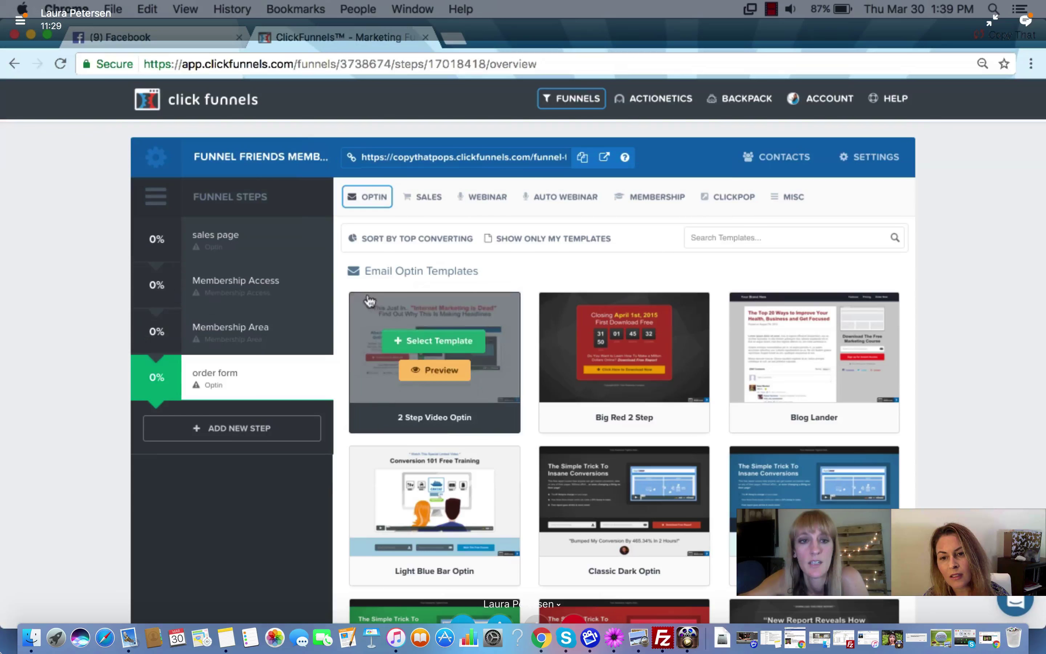
drag(161, 382, 173, 265)
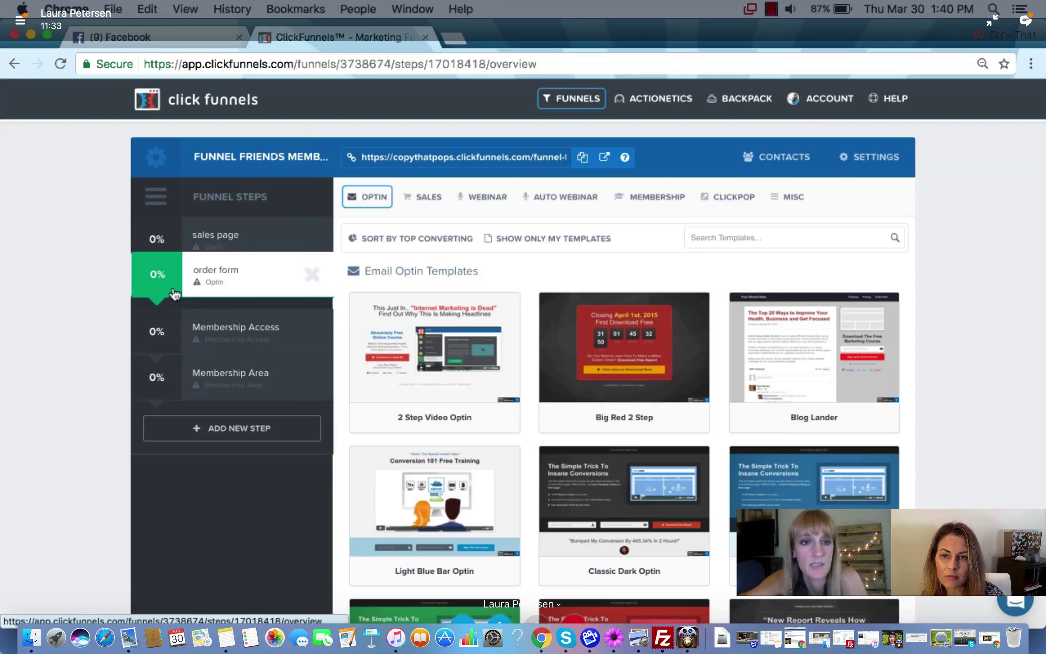
click(655, 258)
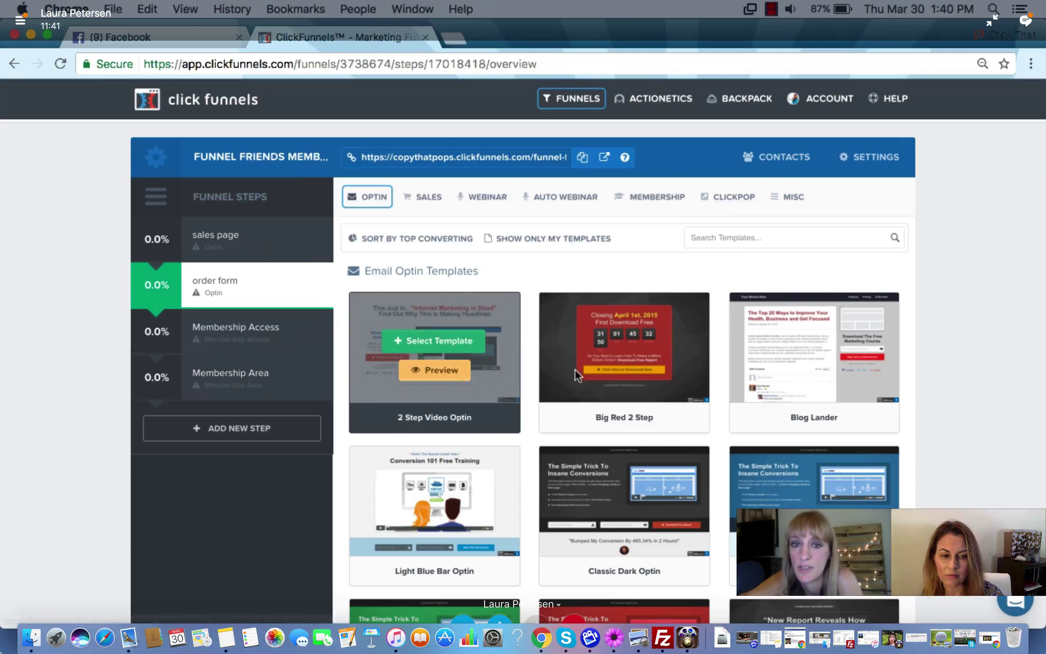
Open the sales page step and browse its Email Optin Templates, from Classic Blue Optin to Clean Box Optin
click(258, 260)
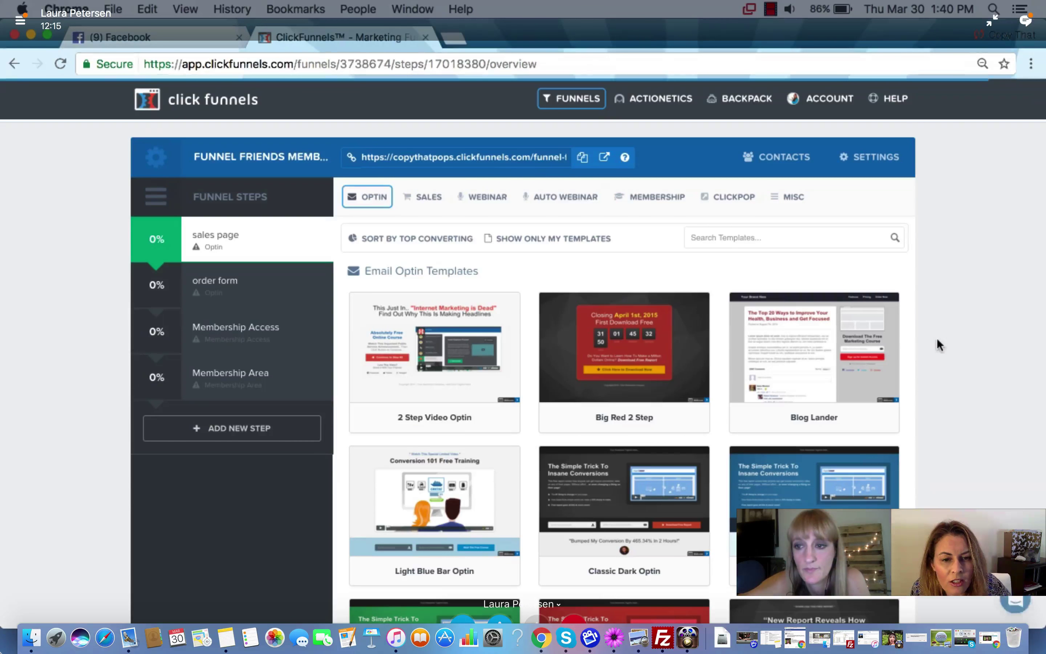
scroll(944, 326, down, 3)
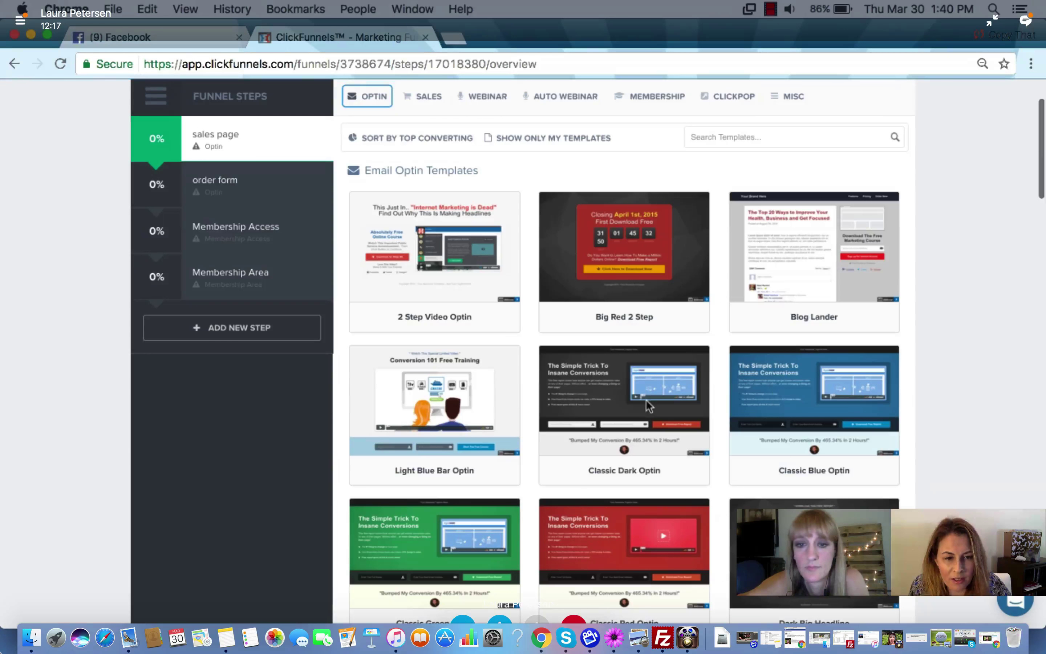
scroll(646, 399, down, 3)
scroll(646, 399, down, 3)
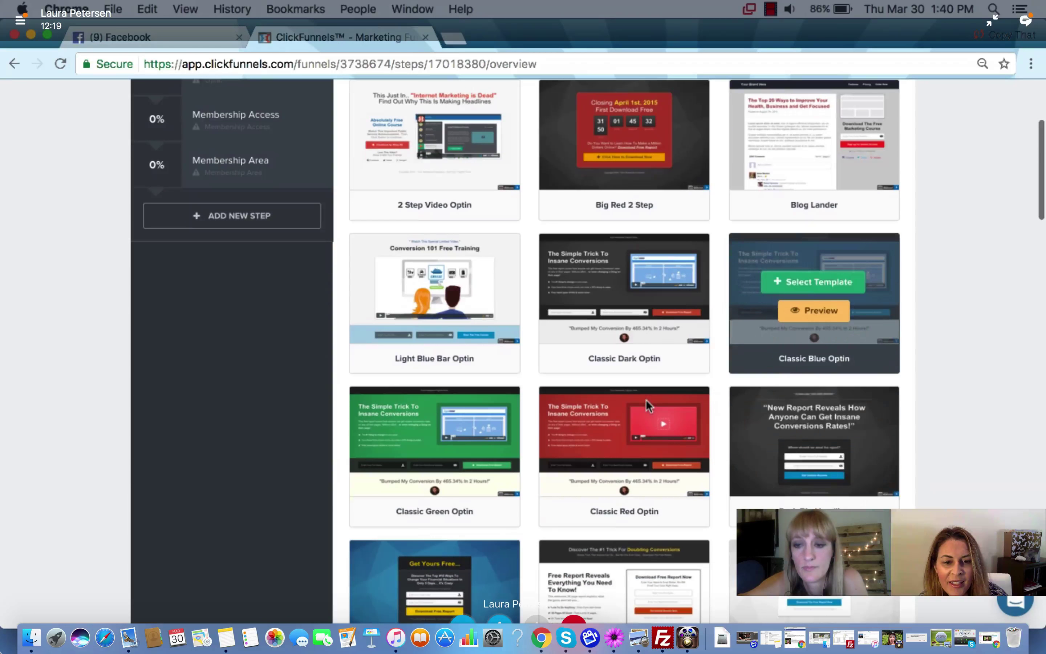
scroll(646, 404, up, 3)
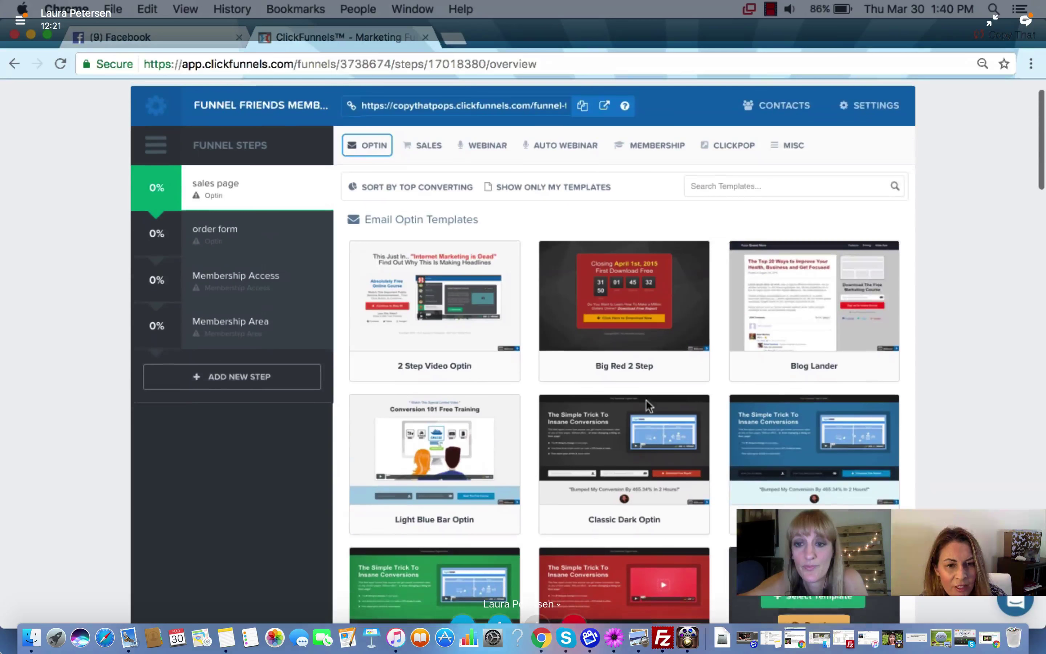
scroll(585, 422, down, 4)
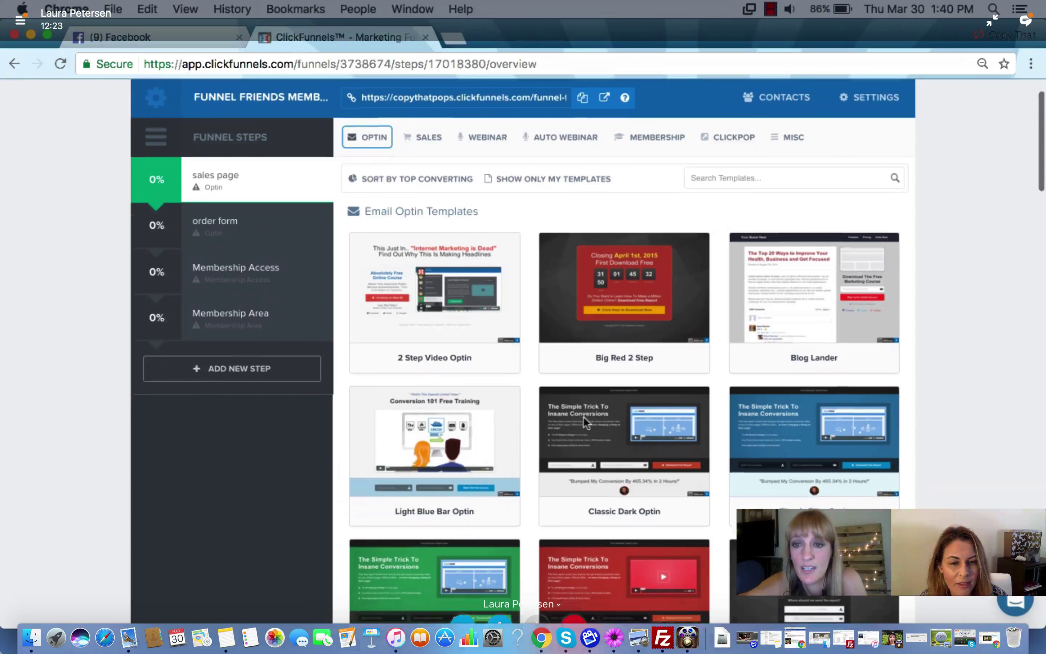
scroll(584, 421, down, 7)
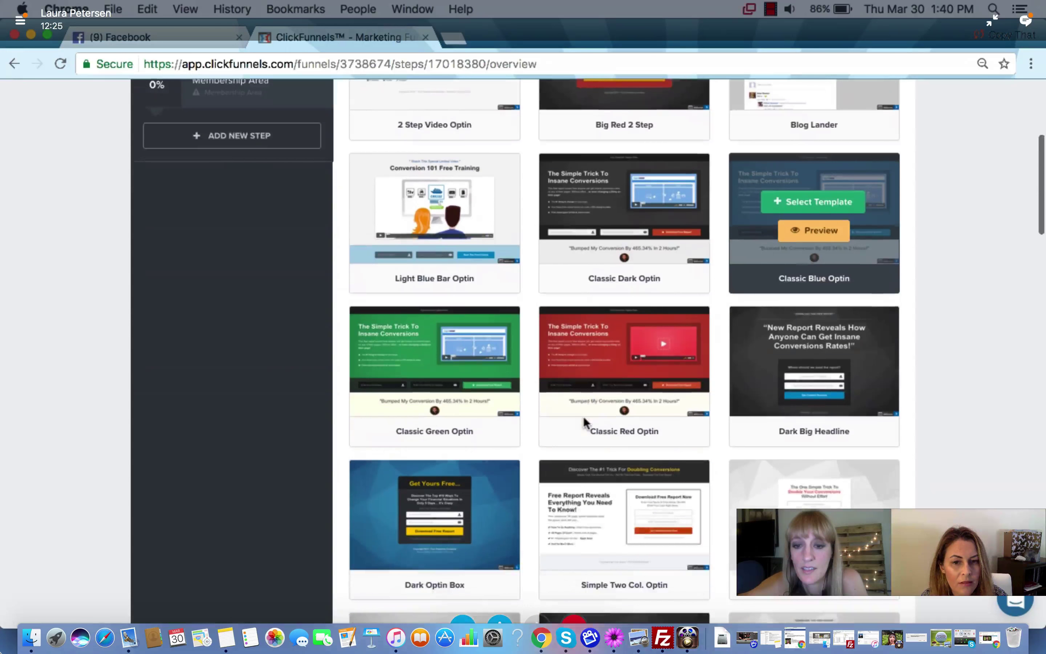
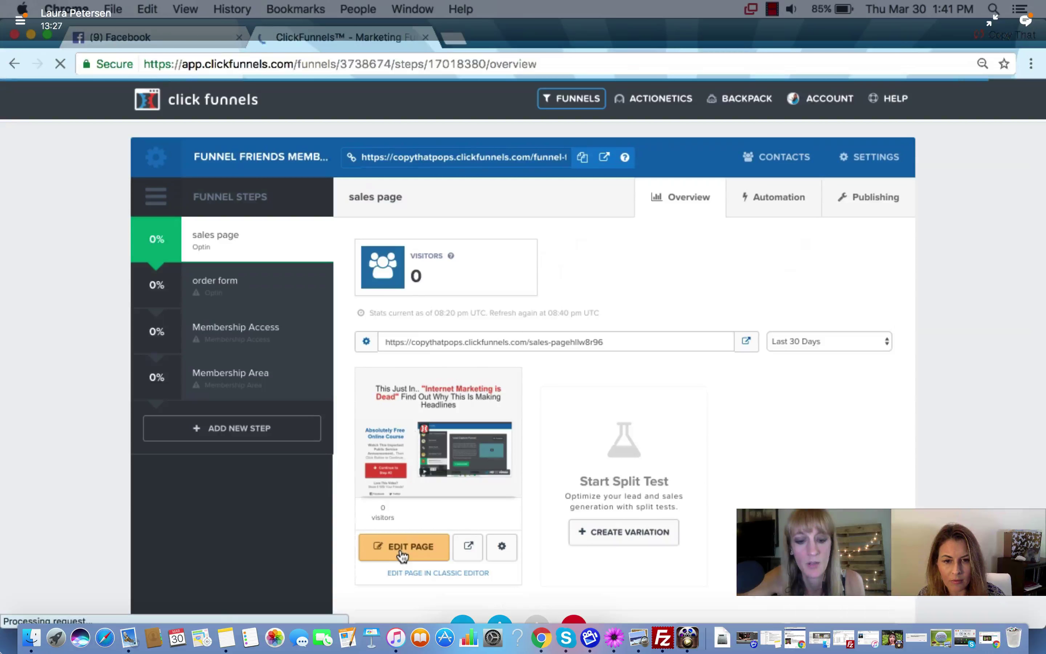
Open the sales page in the editor on the new My Awesome Landing Page tab
click(402, 555)
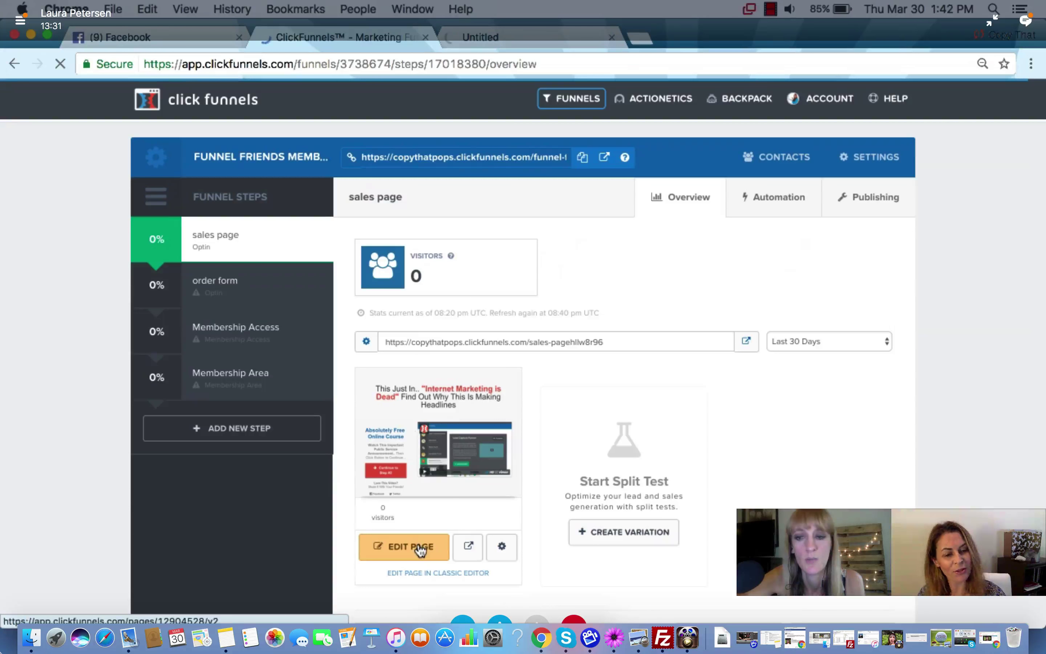
right_click(421, 437)
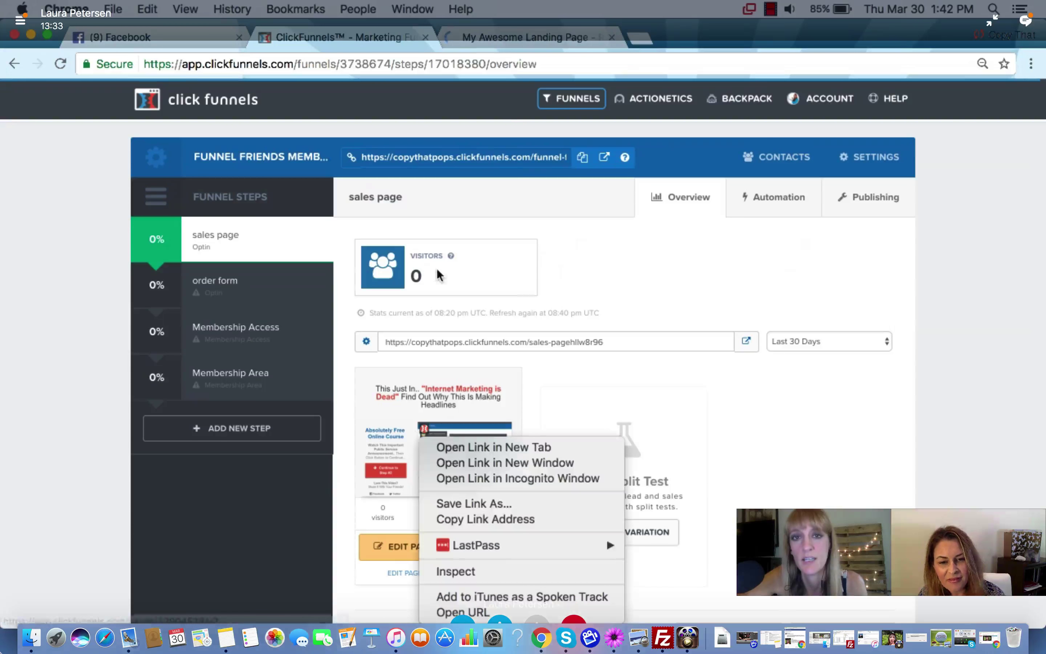
click(729, 402)
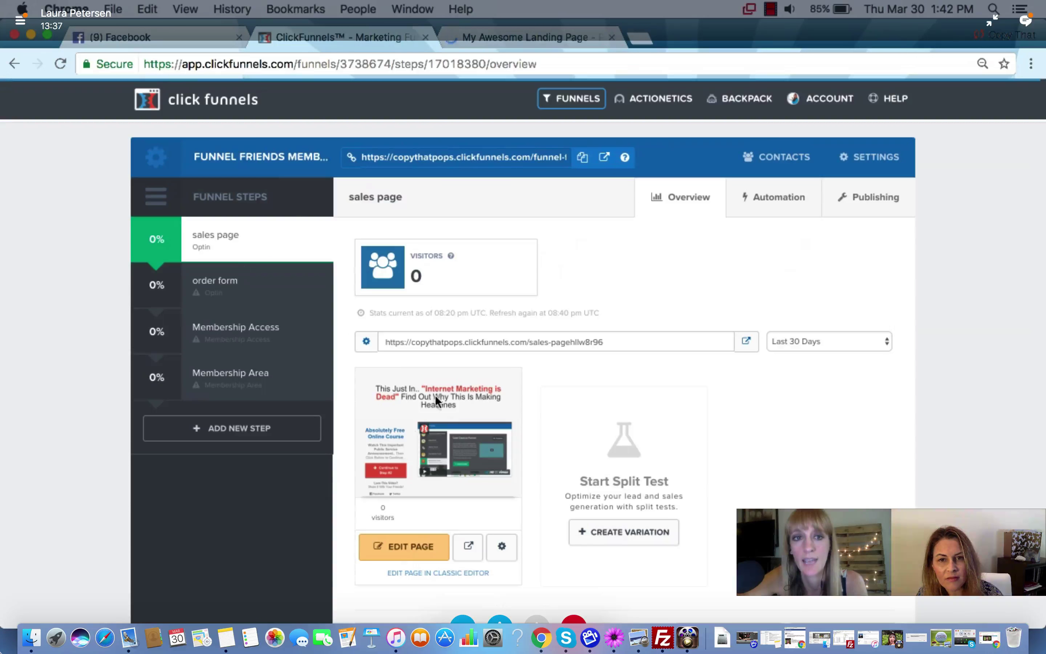
click(541, 37)
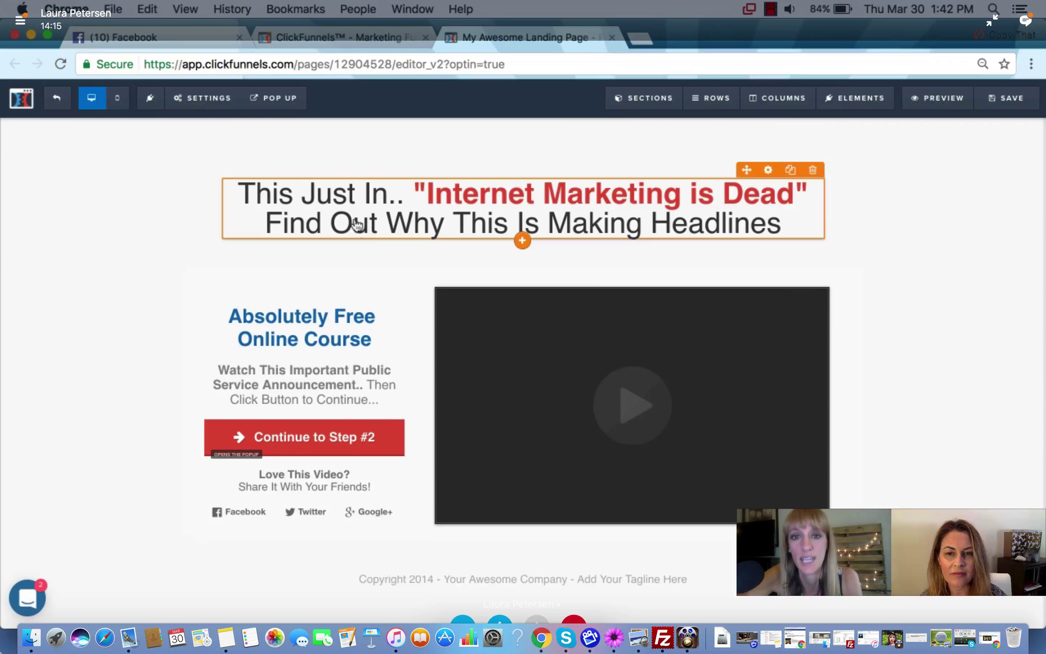
Select the headline text, then bring up the red Continue to Step #2 button's settings
click(357, 225)
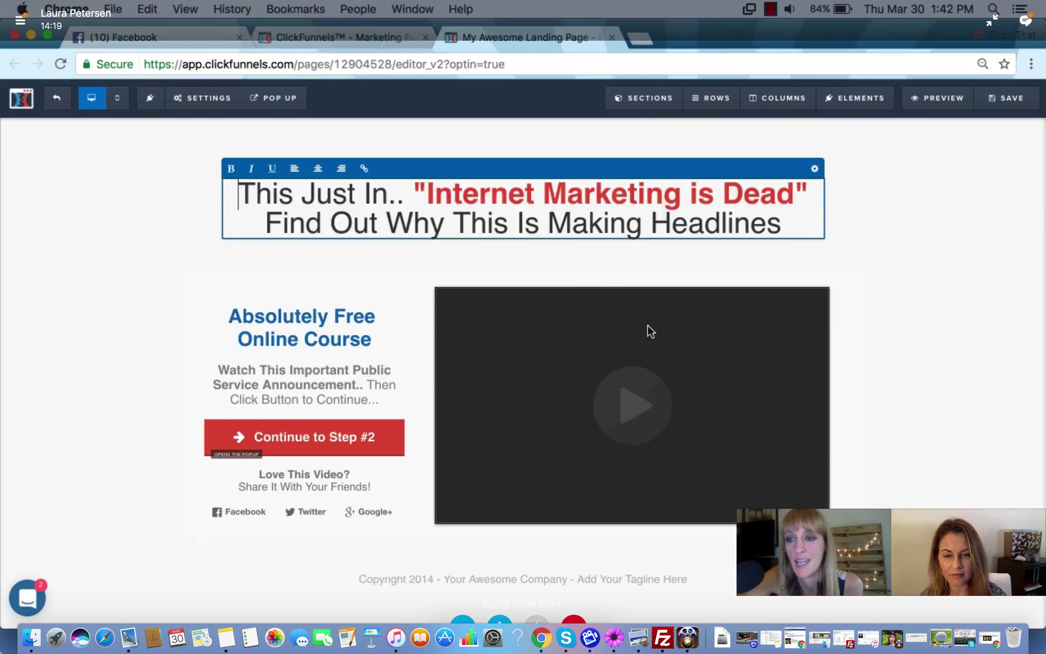
key(super+a)
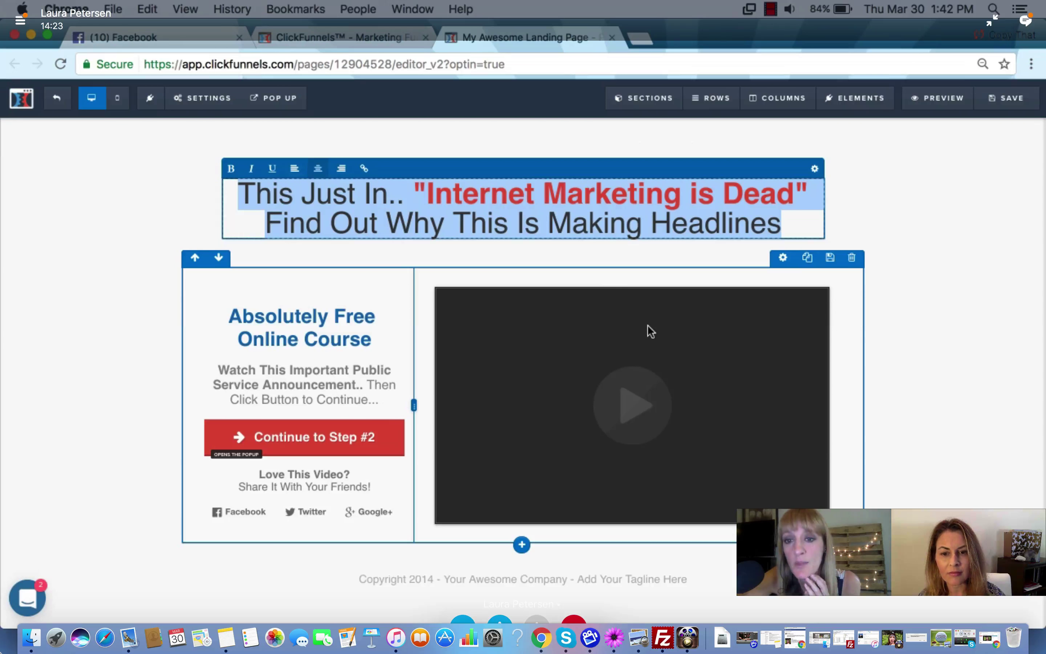
click(276, 314)
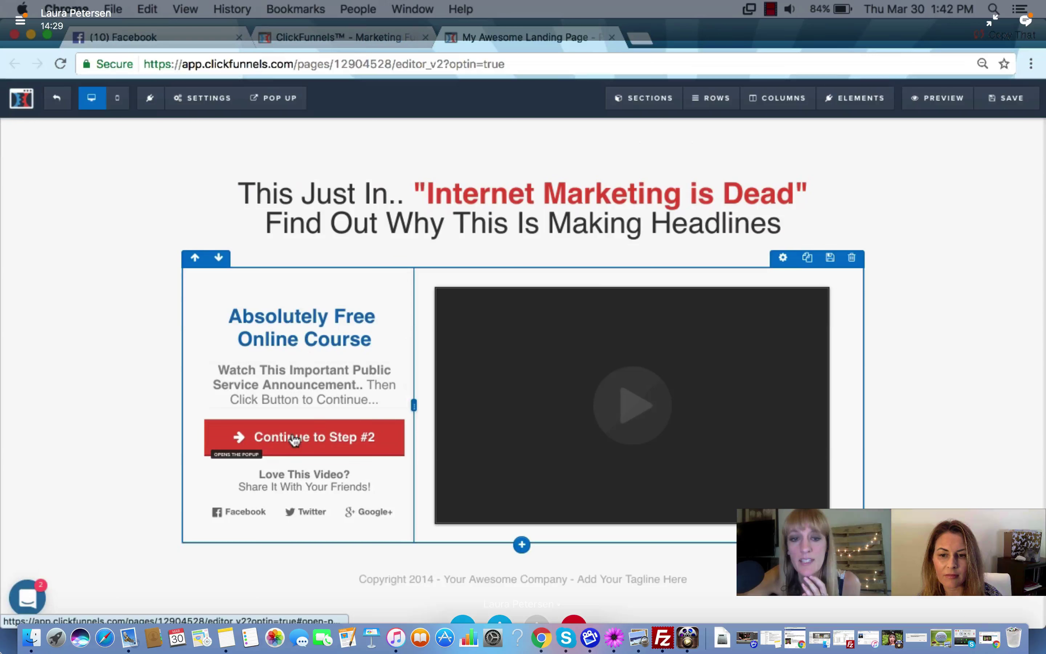
mouse_move(295, 441)
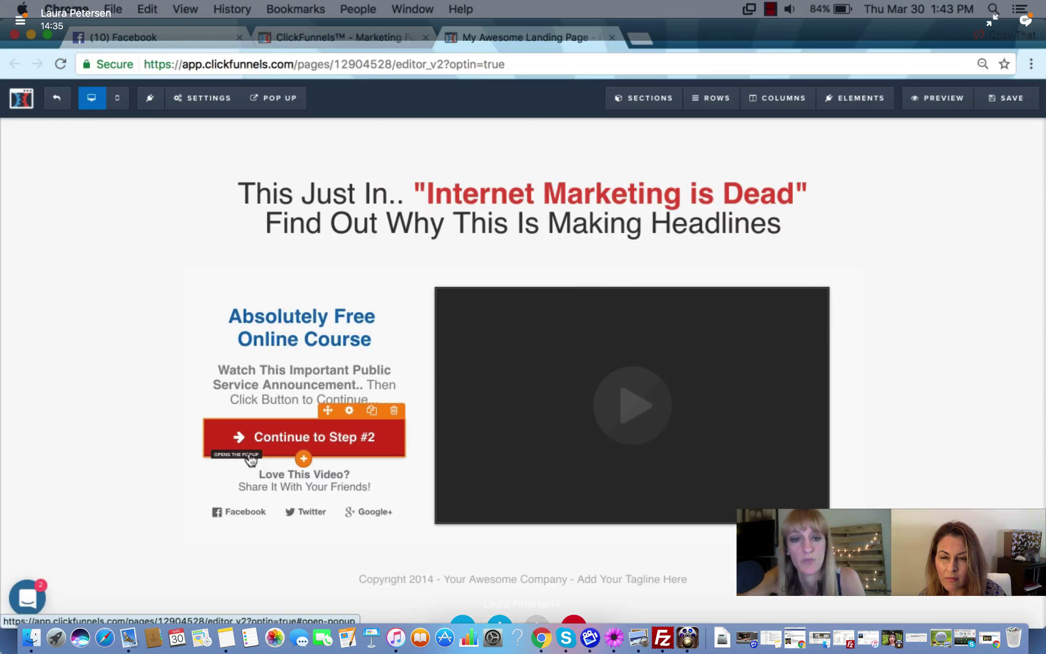
click(275, 451)
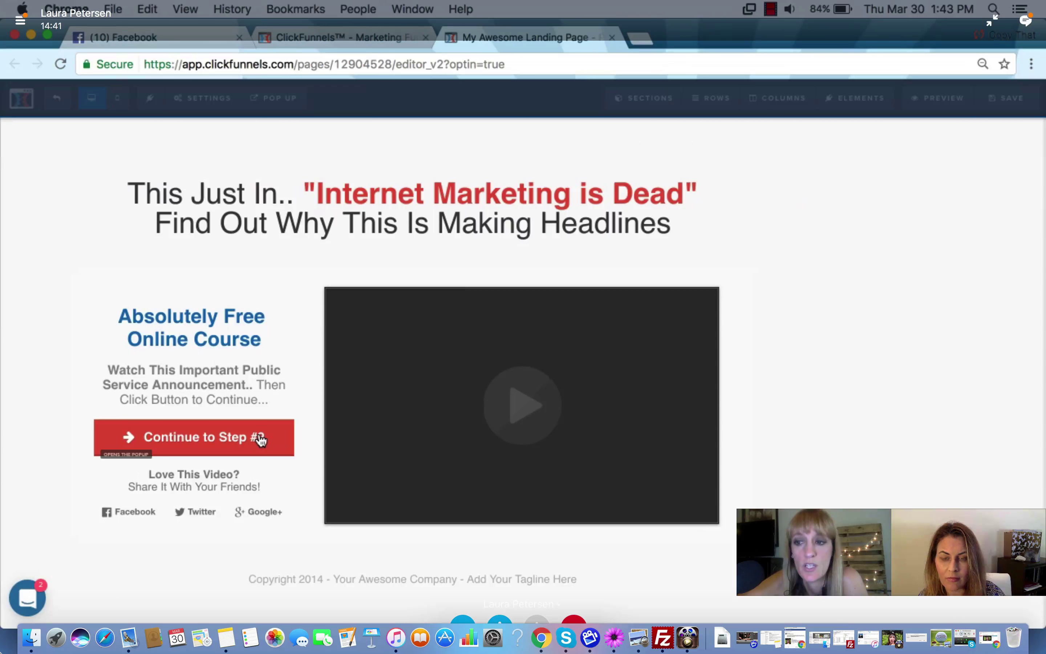
click(260, 439)
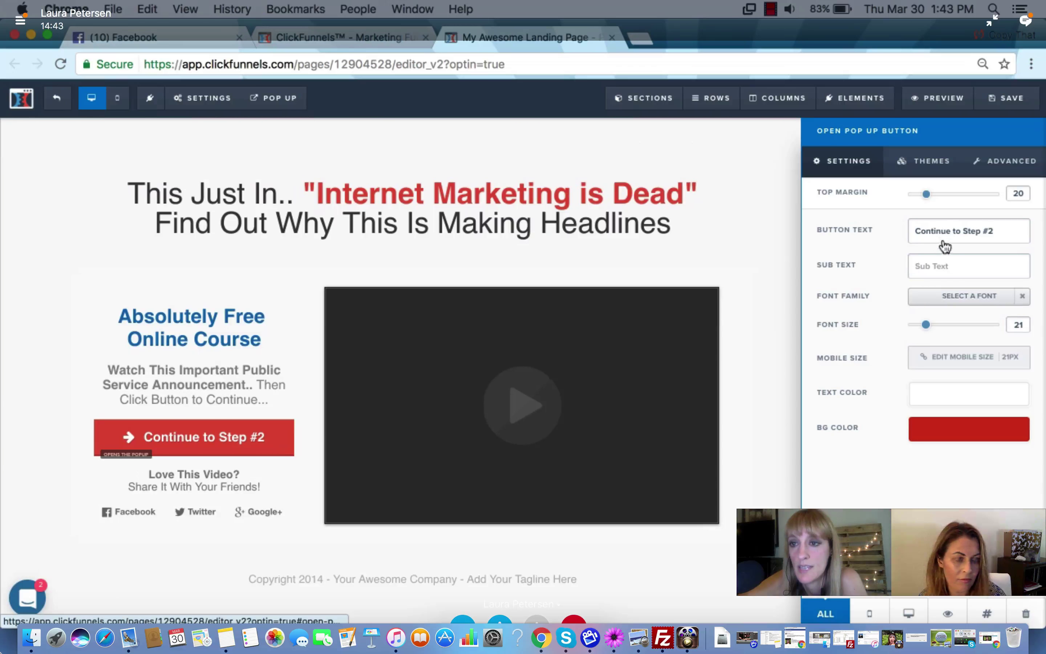
Change the Continue to Step #2 button action to Go To Next Step In Funnel
key(Escape)
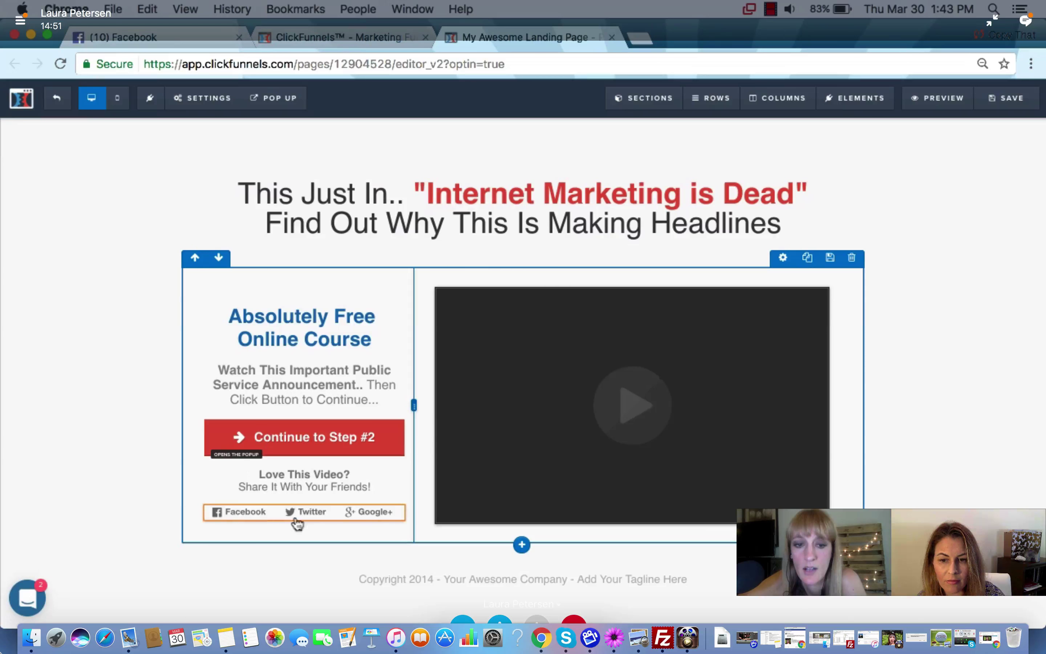
click(357, 451)
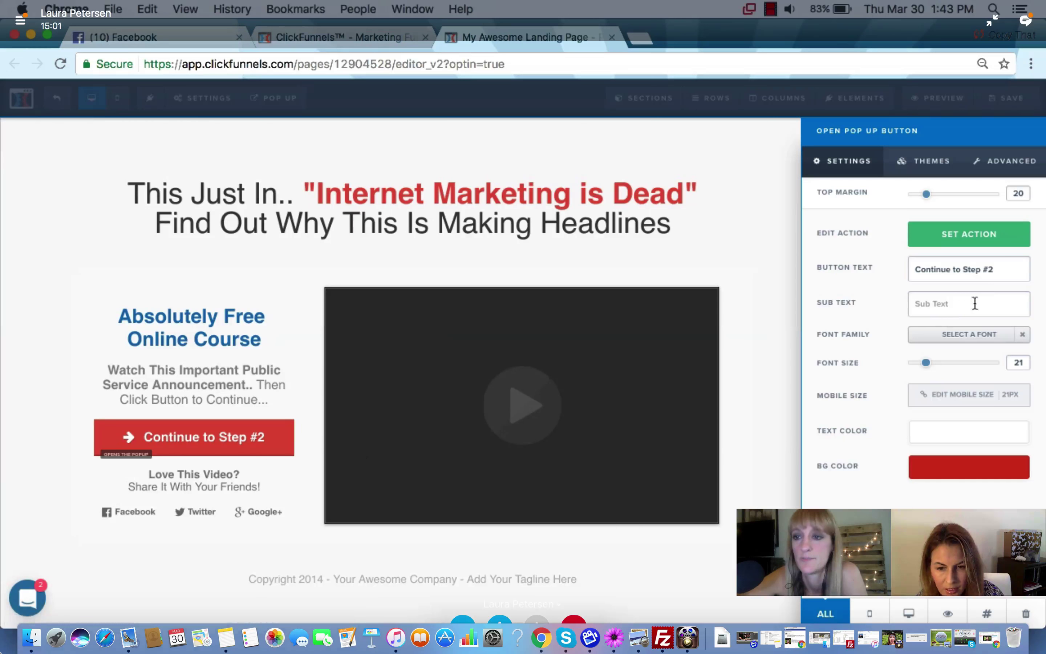
click(977, 241)
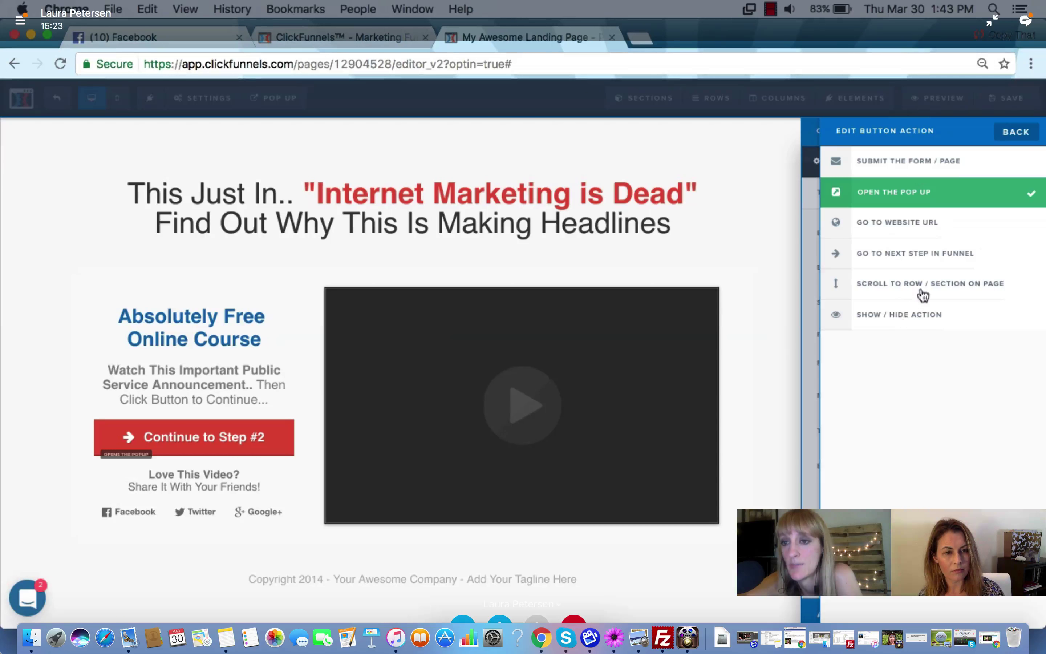
click(913, 255)
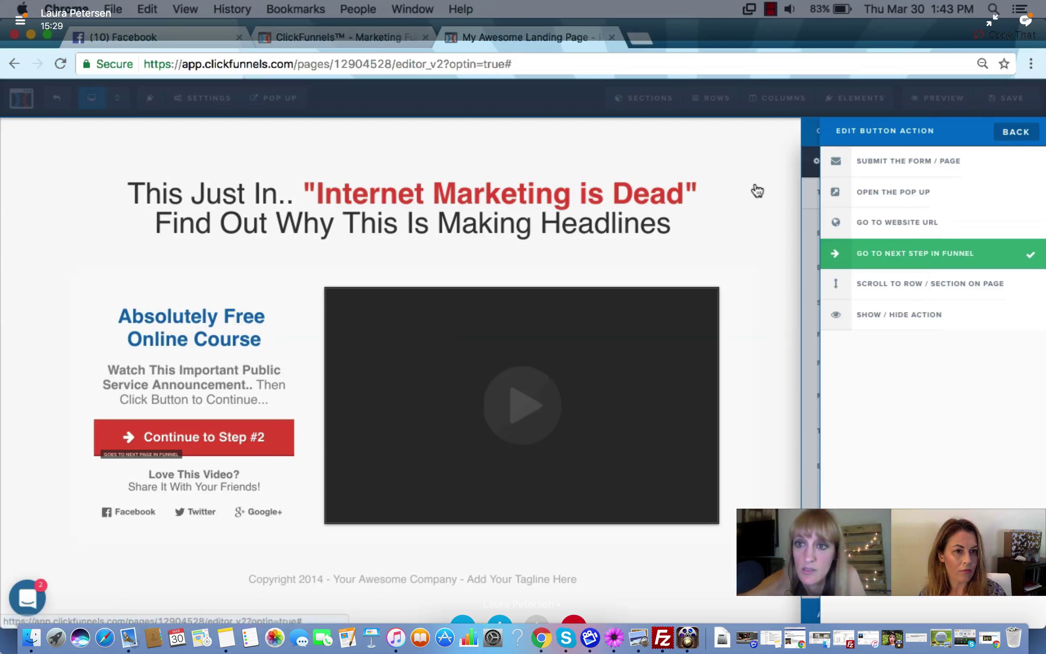
click(1002, 133)
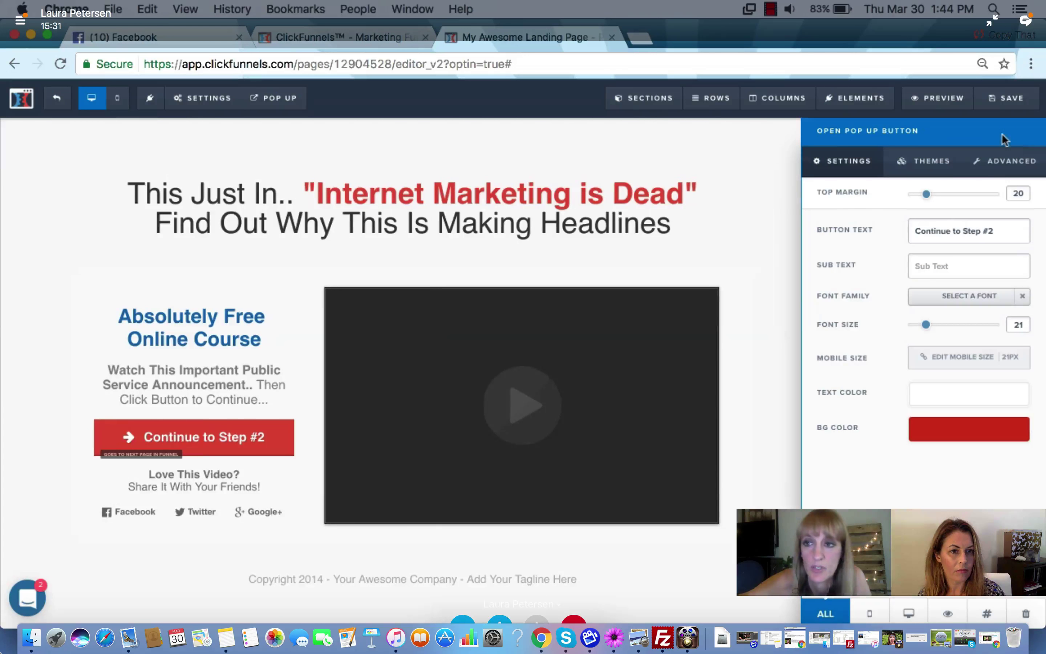
click(1002, 133)
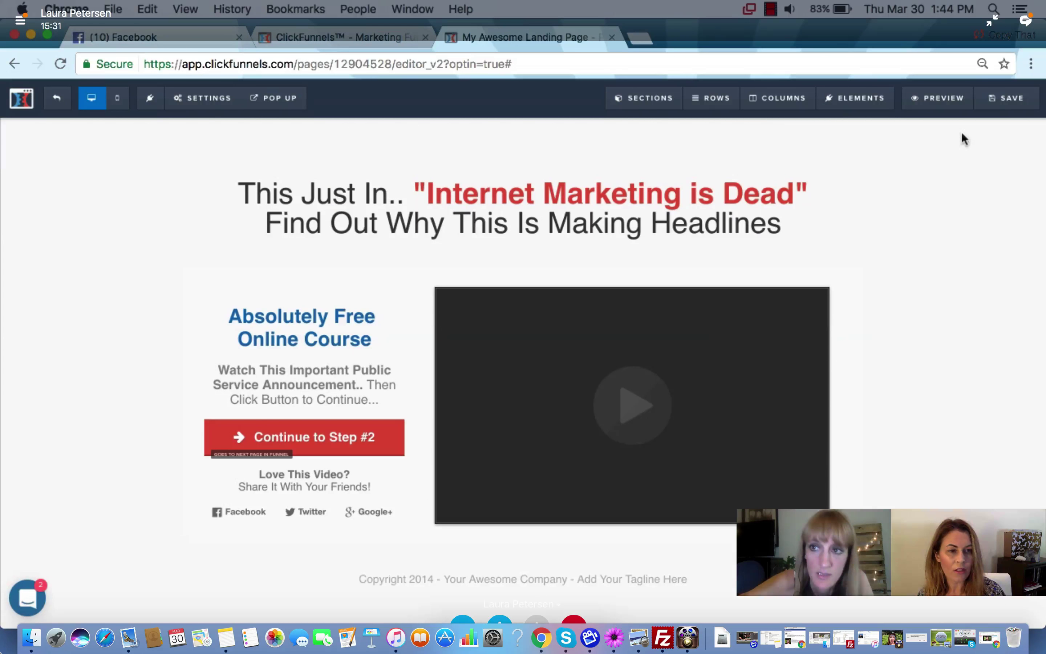
Save the sales page, check and close the SEO Meta Data panel, then save again
click(1011, 104)
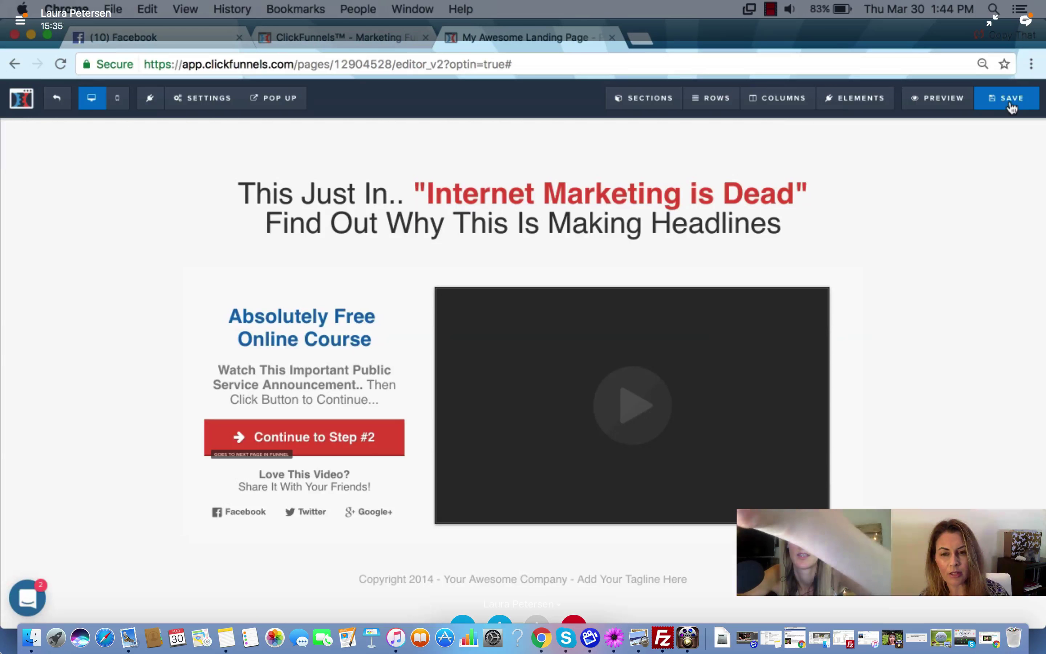
click(1010, 107)
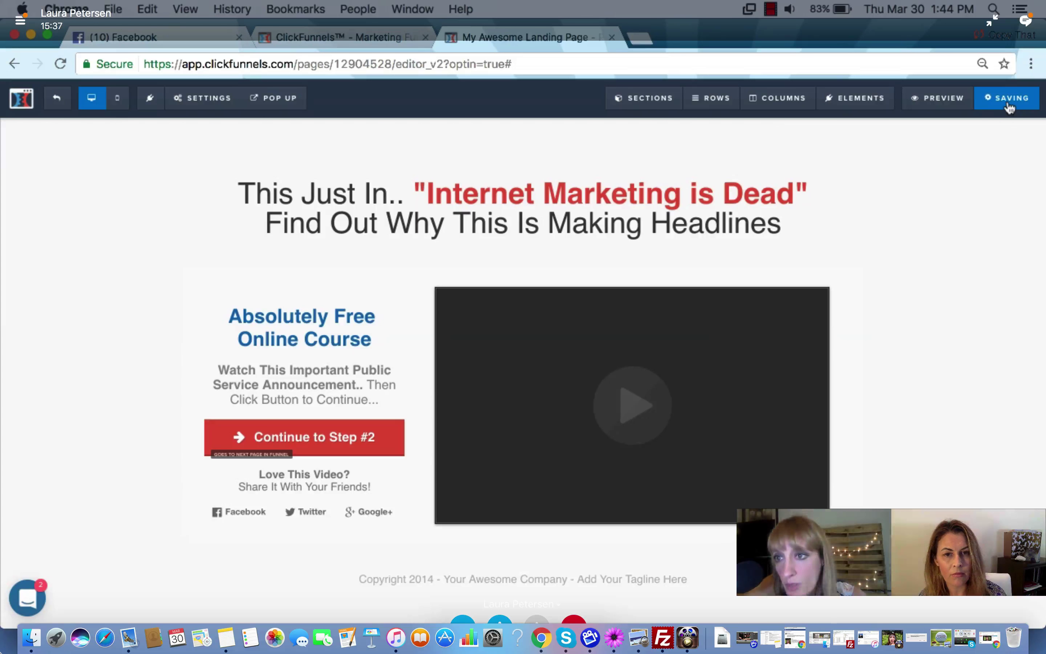
click(454, 302)
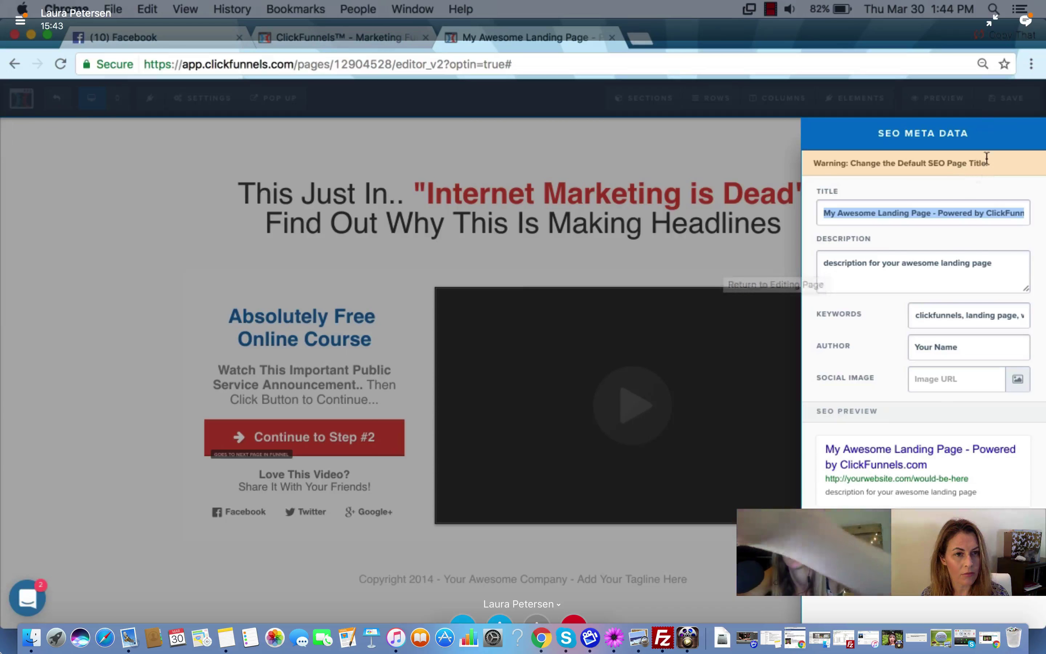
click(1002, 106)
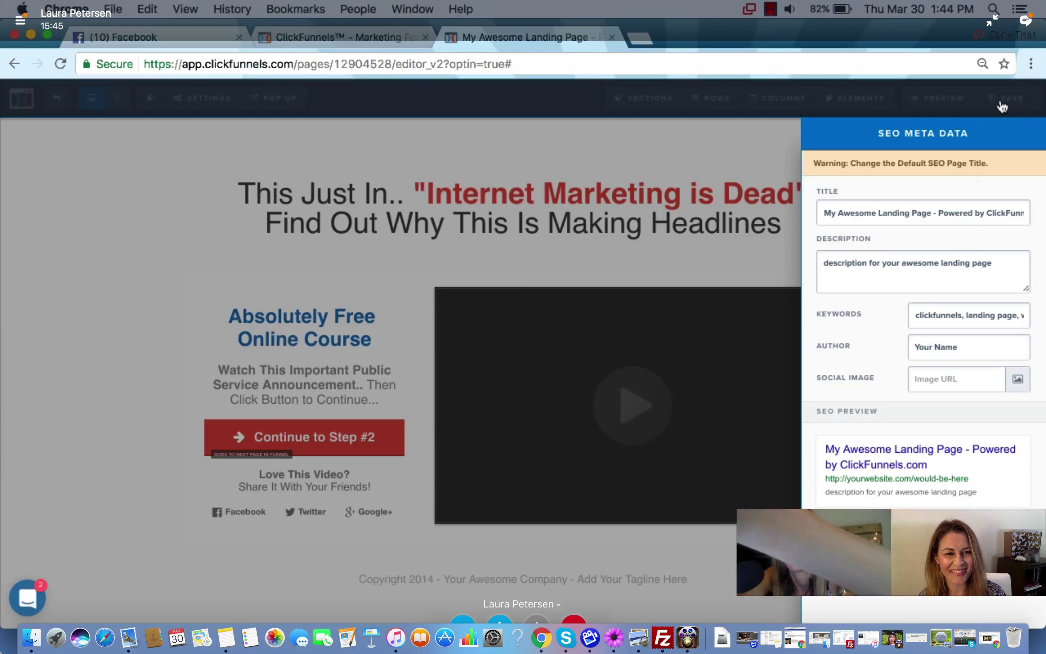
click(1002, 106)
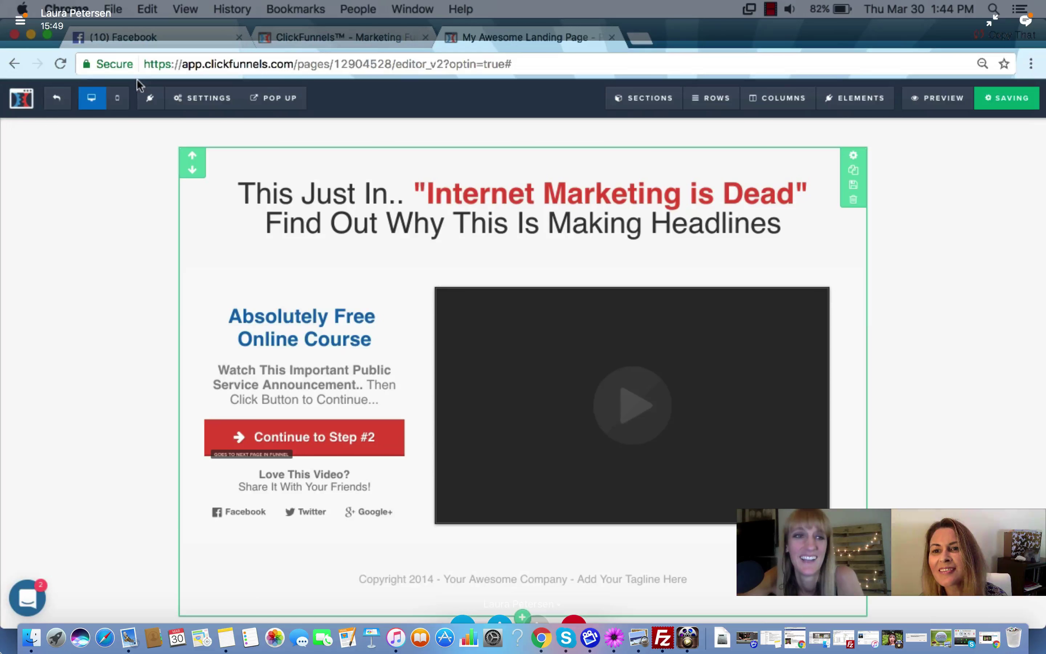
click(57, 100)
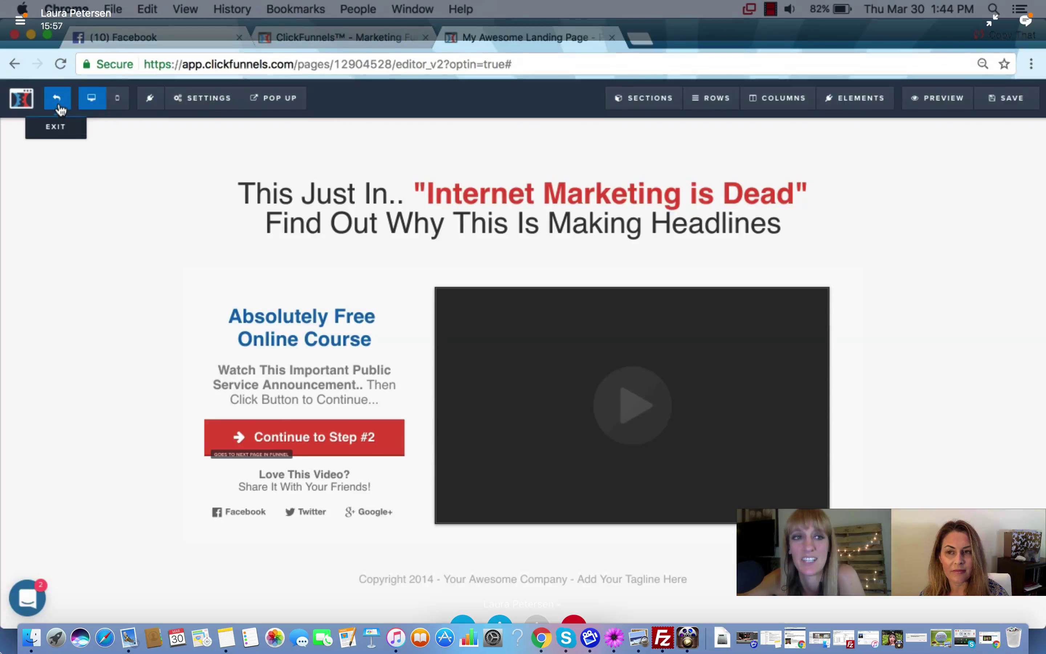
Exit the page editor and select the order form step in Funnel Steps
click(59, 131)
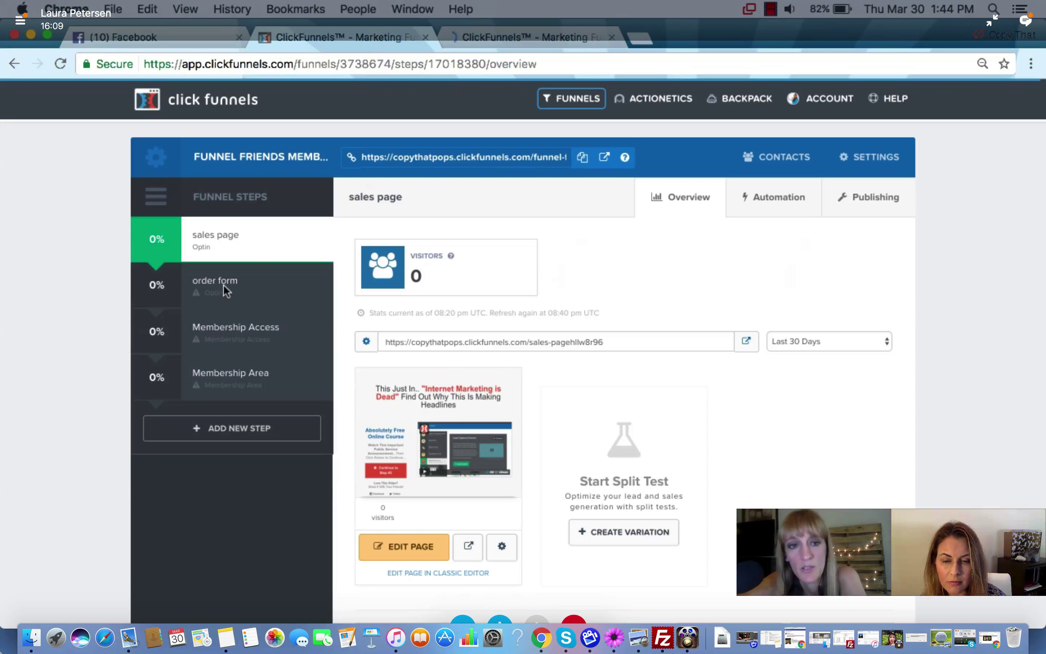
click(223, 289)
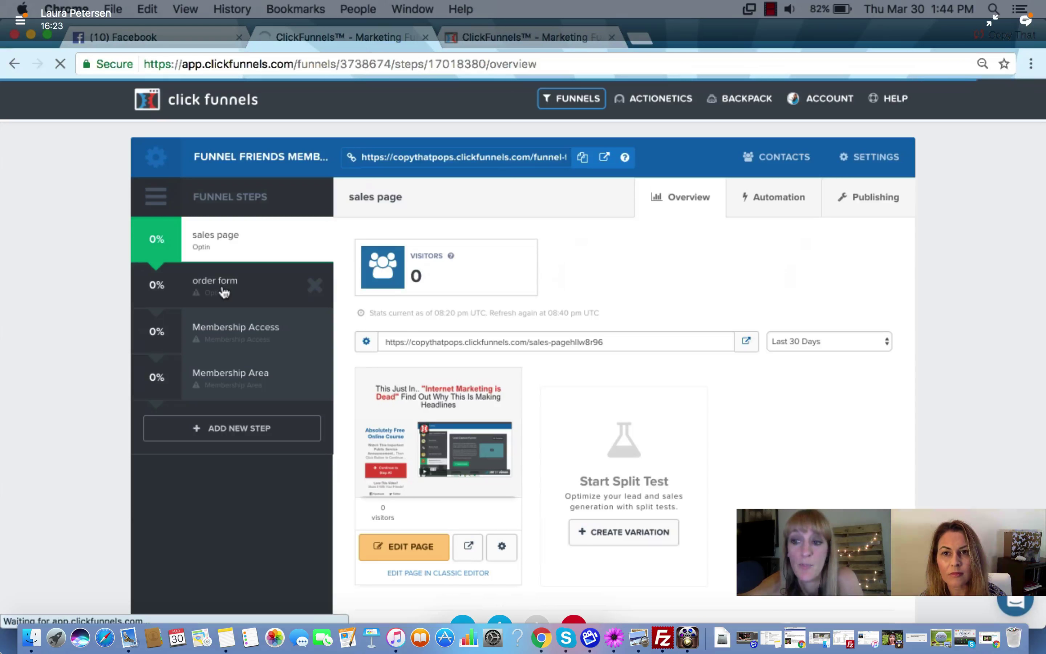
click(224, 290)
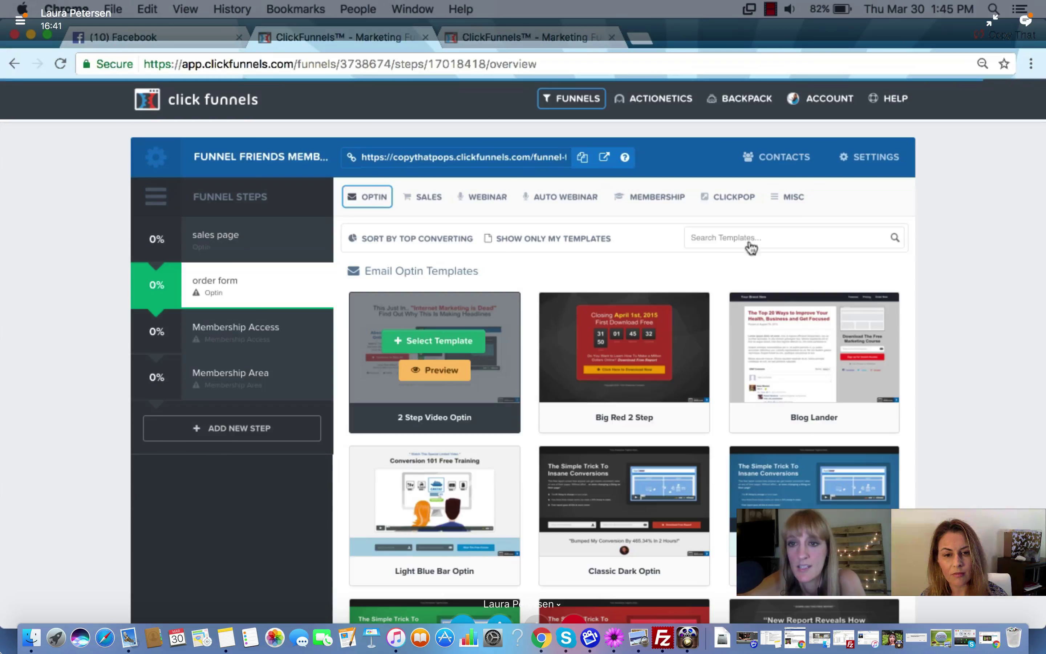
Browse the Order Form templates and apply Order Page v1 to the order form step
click(793, 198)
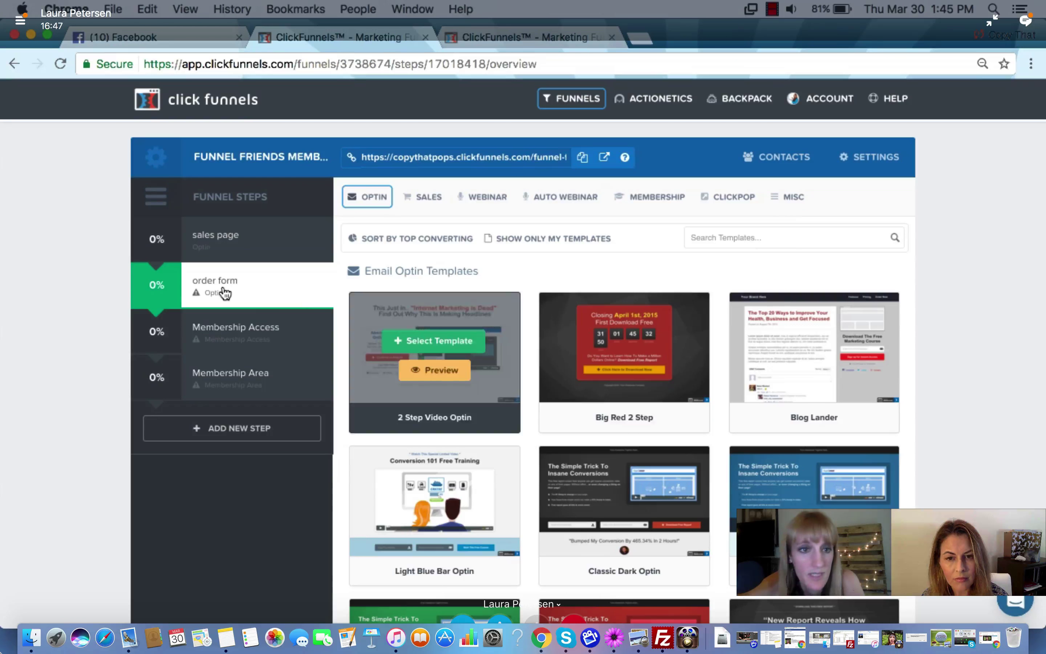
click(374, 204)
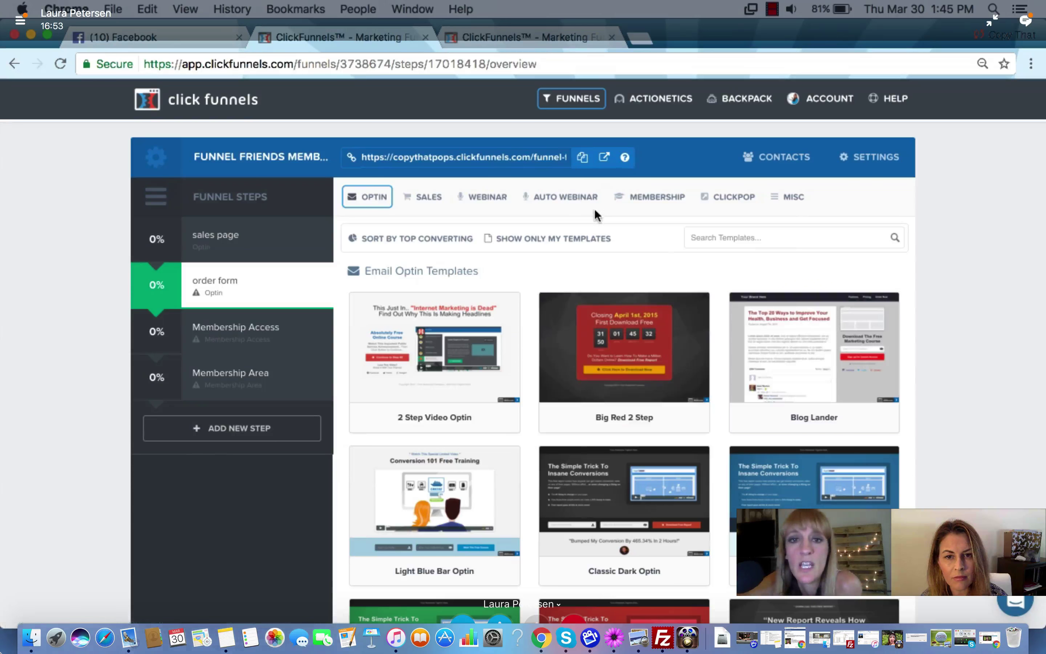
mouse_move(428, 197)
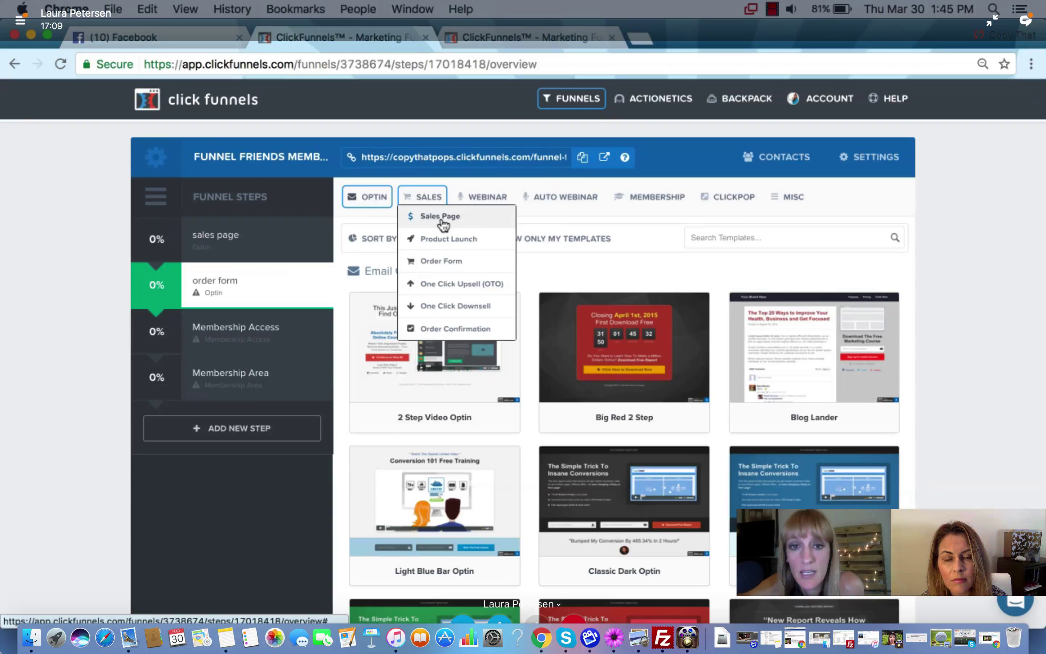
click(453, 265)
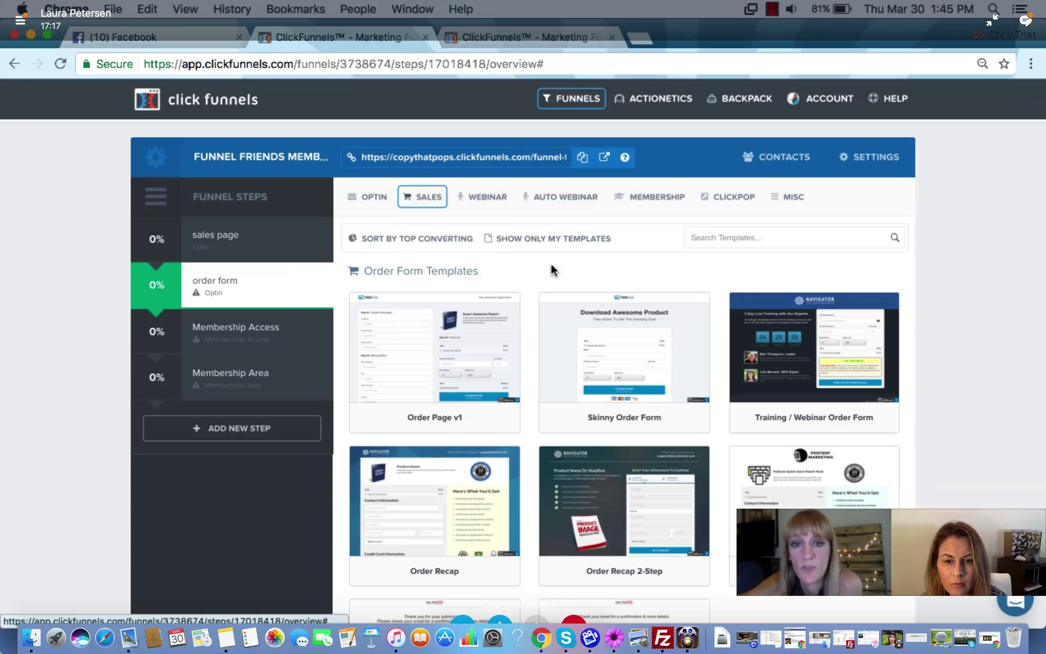
mouse_move(605, 523)
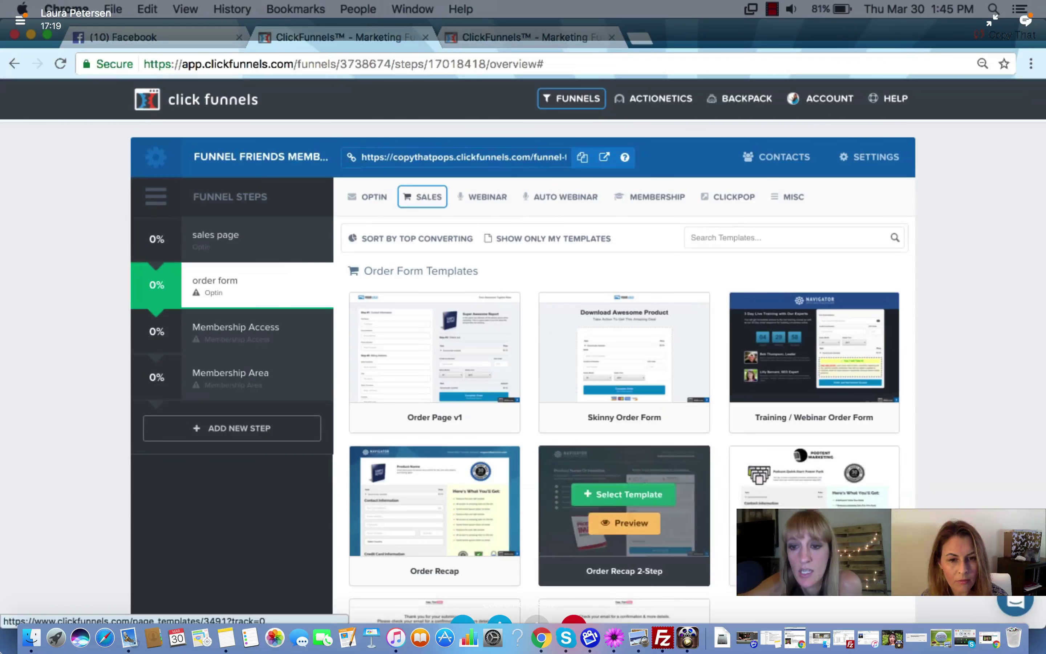
scroll(792, 497, down, 5)
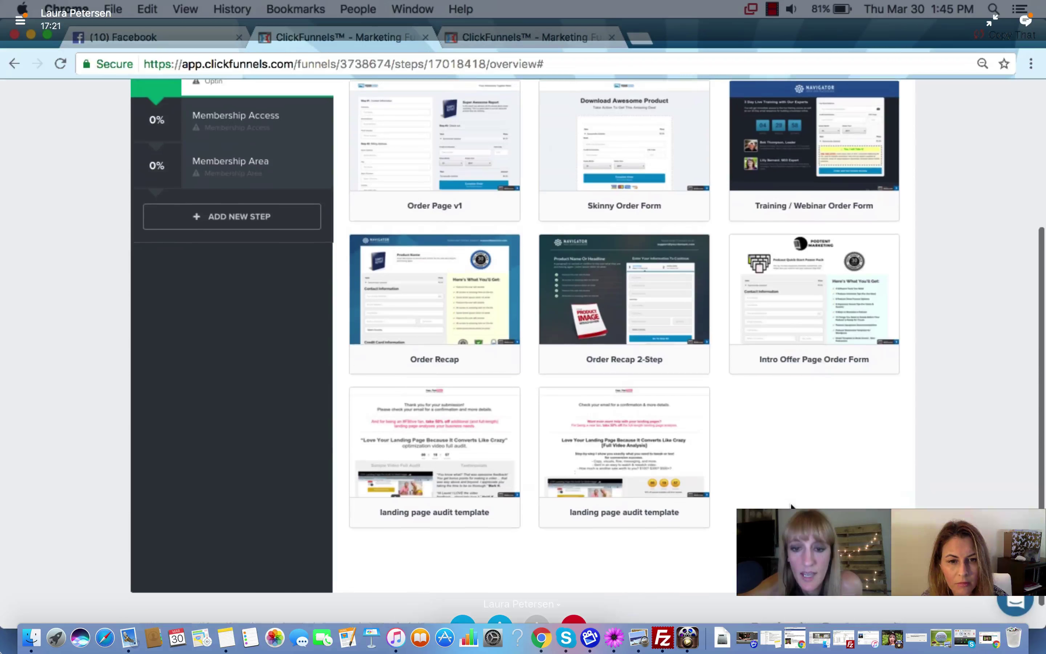
scroll(791, 506, up, 5)
mouse_move(657, 411)
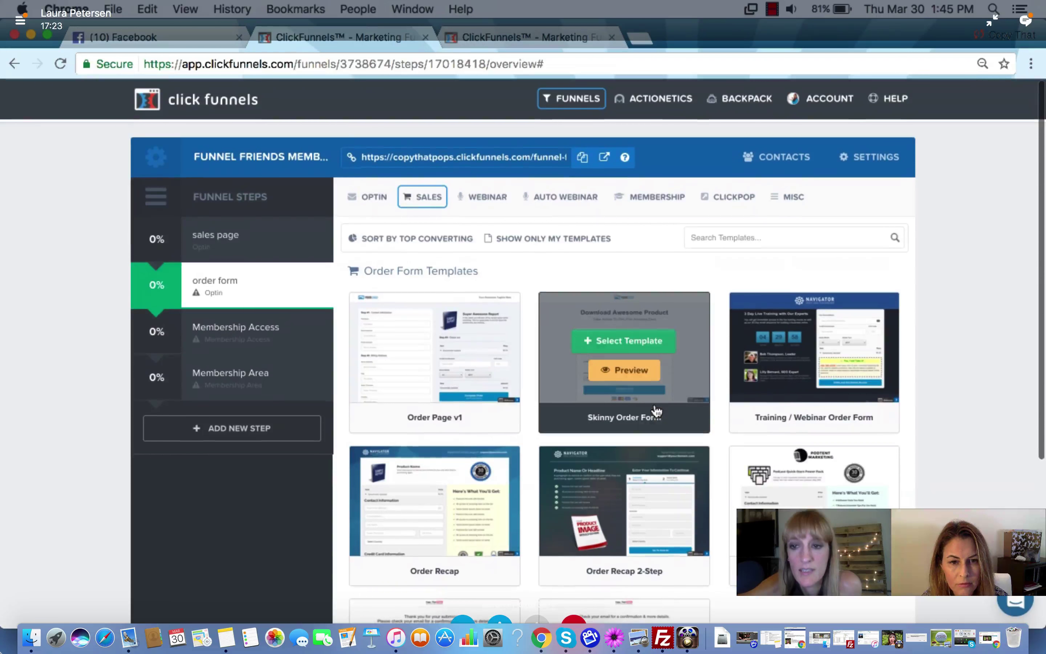
mouse_move(450, 343)
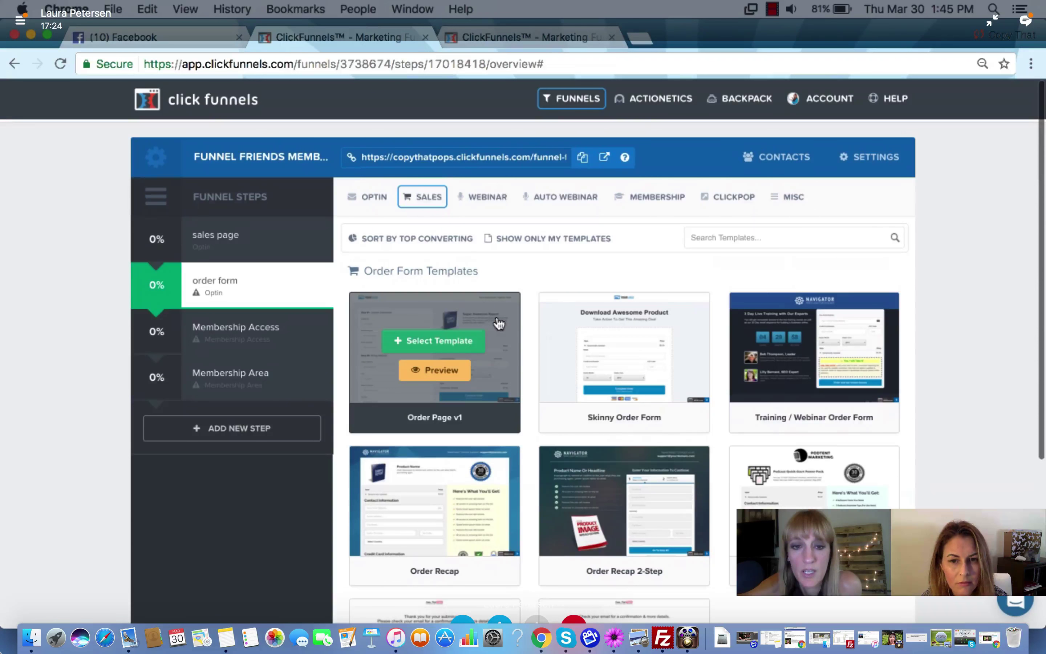
click(449, 342)
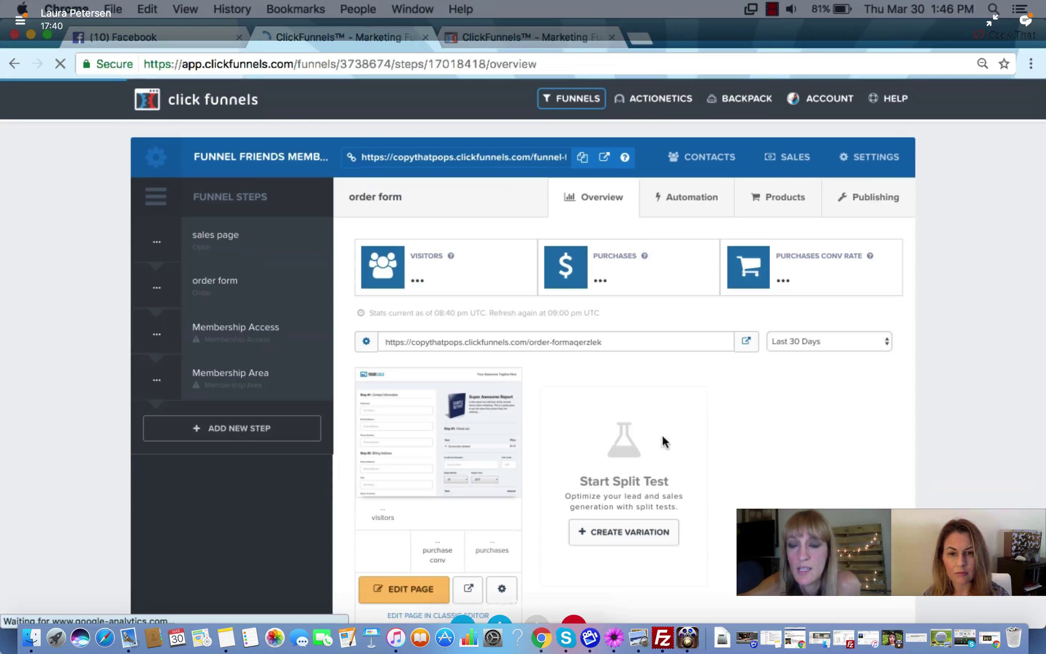
Check the order form step's Products tab, then select the Membership Access step
click(783, 198)
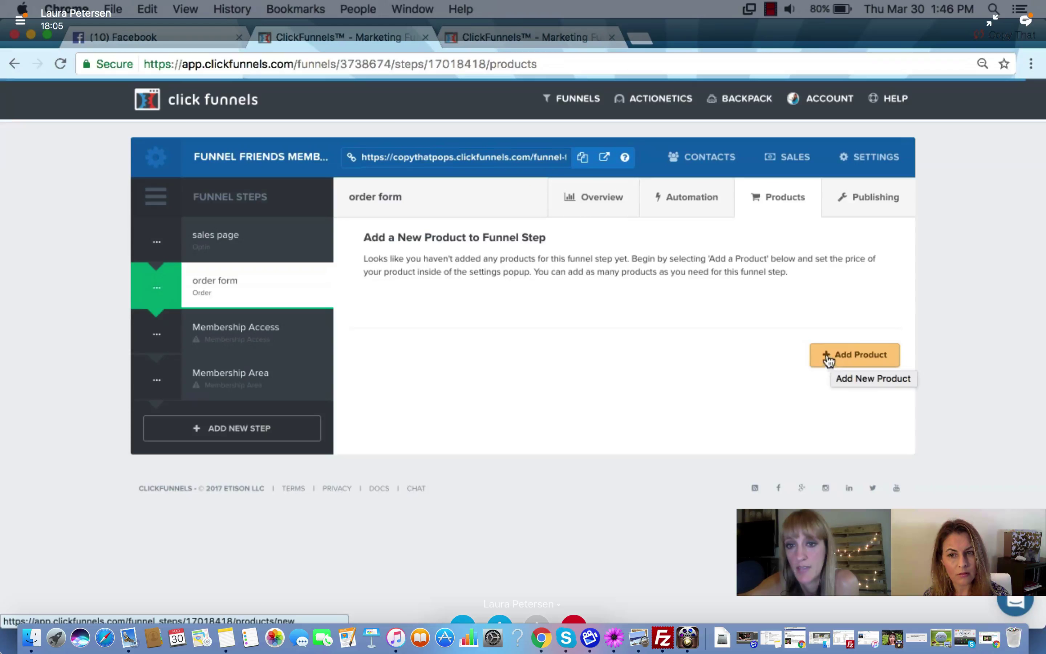
mouse_move(325, 275)
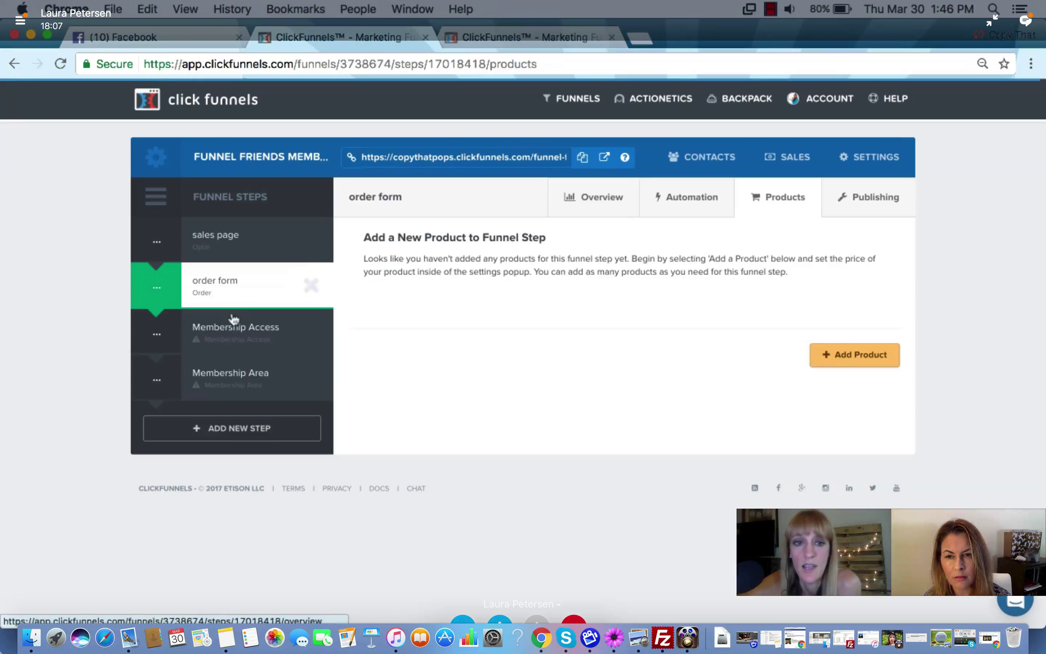
click(236, 332)
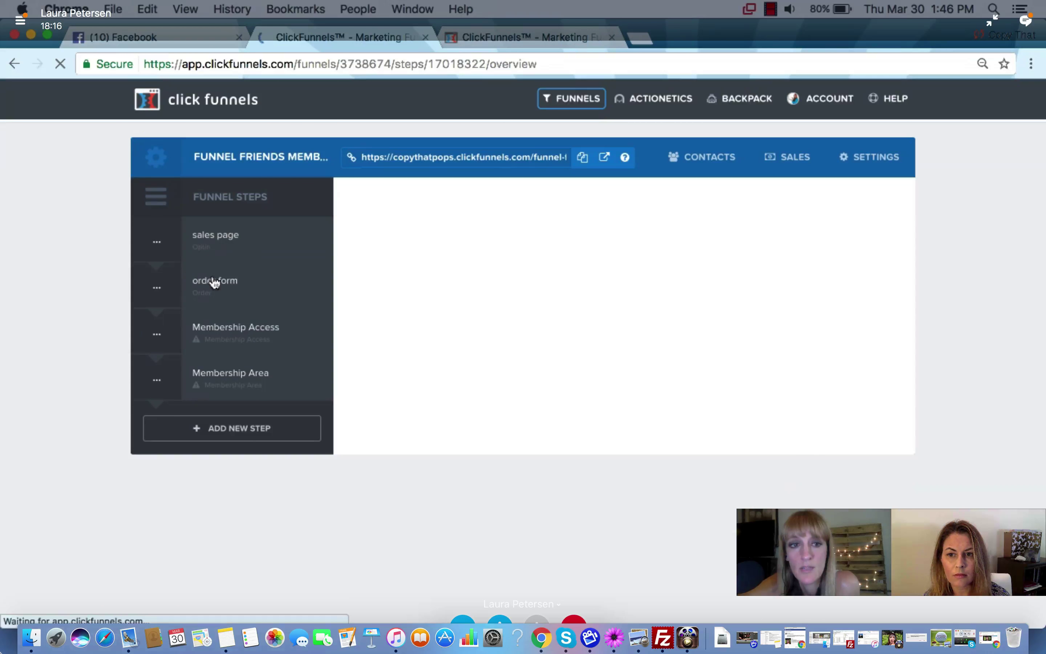
Apply the Video Explainer Login membership template to the Membership Access step
click(209, 251)
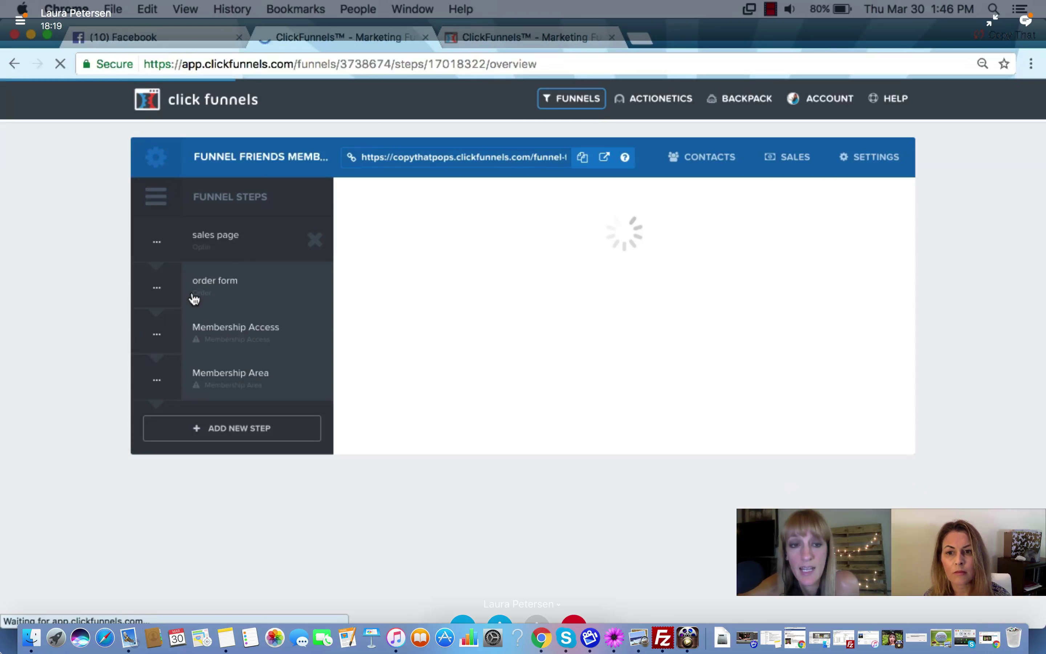
click(202, 340)
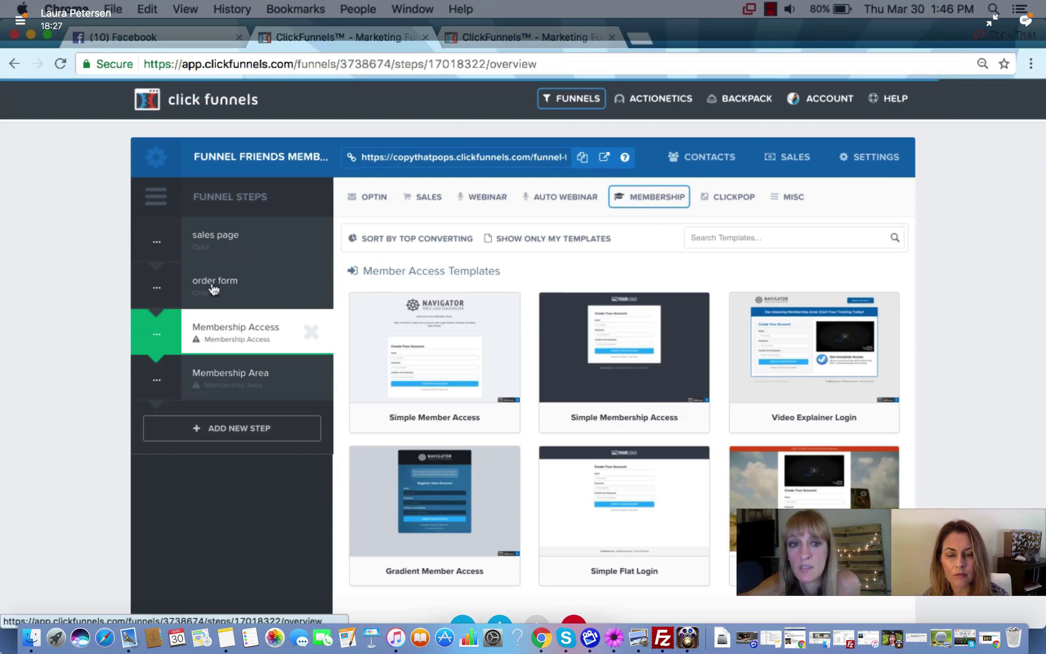
click(211, 323)
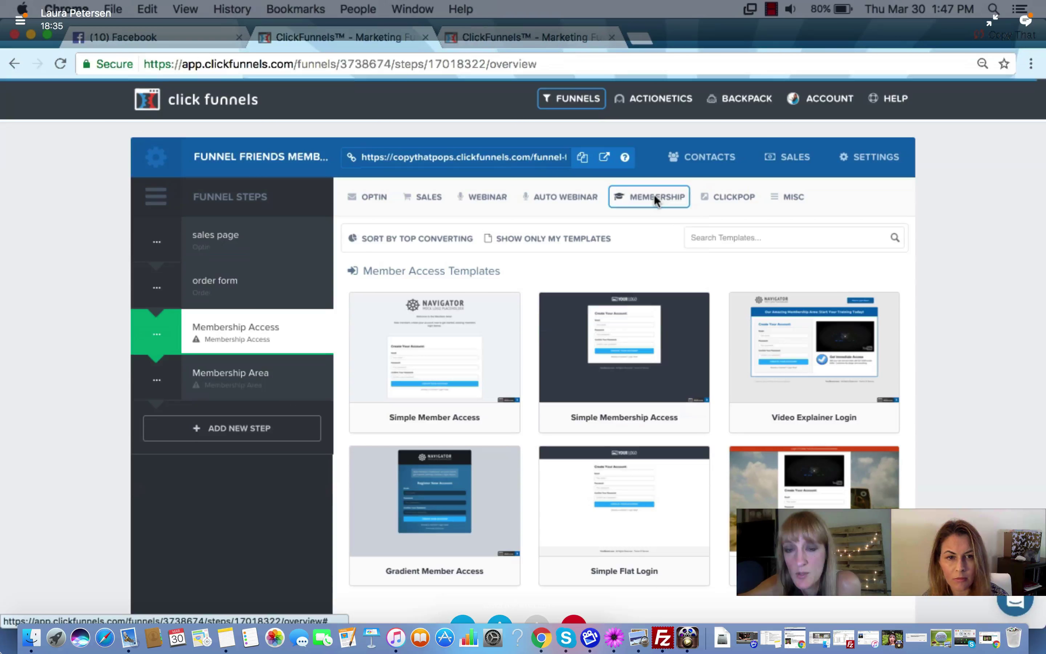
mouse_move(786, 335)
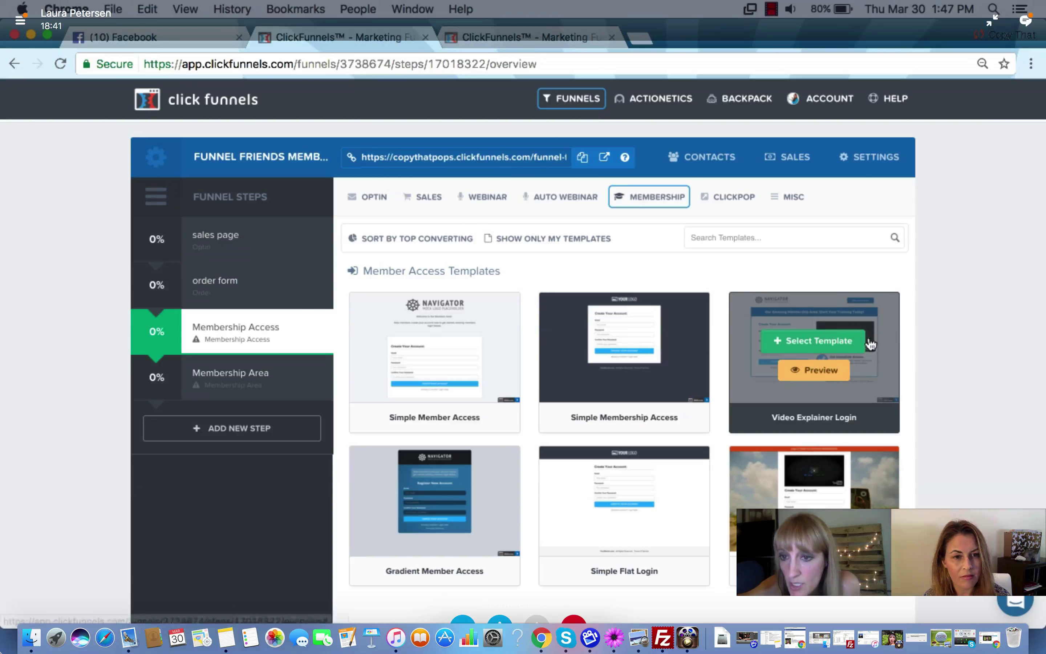
click(826, 339)
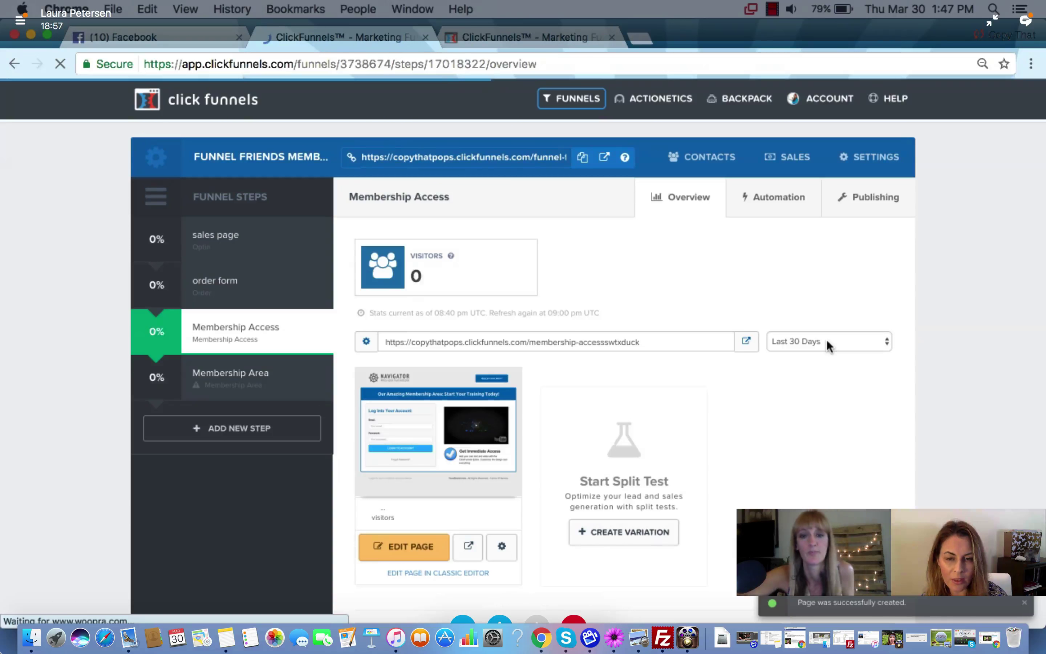
Open the Membership Access page in the editor on the new My Awesome Landing Page tab
click(410, 545)
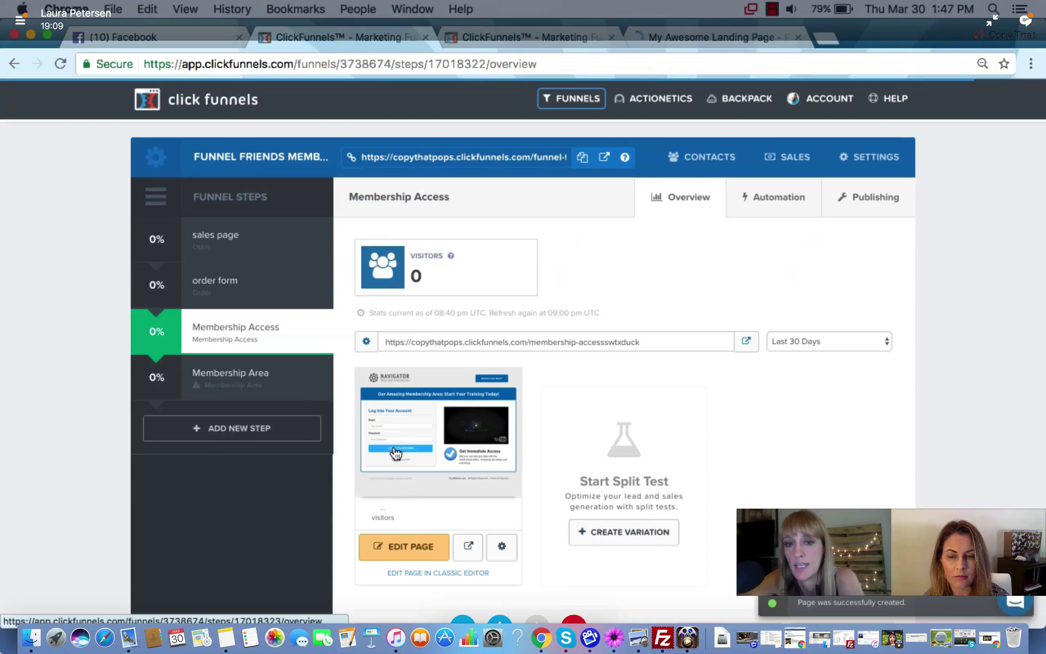
click(684, 41)
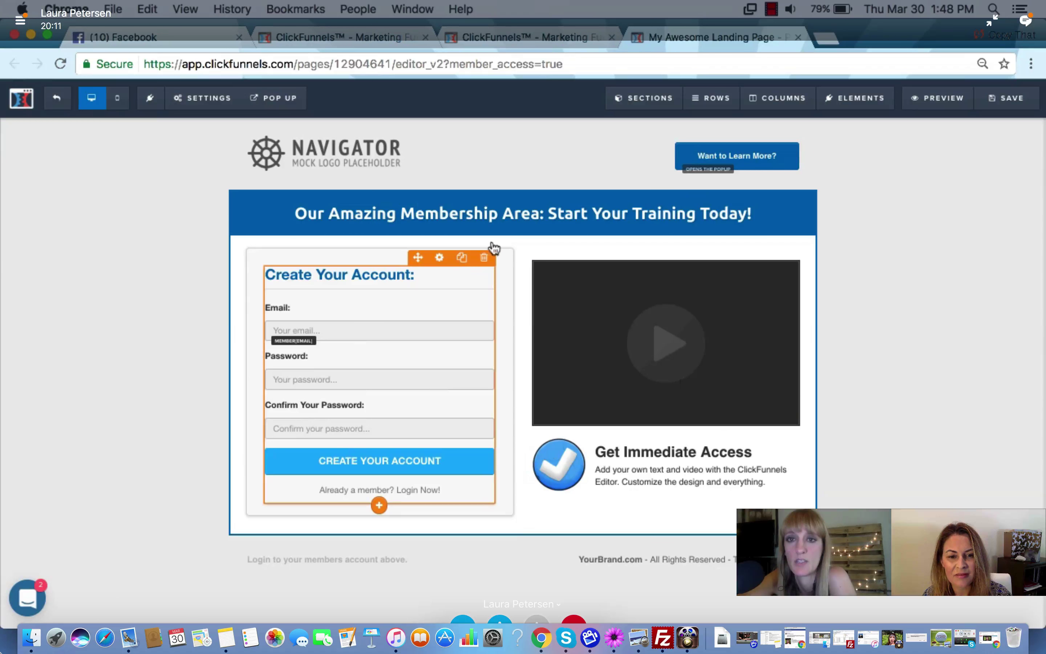
Select the Membership Area step and apply the Clean Members Area membership template
click(385, 37)
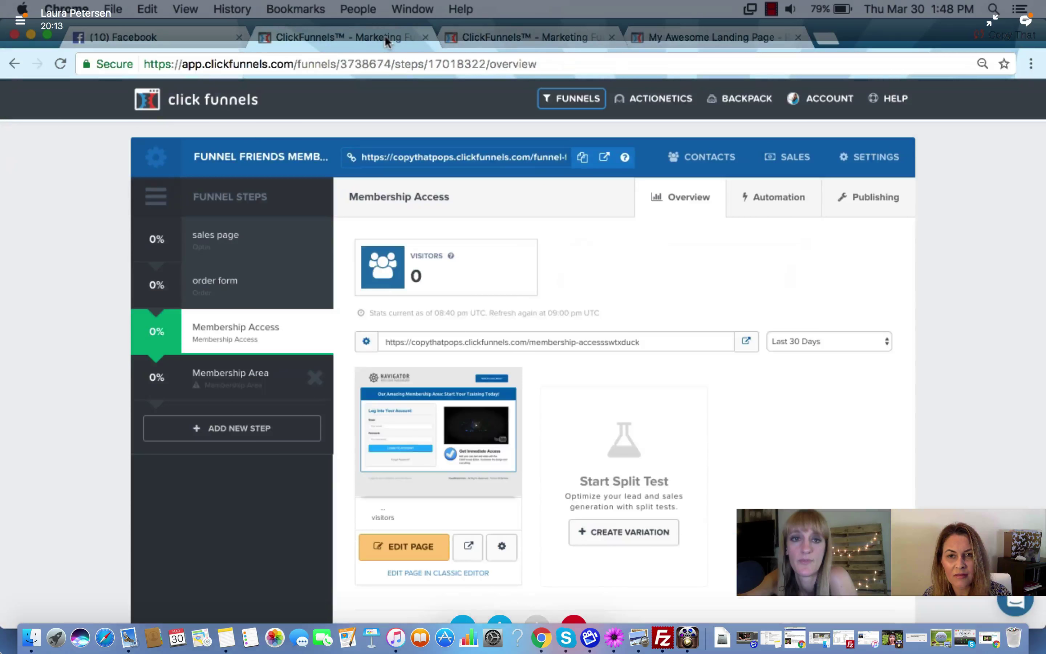
click(258, 382)
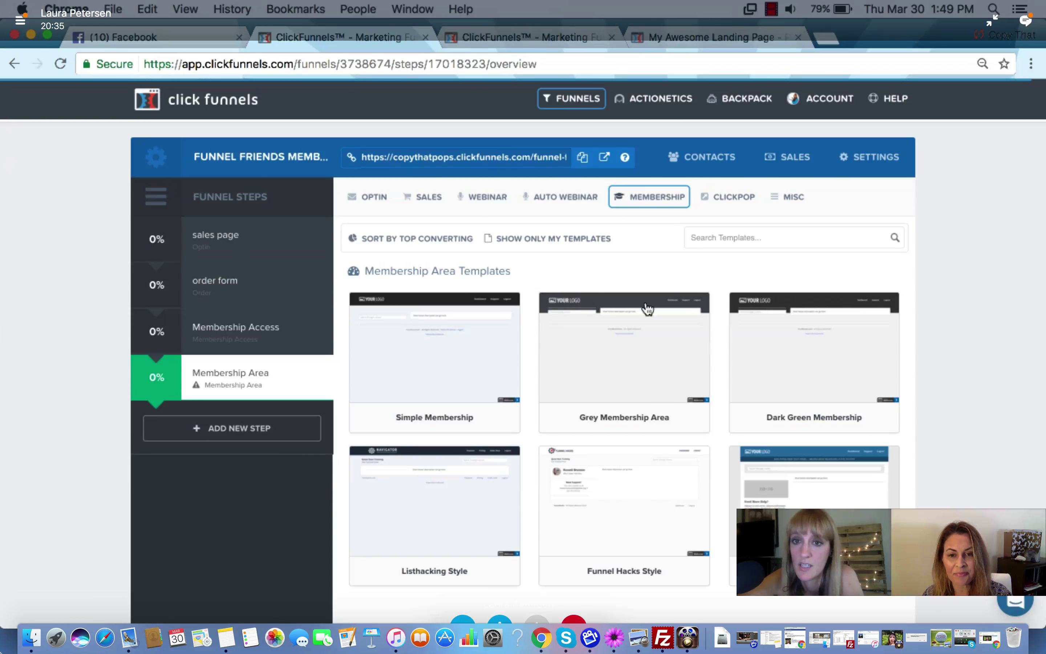
click(652, 198)
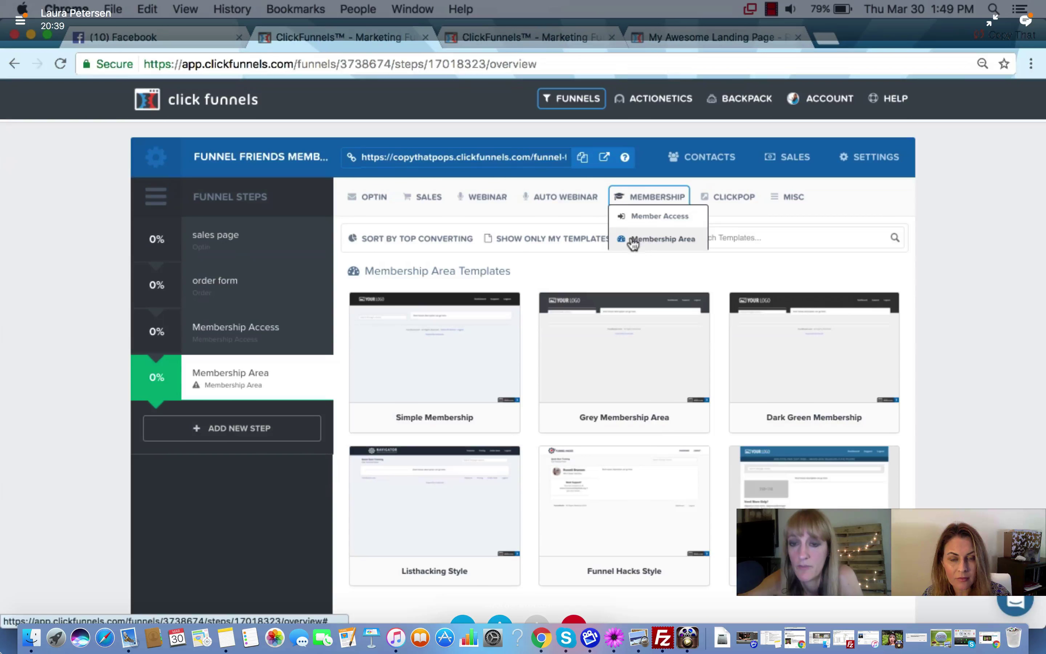
mouse_move(619, 312)
scroll(614, 320, down, 2)
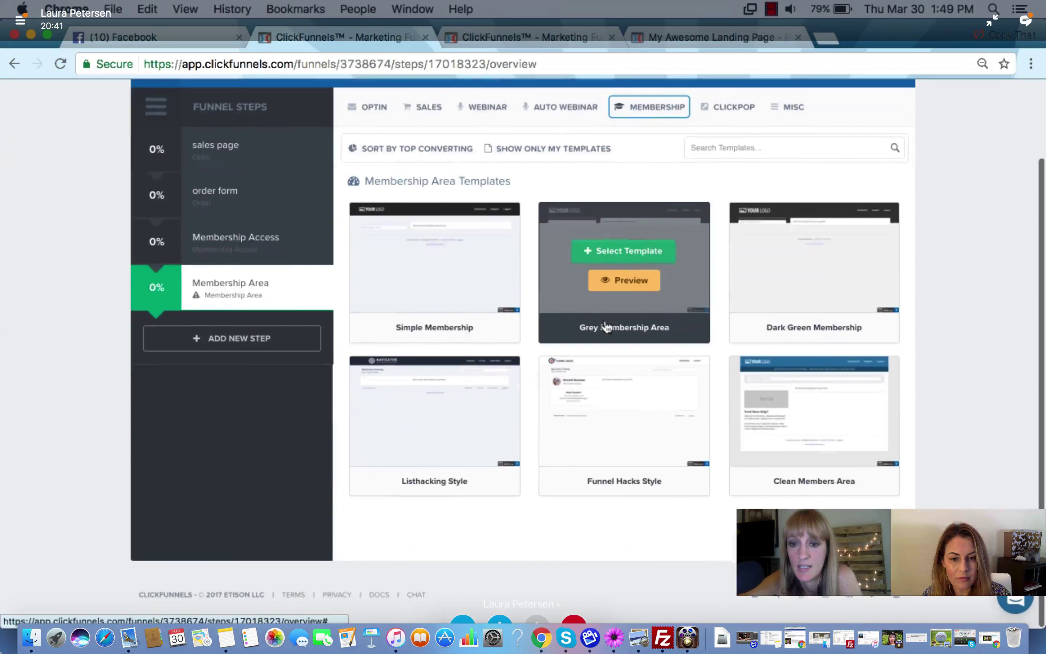
scroll(607, 327, up, 1)
scroll(653, 292, up, 1)
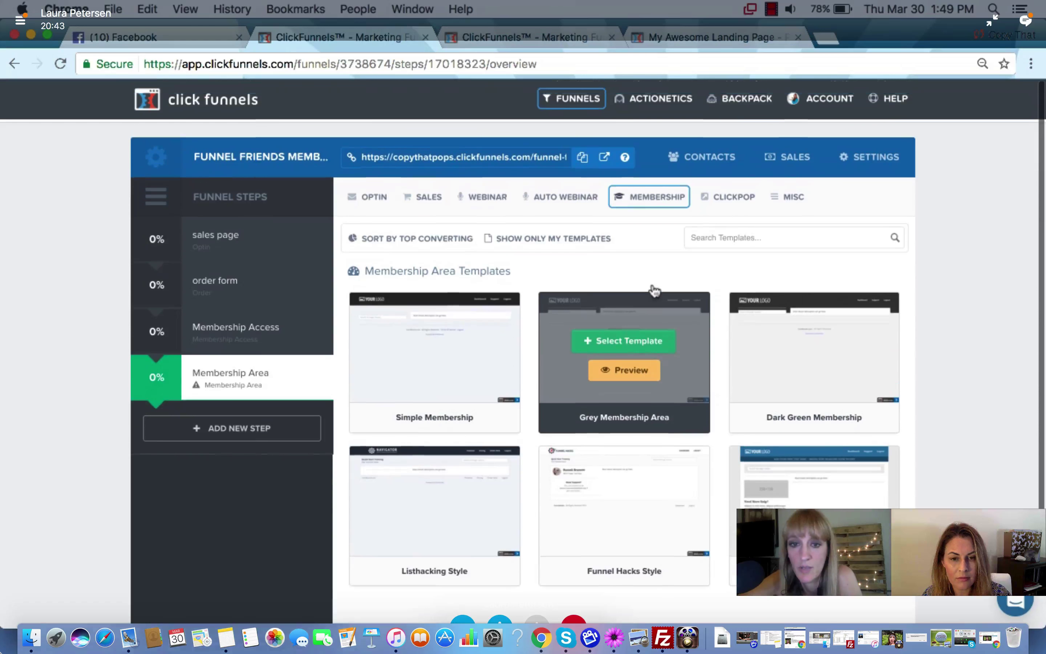
scroll(653, 292, down, 2)
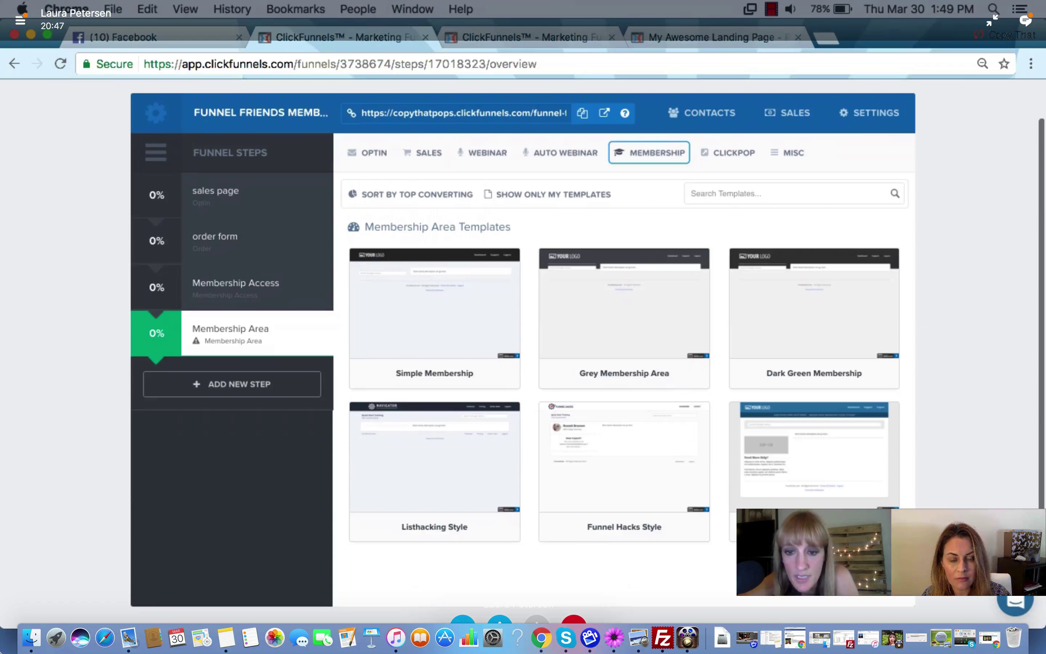
mouse_move(672, 512)
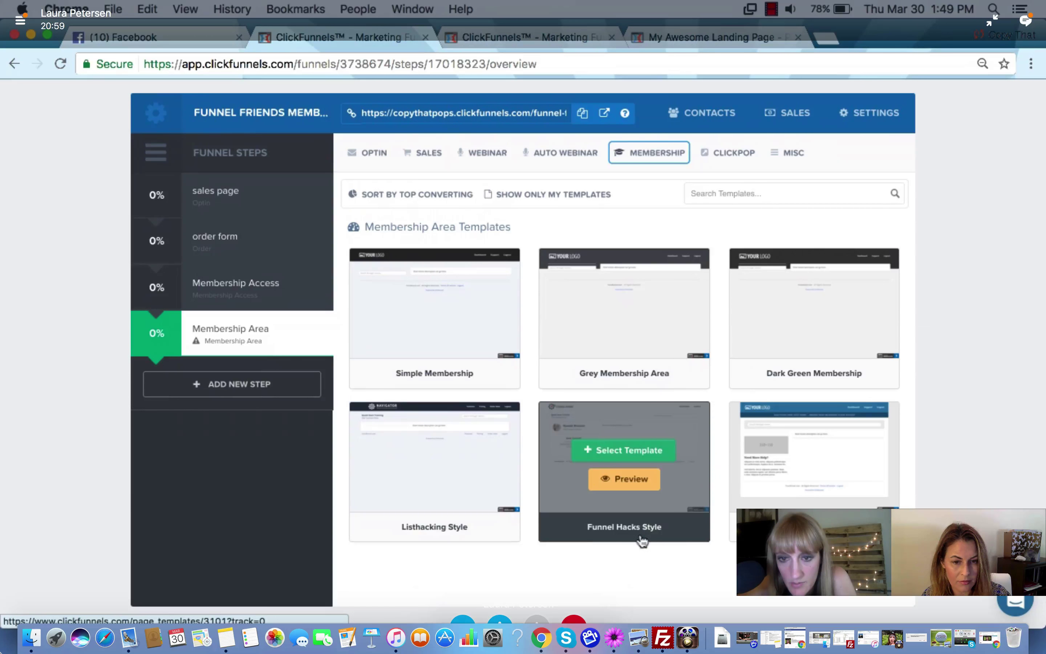
mouse_move(800, 534)
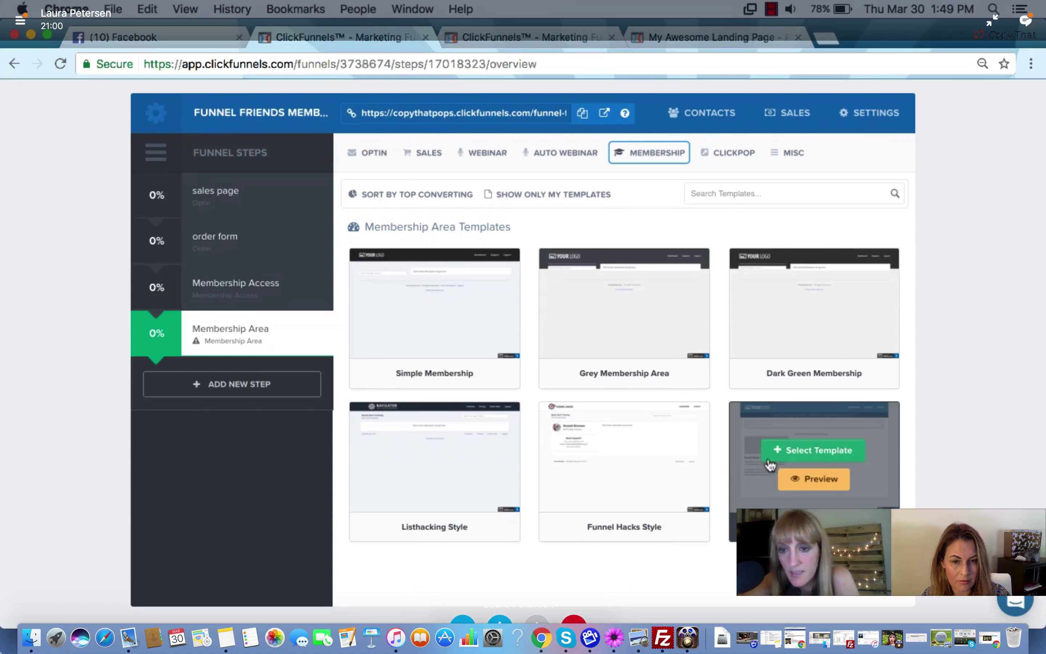
click(805, 454)
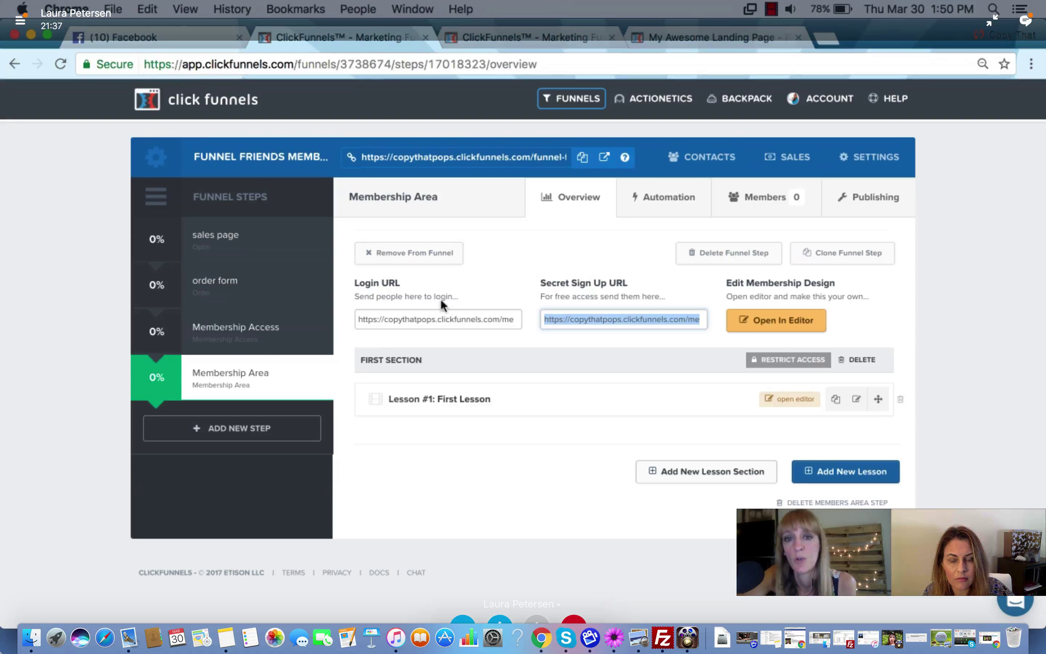
Check the Login and Secret Sign Up URLs, then open the membership design in the editor
click(392, 319)
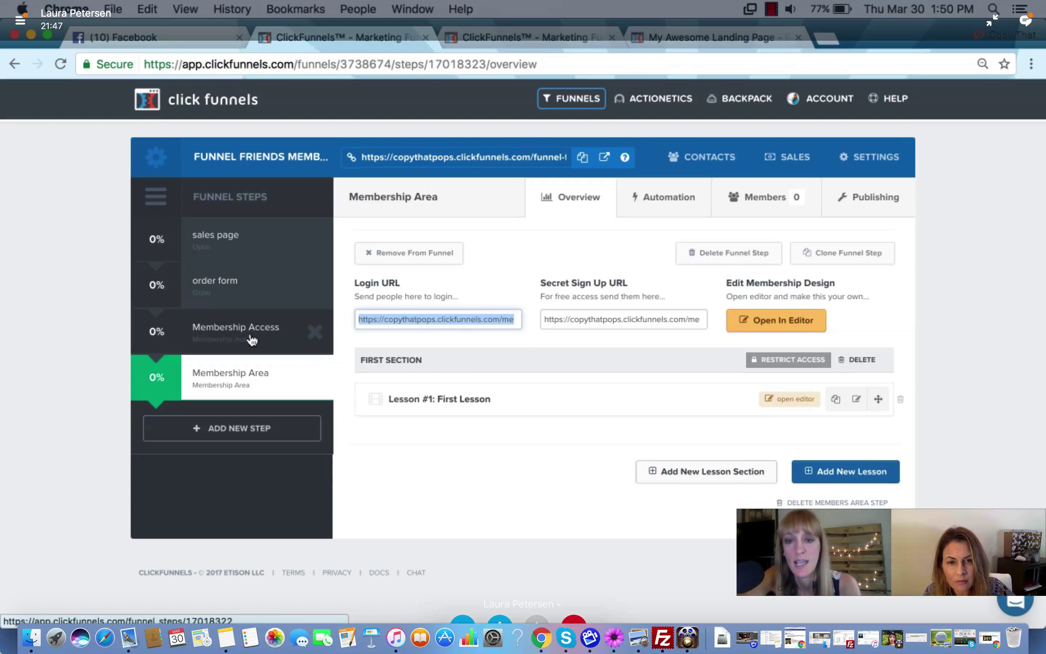
click(600, 320)
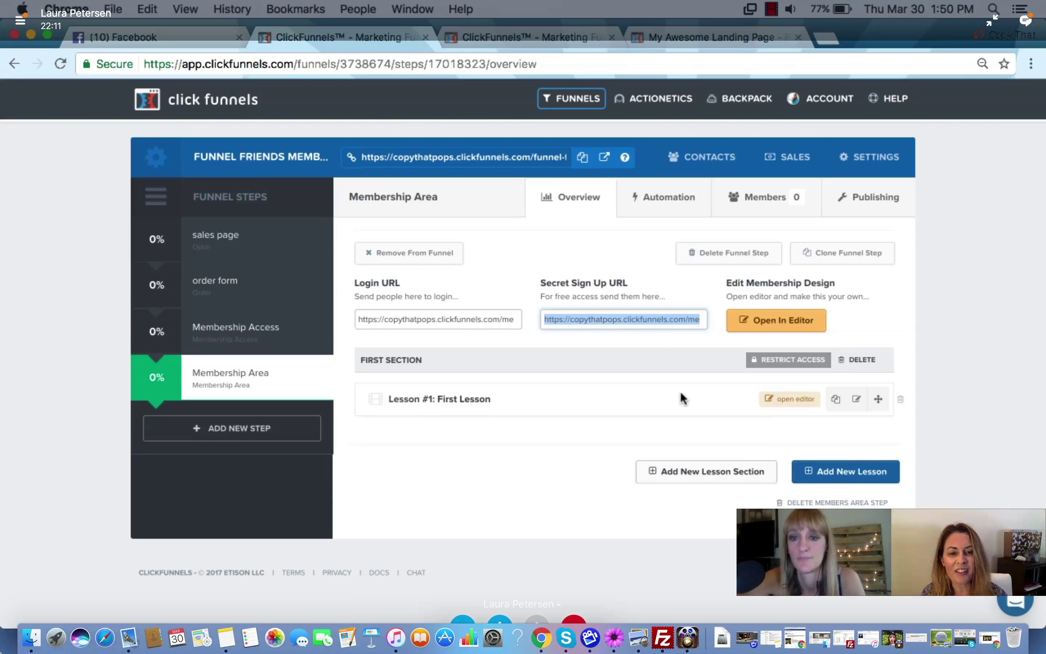
scroll(681, 393, down, 1)
scroll(687, 396, up, 1)
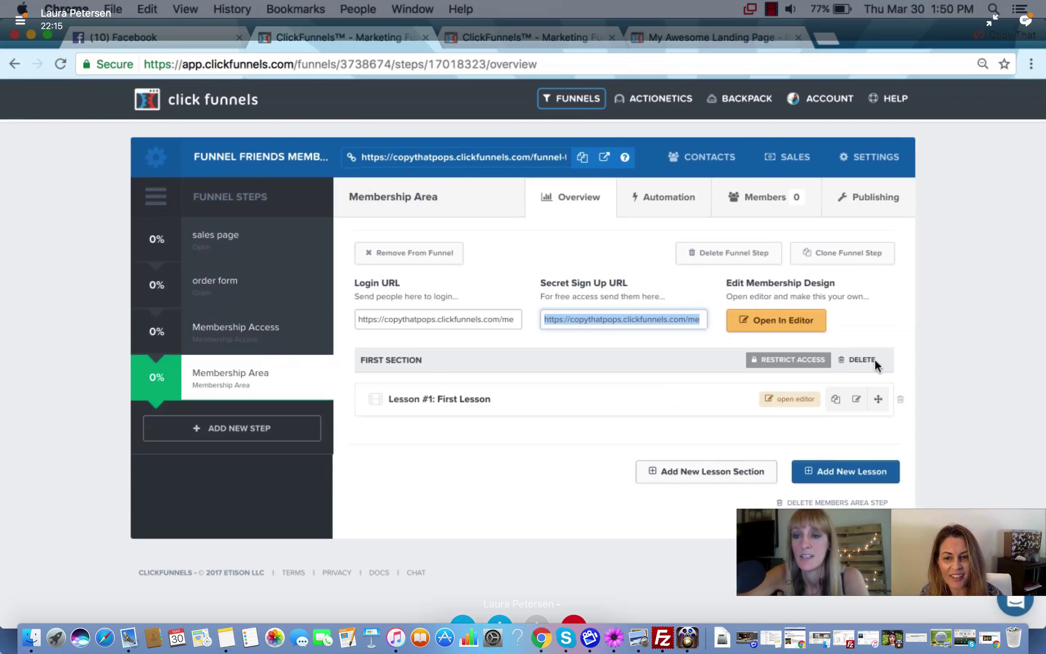
click(941, 303)
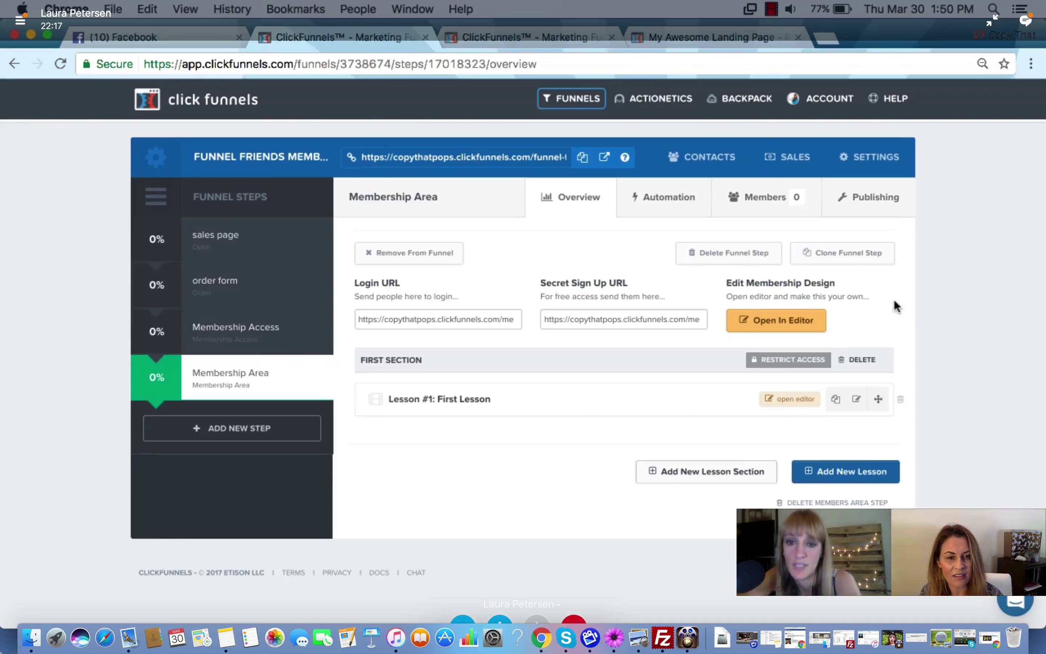
click(771, 327)
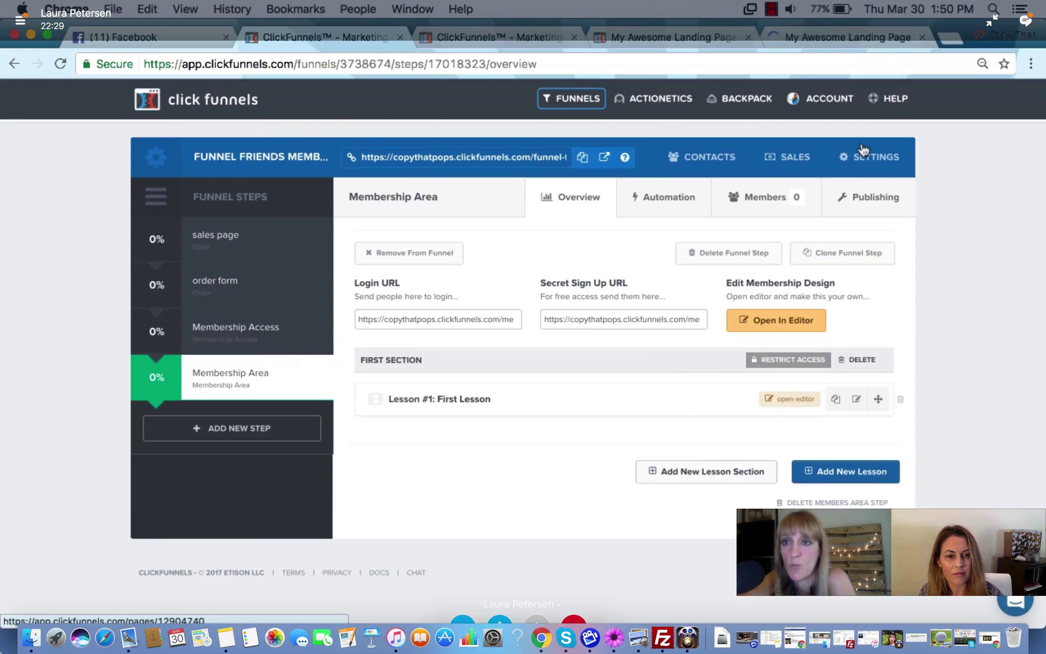
In the new editor tab, open the Membership Search box settings on the template
click(844, 35)
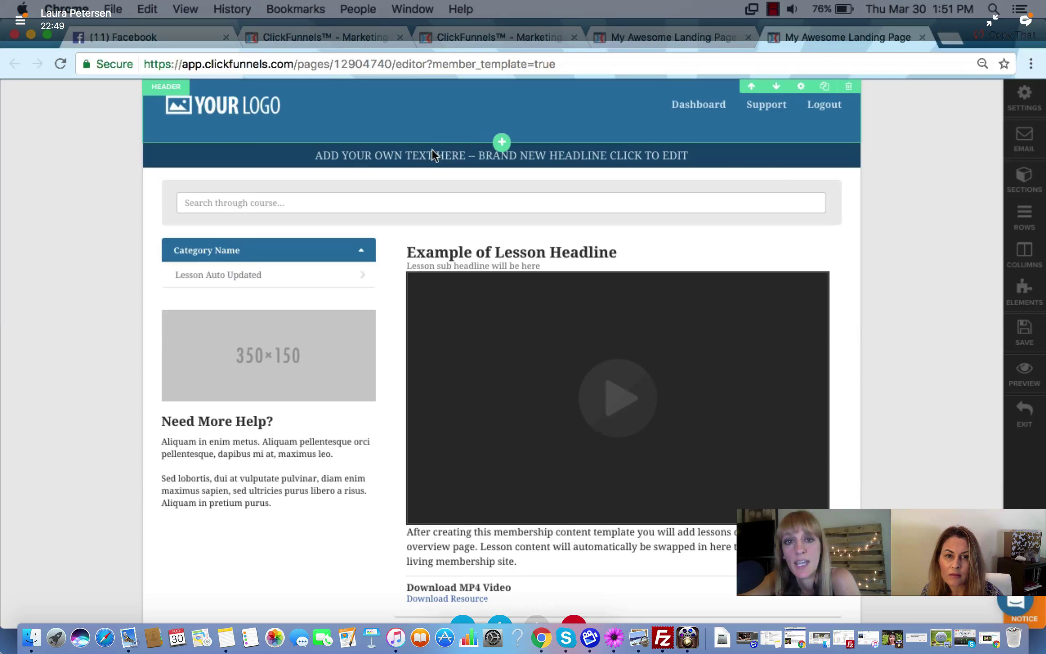
click(492, 158)
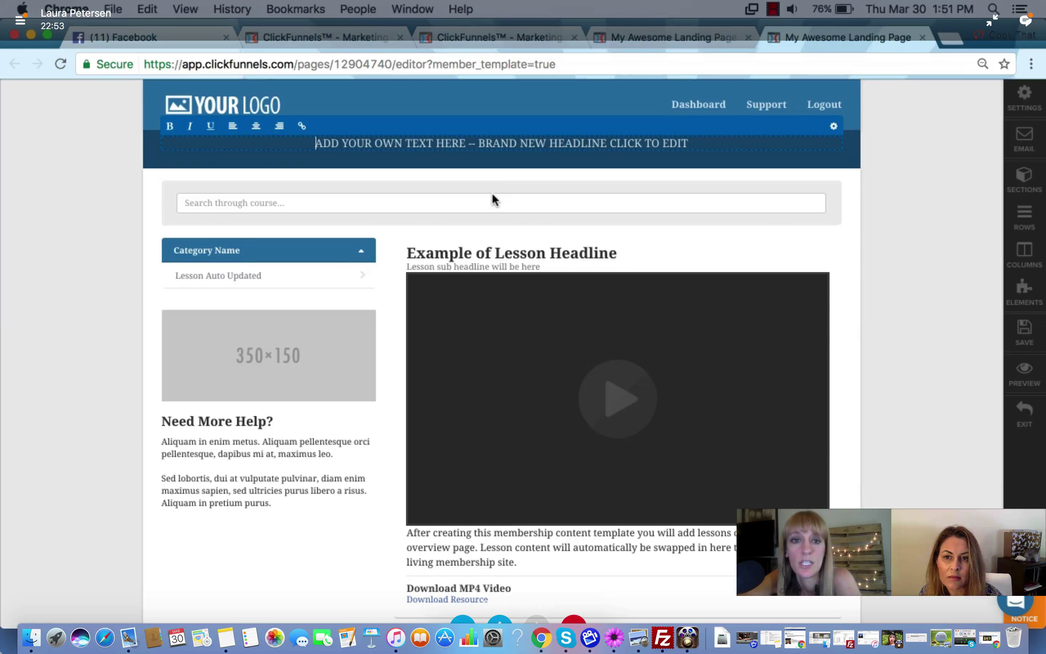
click(430, 209)
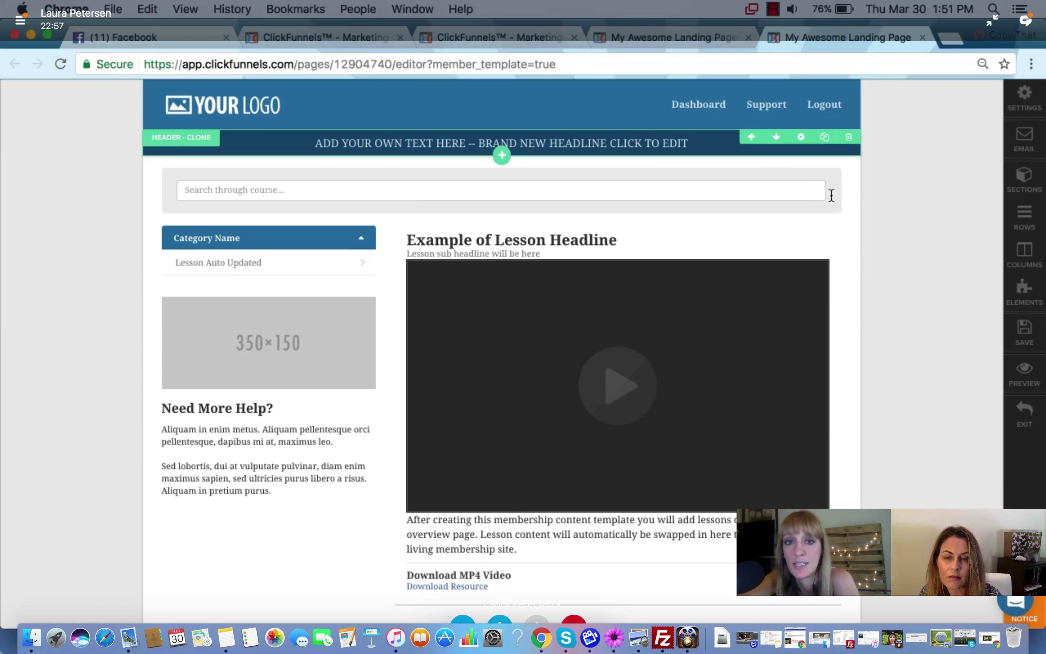
click(824, 204)
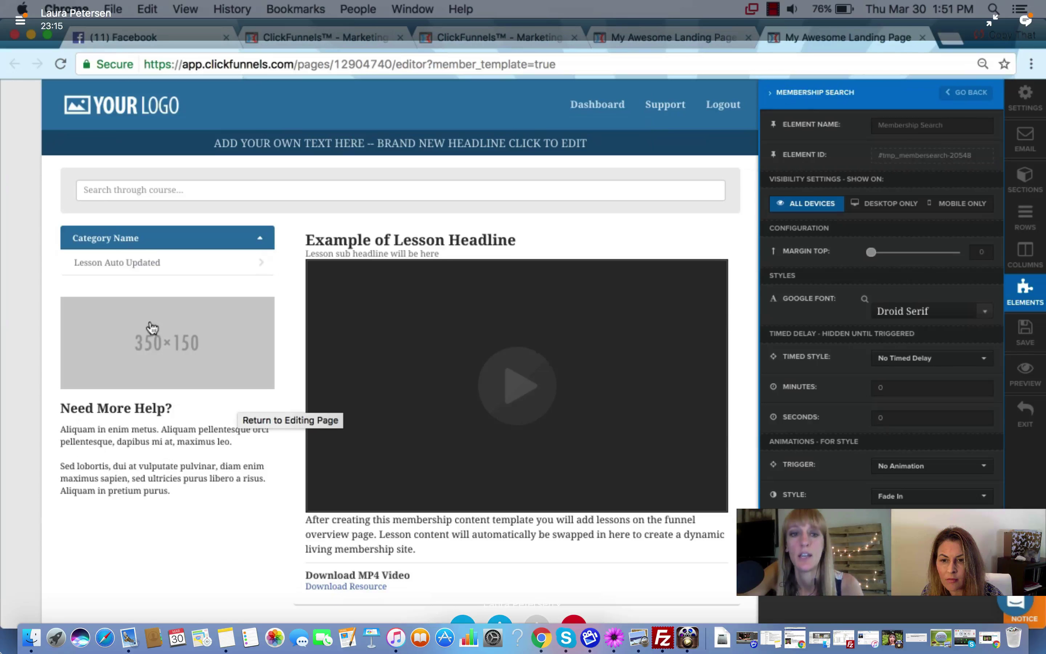
Close the Membership Search settings and cancel the element chooser without adding anything
click(244, 420)
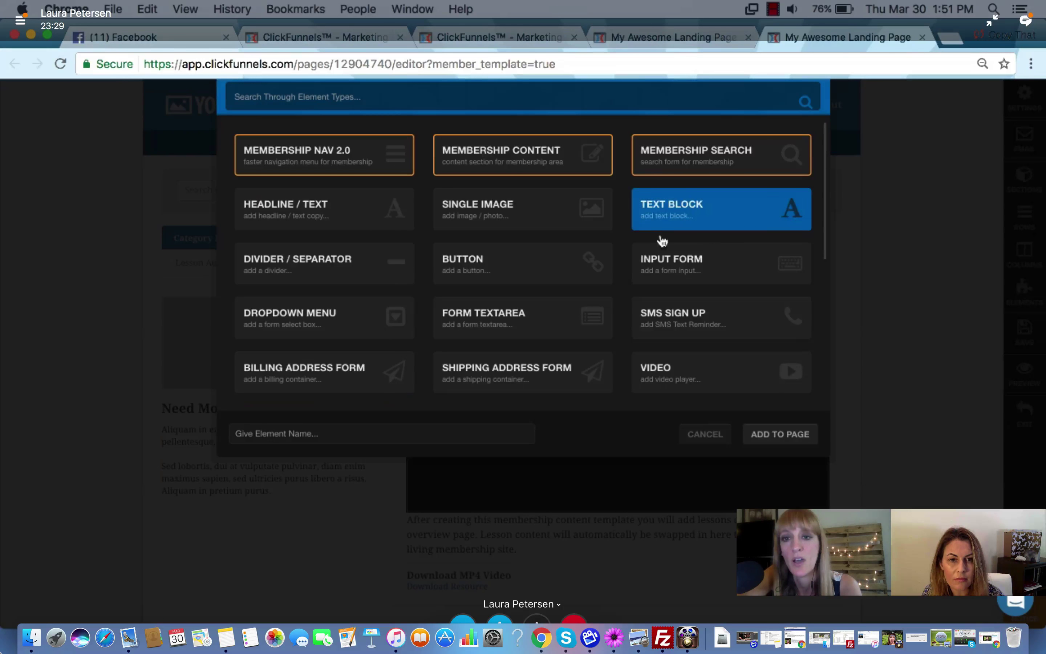
scroll(648, 259, down, 5)
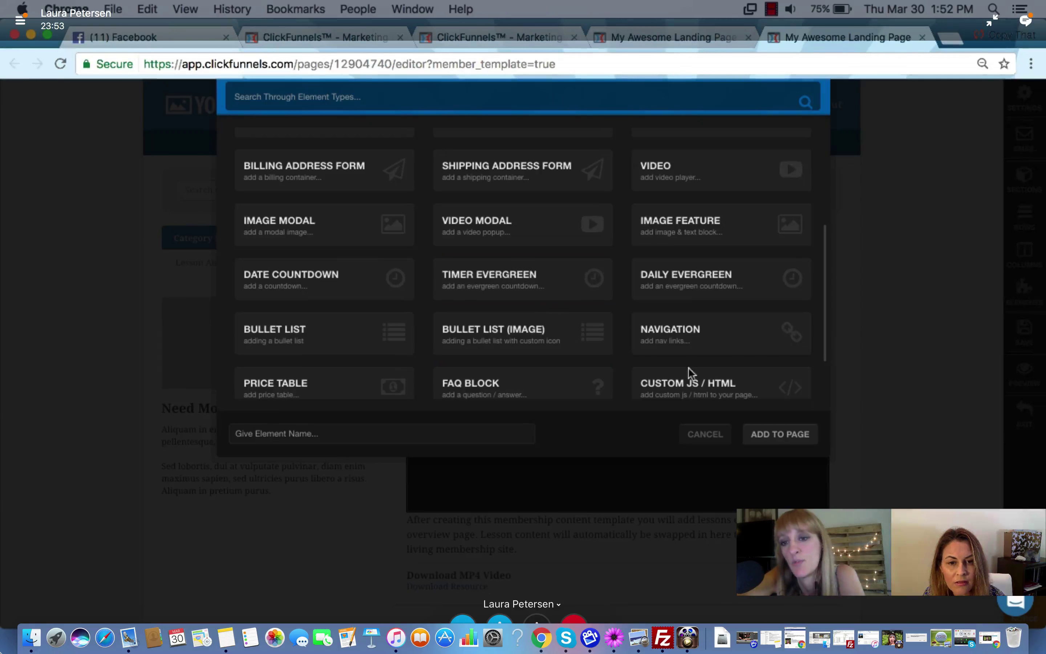
click(704, 434)
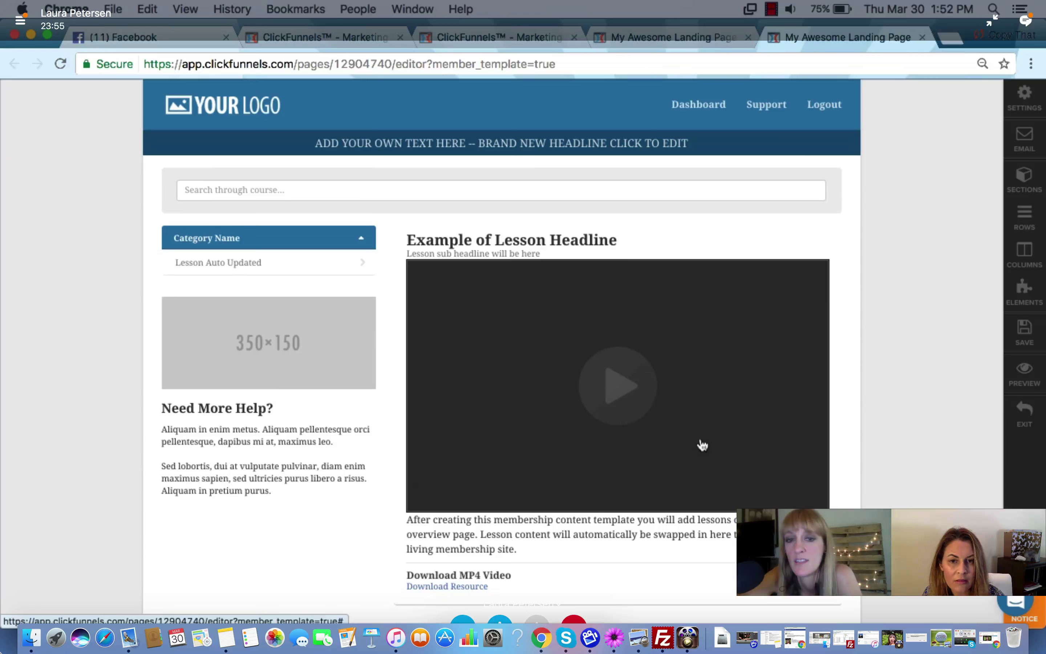
scroll(362, 451, down, 3)
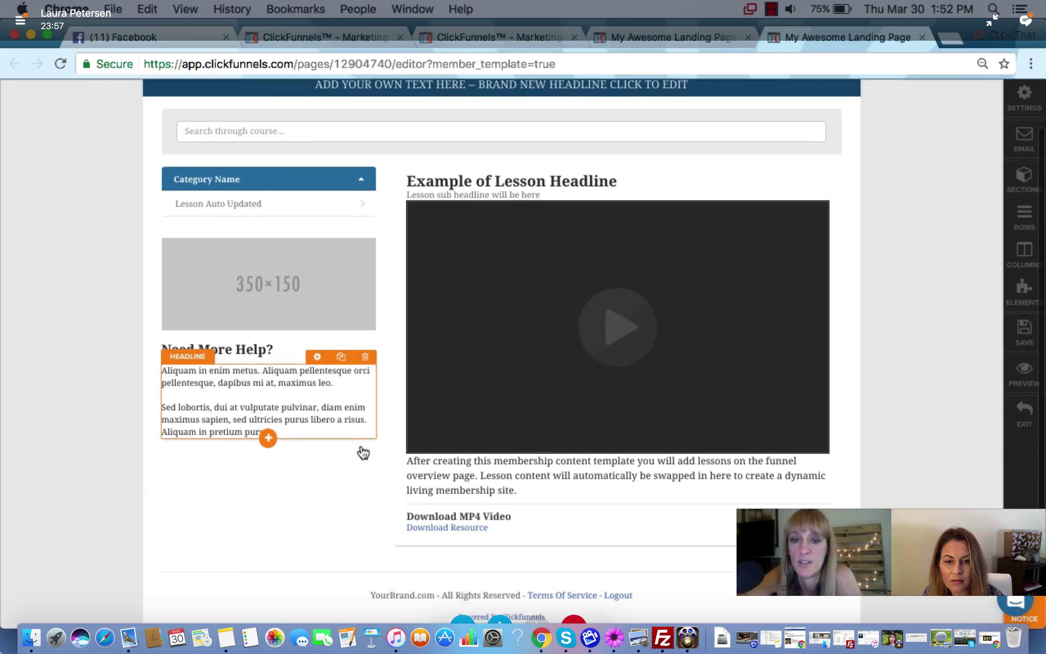
scroll(362, 451, down, 1)
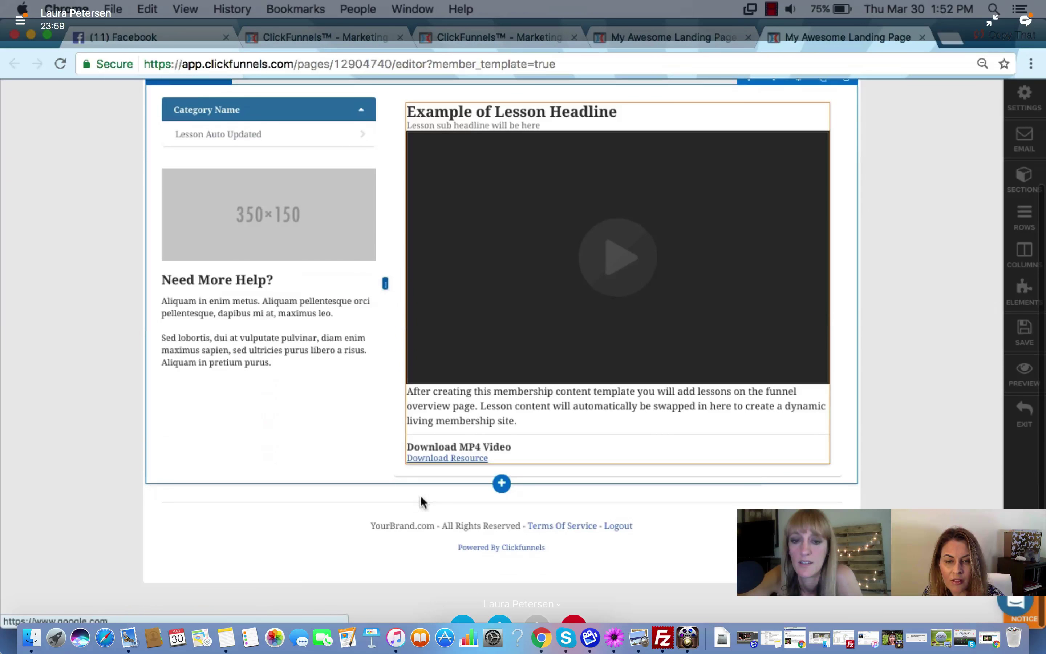
click(511, 527)
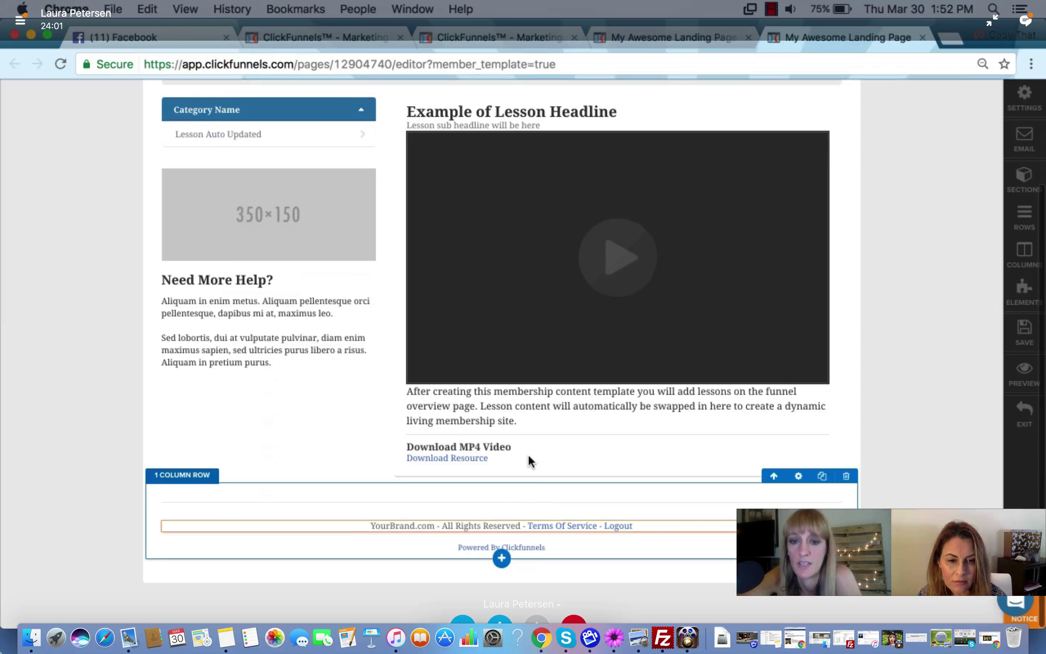
scroll(527, 454, up, 4)
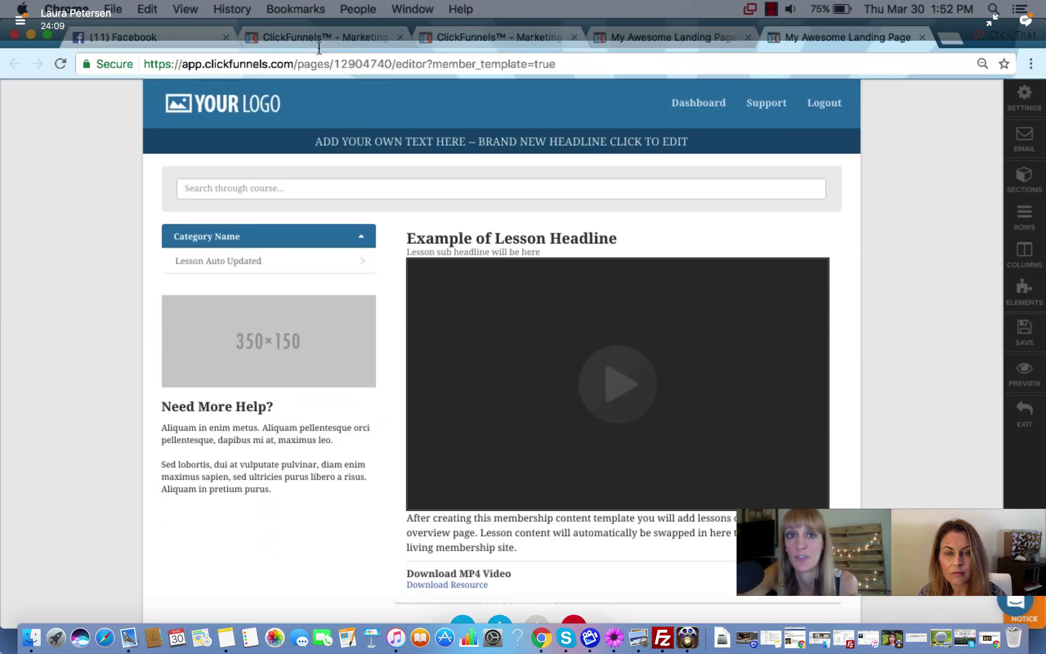
On the Membership Area overview, create a lesson section named 'Section 2' and begin a new lesson
click(316, 39)
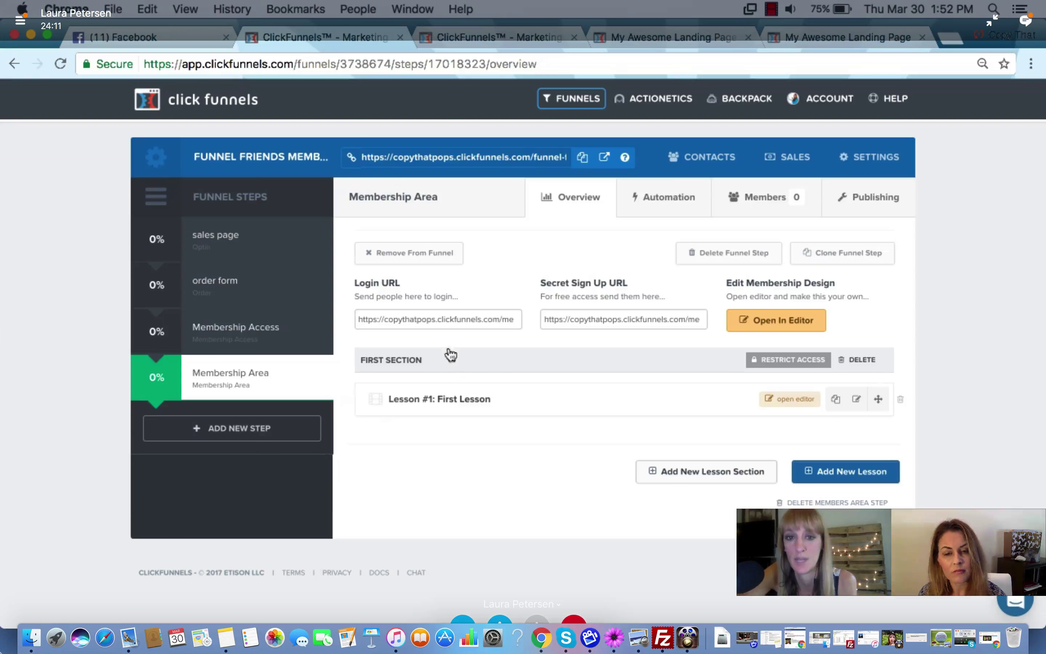
click(694, 471)
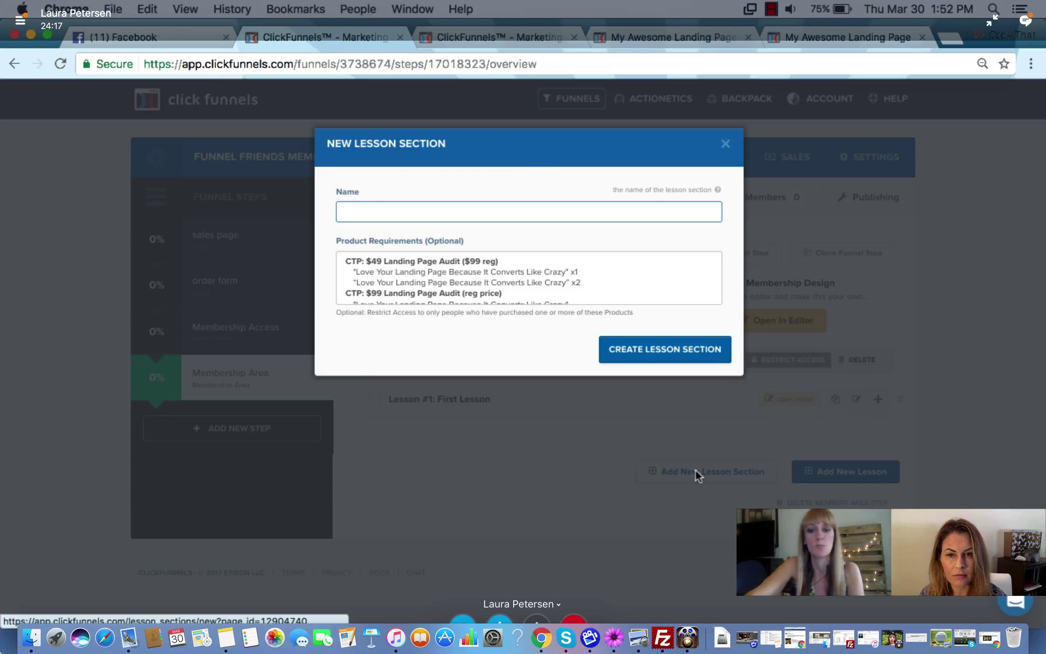
text(SEc)
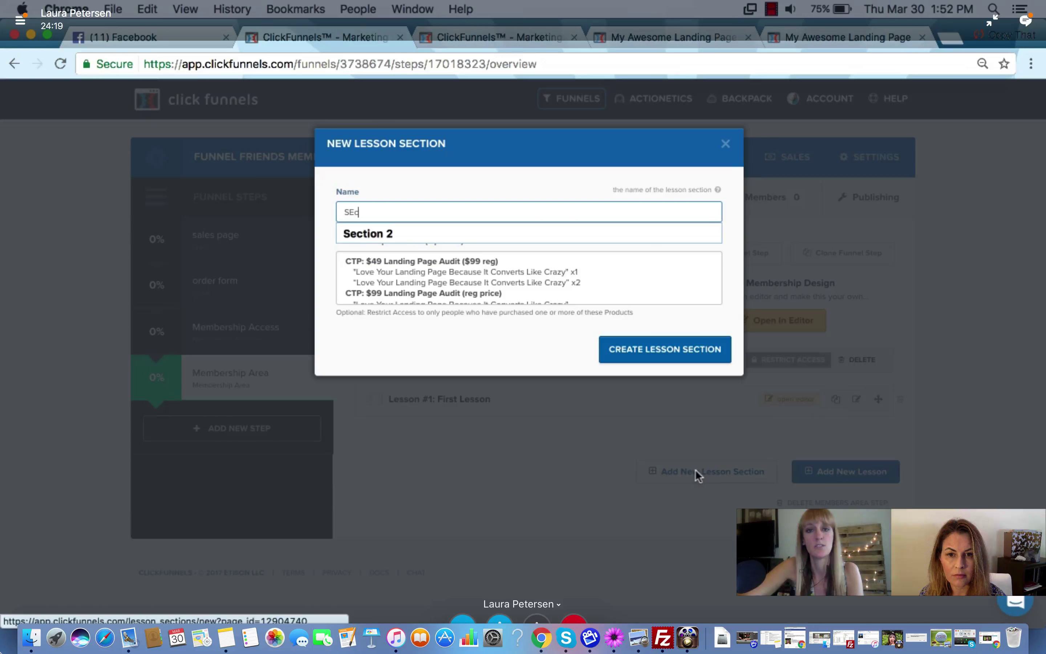
click(430, 226)
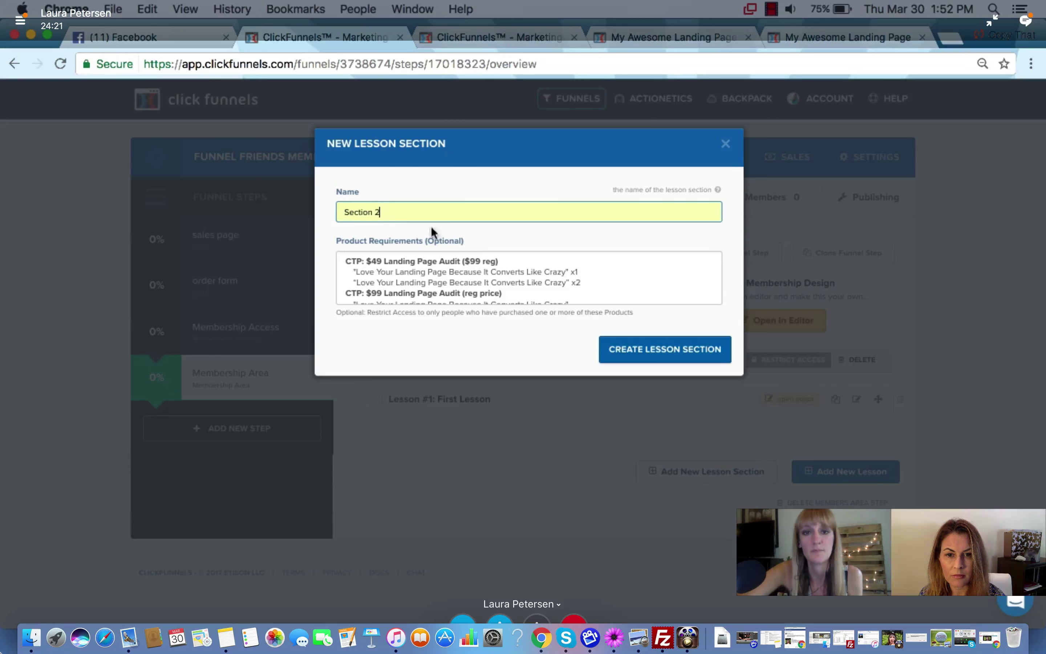
click(641, 346)
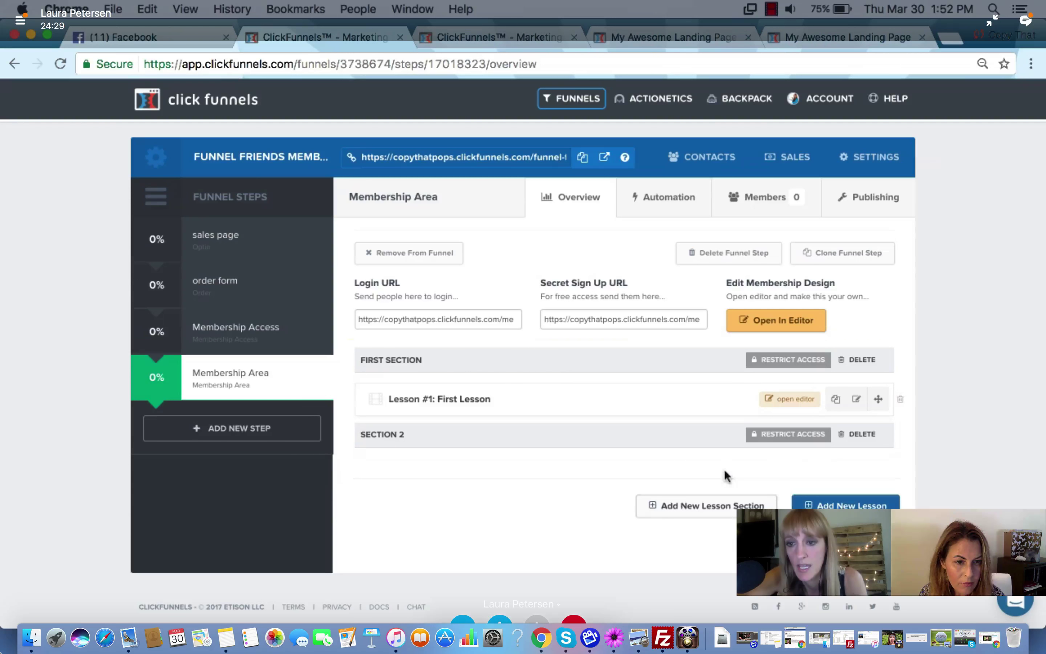
click(823, 504)
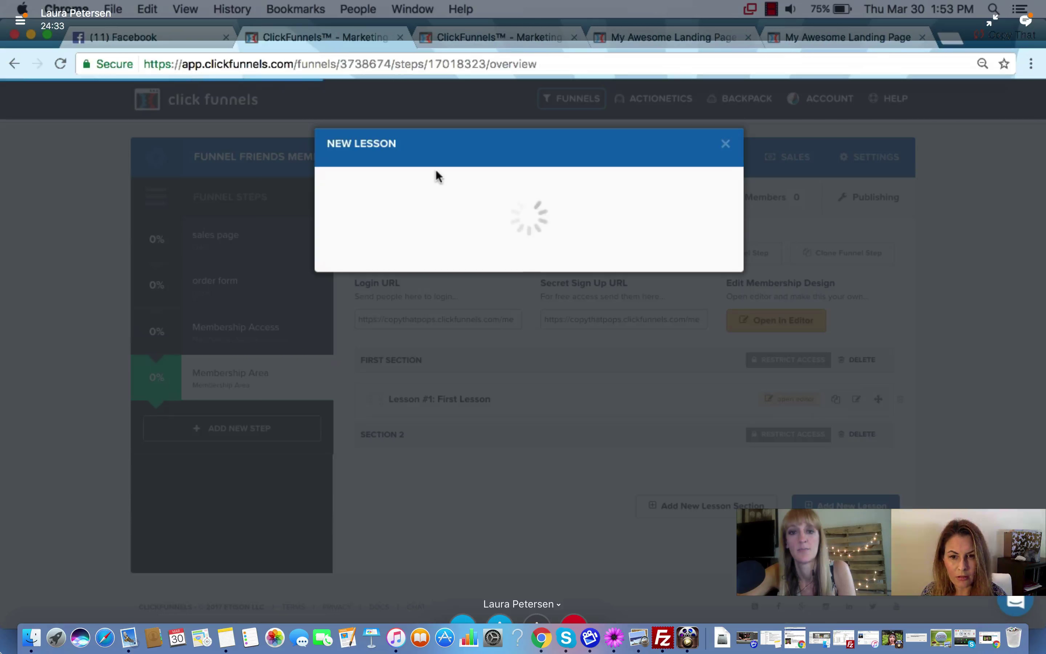
Create 'Lesson #1' in Section 2 using the Video Lesson template, no drip delay, and open it for editing
click(415, 211)
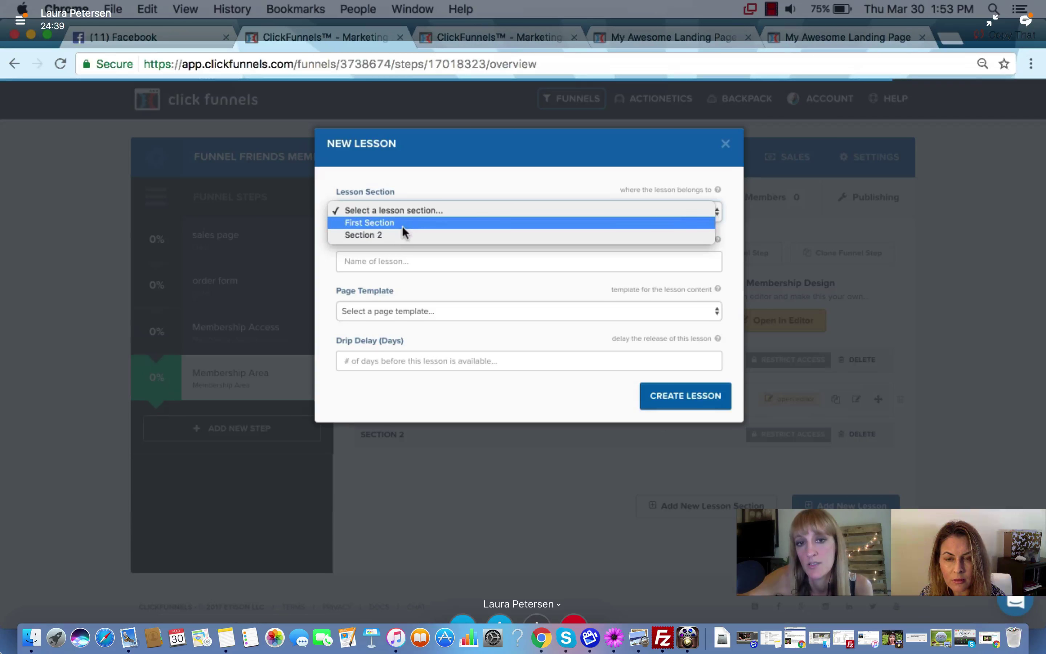
click(396, 235)
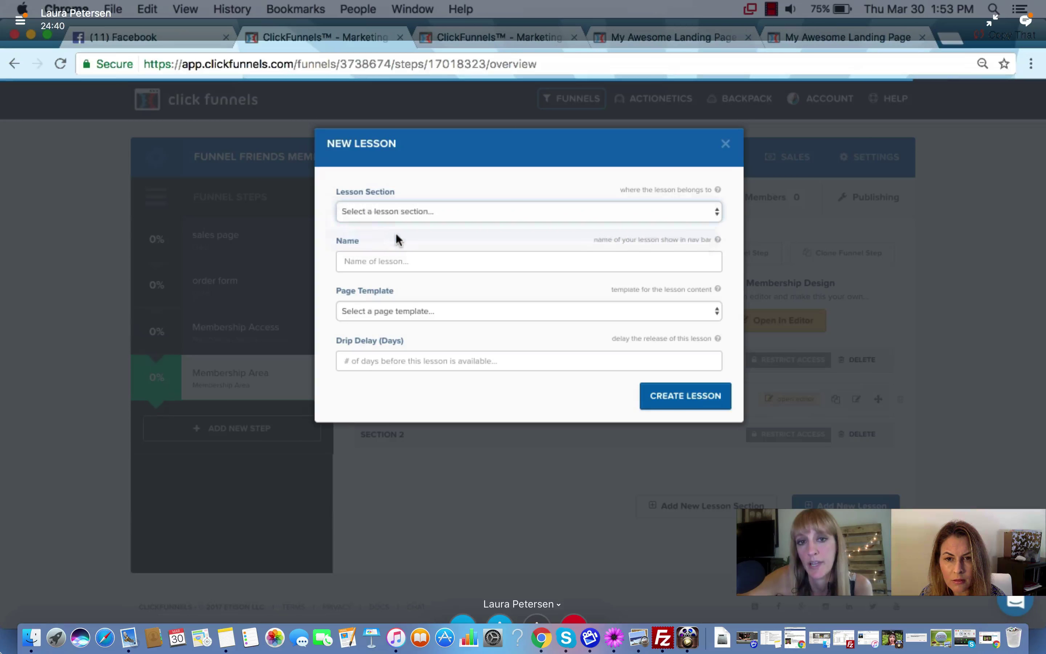
click(390, 258)
text(Le)
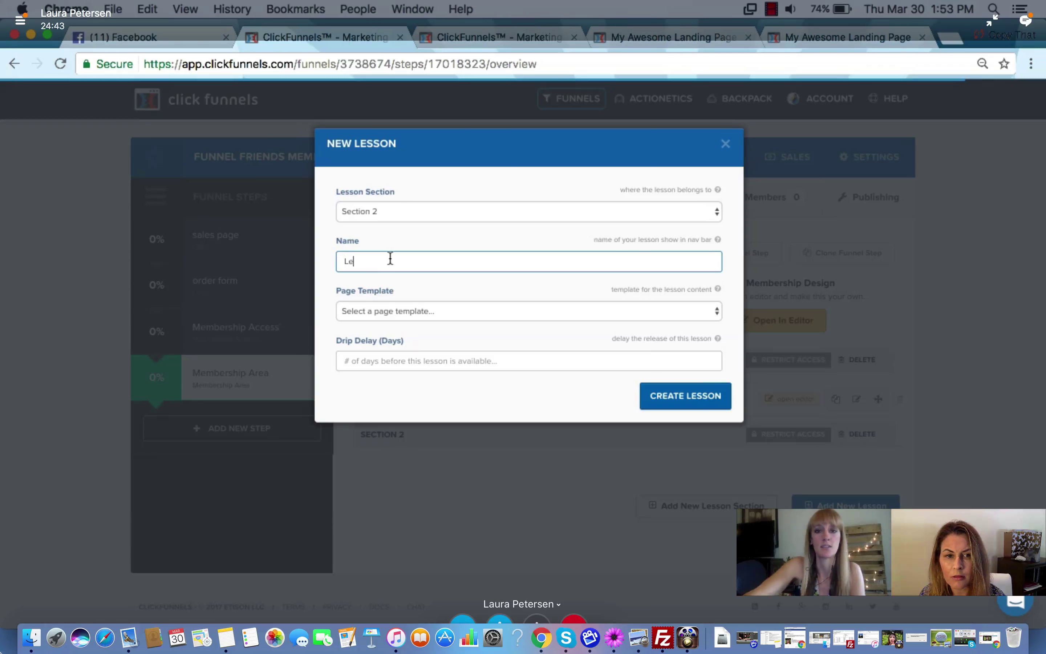
text(sson #)
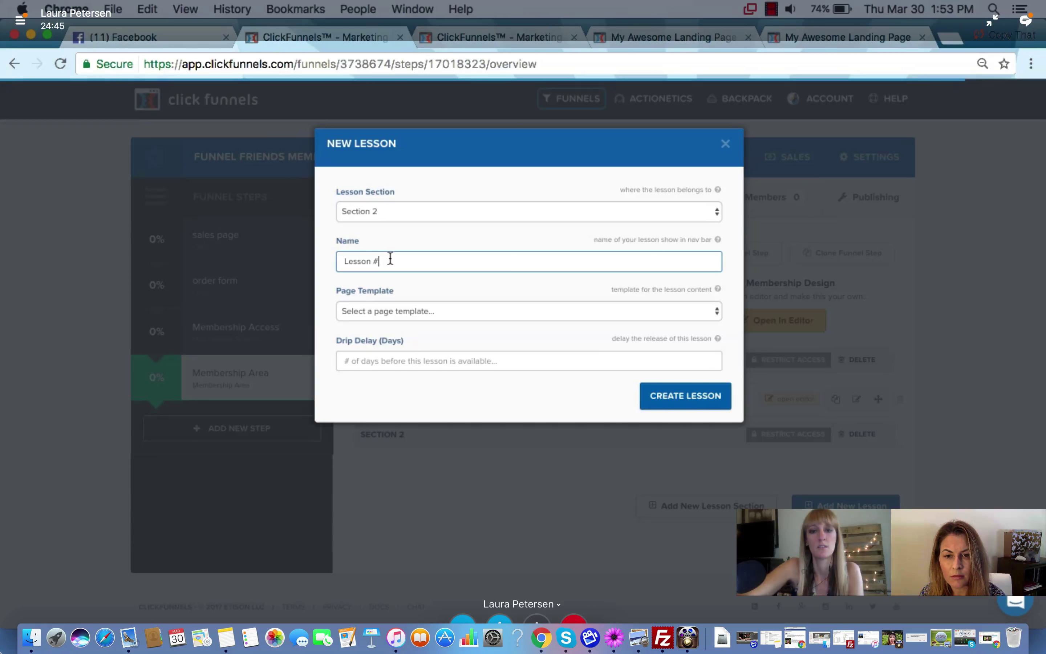
text(1)
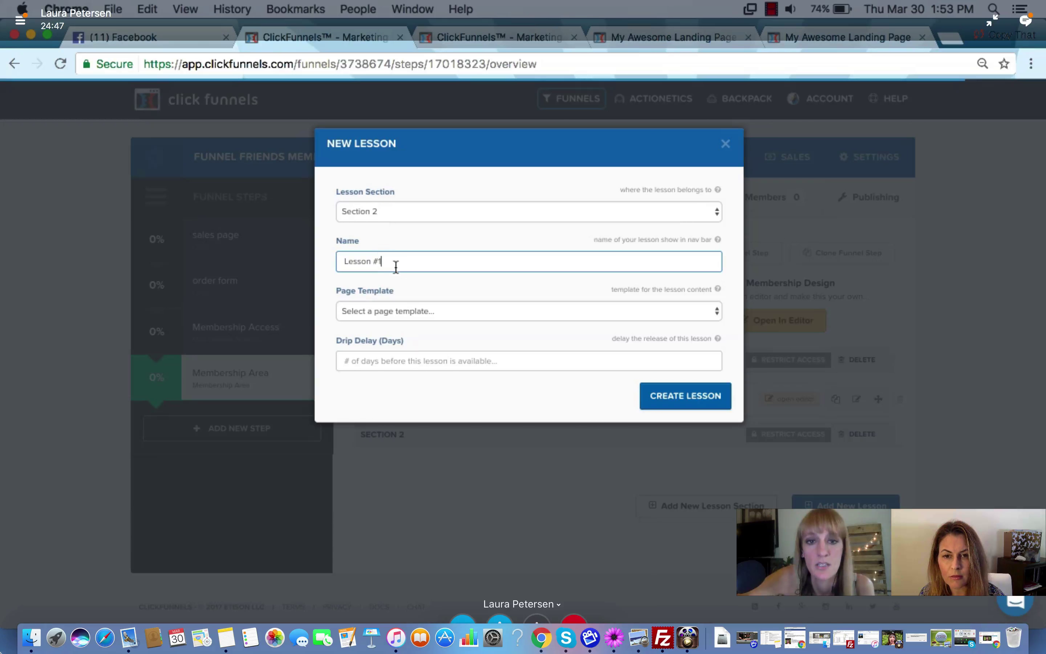
click(393, 308)
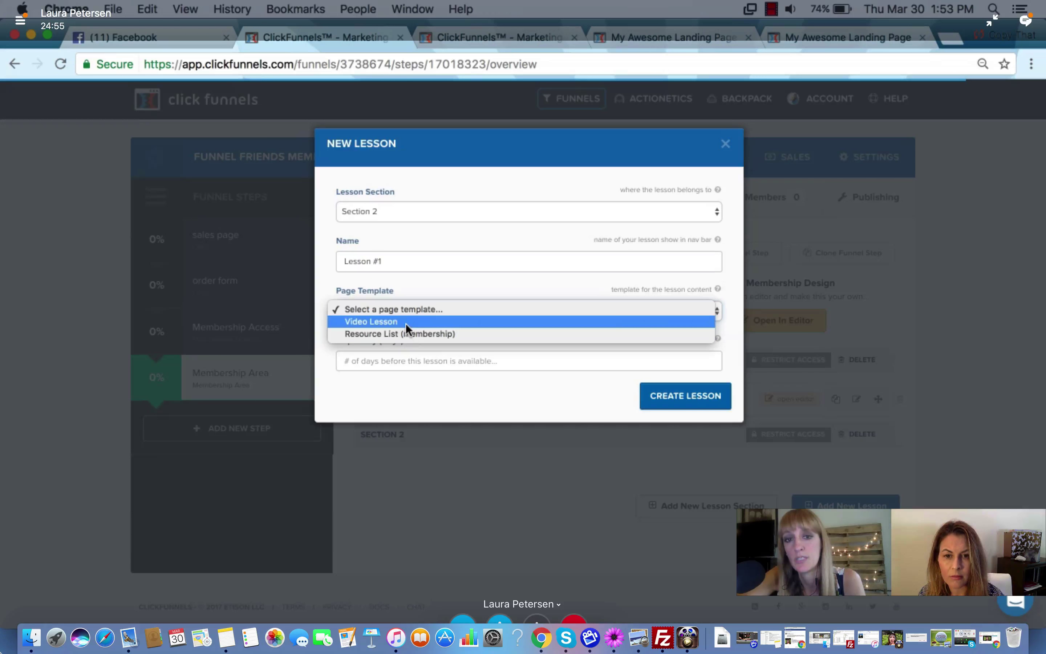
click(406, 322)
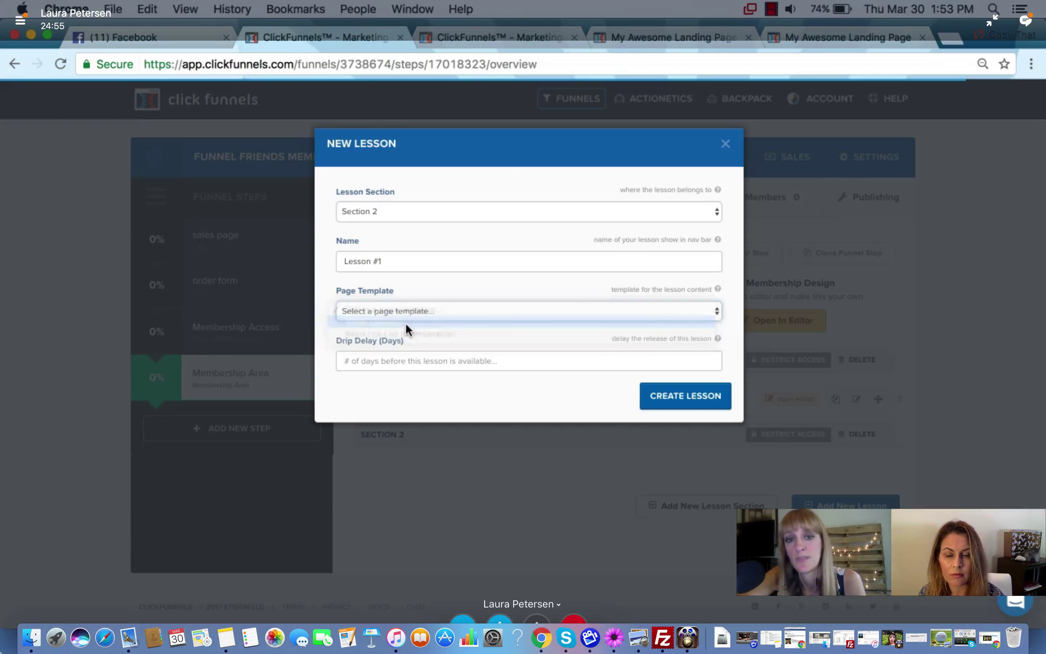
click(395, 360)
click(399, 378)
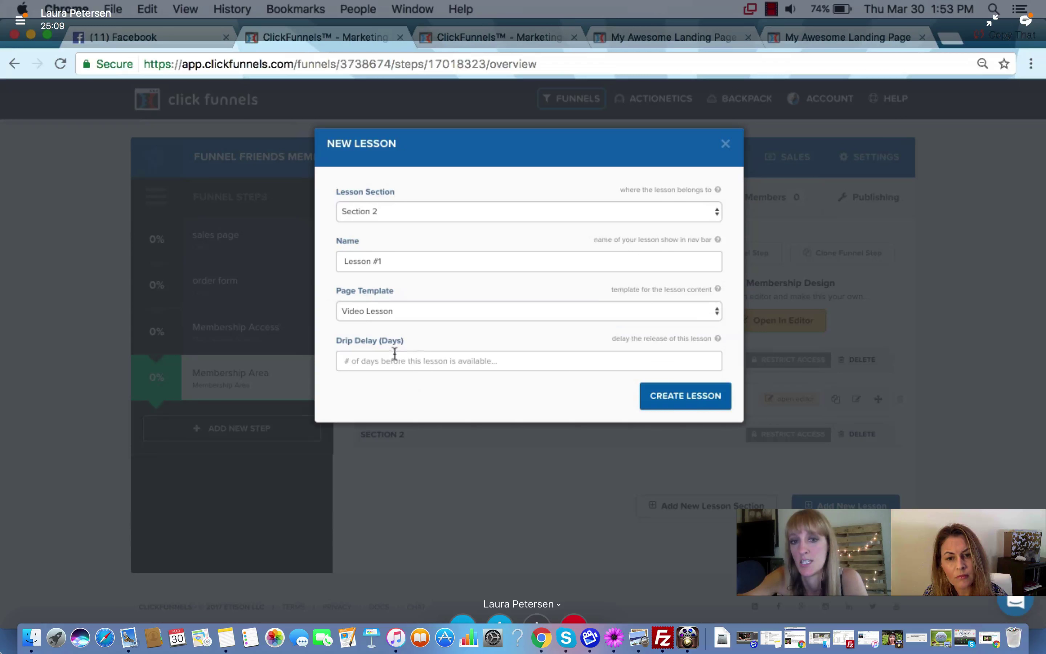
click(688, 402)
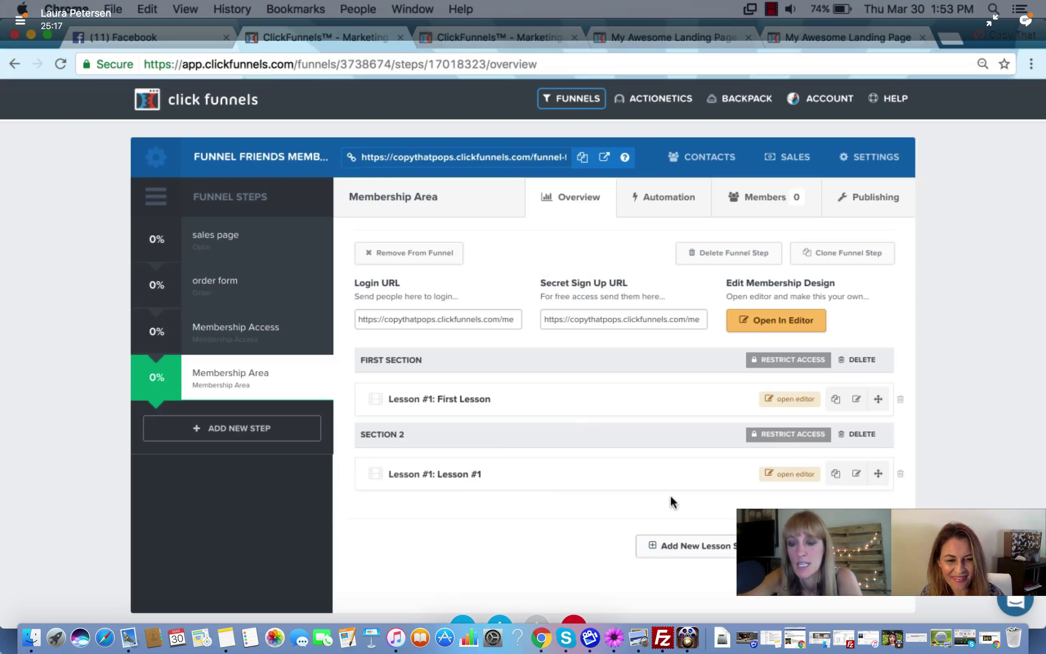
click(785, 478)
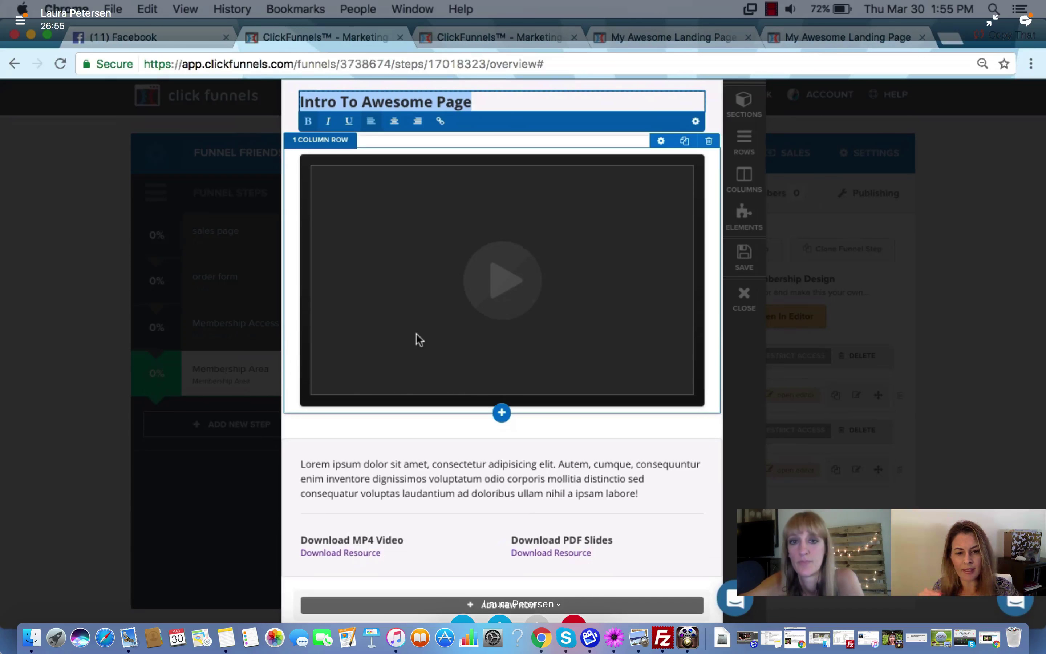
Switch to the 'My Awesome Landing Page' tab showing the membership template editor
click(797, 44)
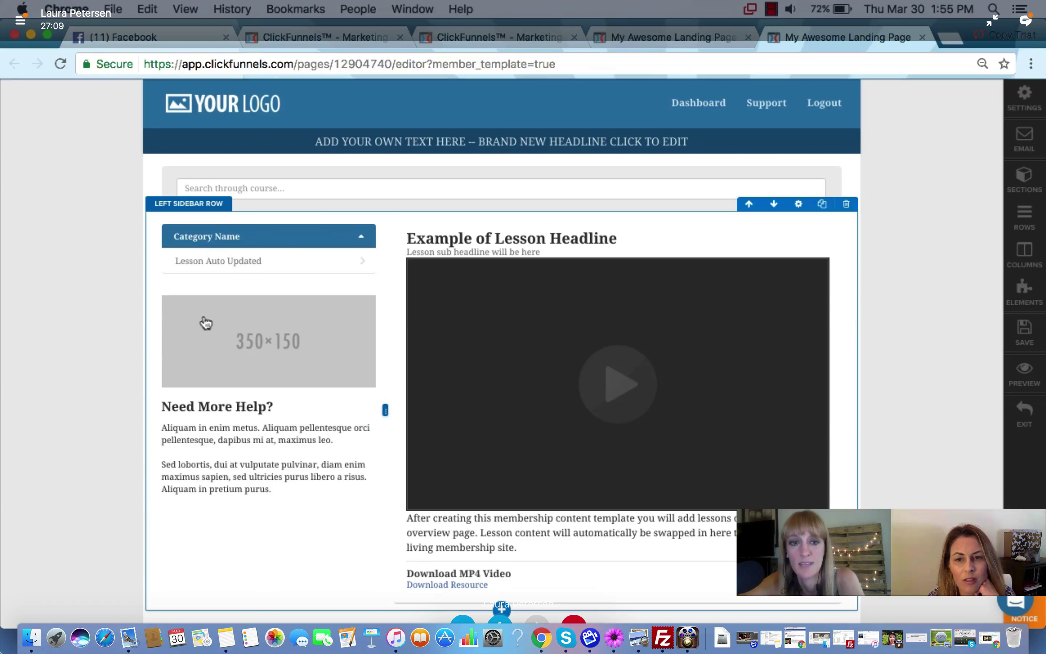
Go back to the lesson editor tab, close it, and choose Stay in the leave-site dialog
click(525, 32)
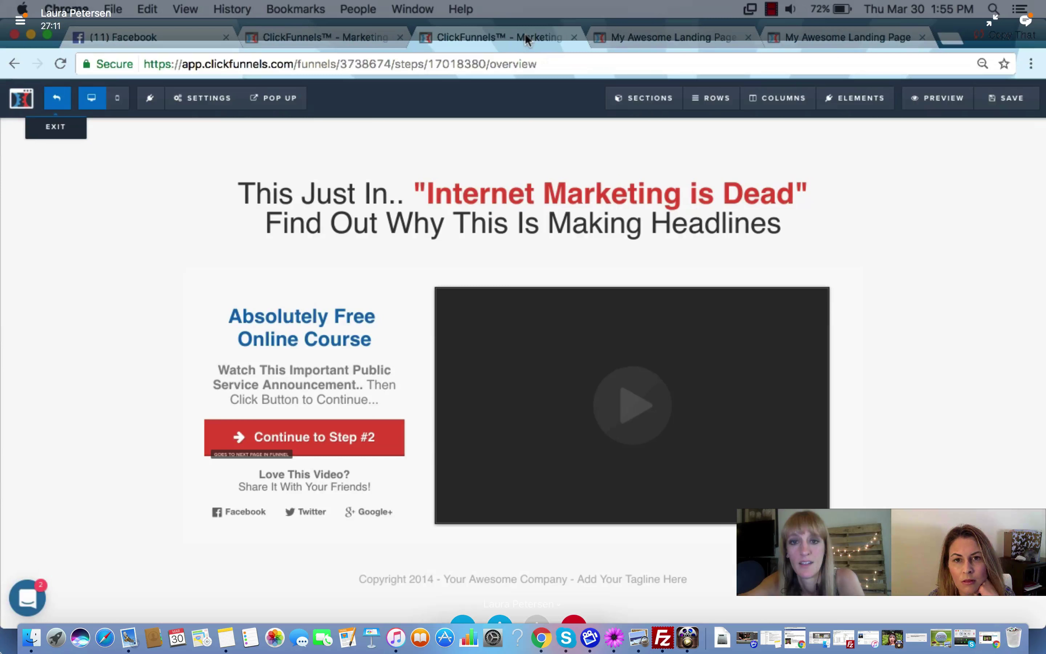
click(337, 36)
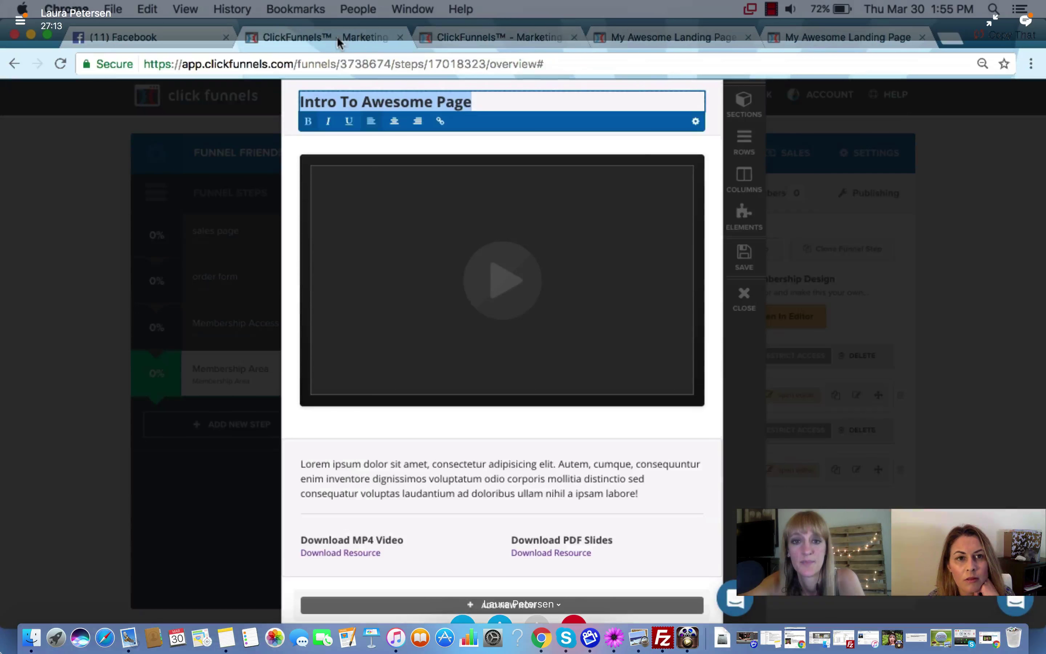
click(744, 298)
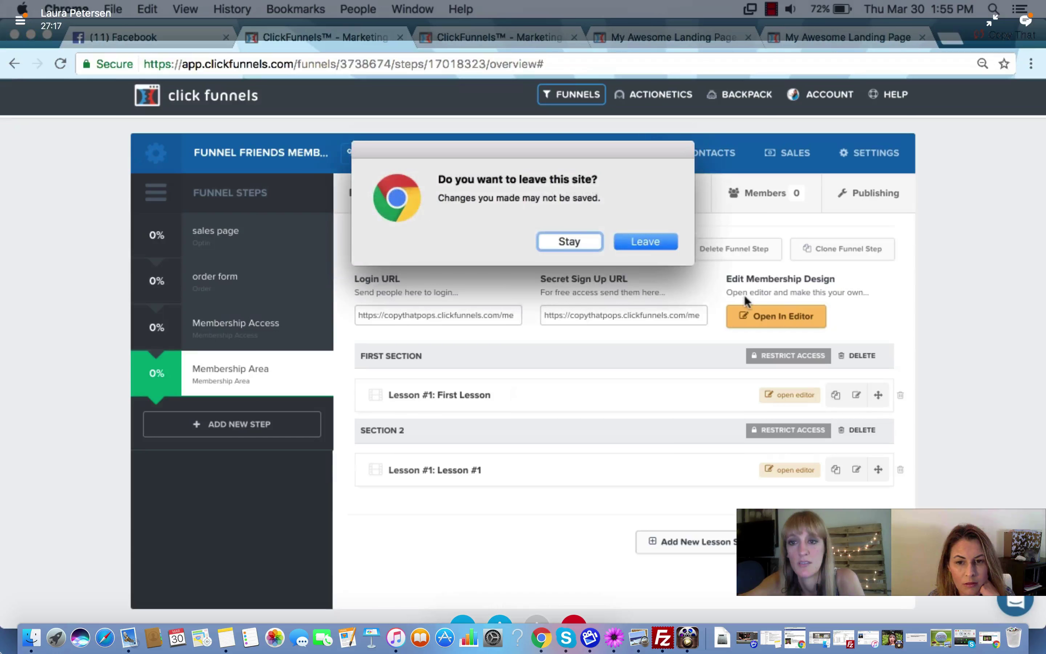
click(594, 241)
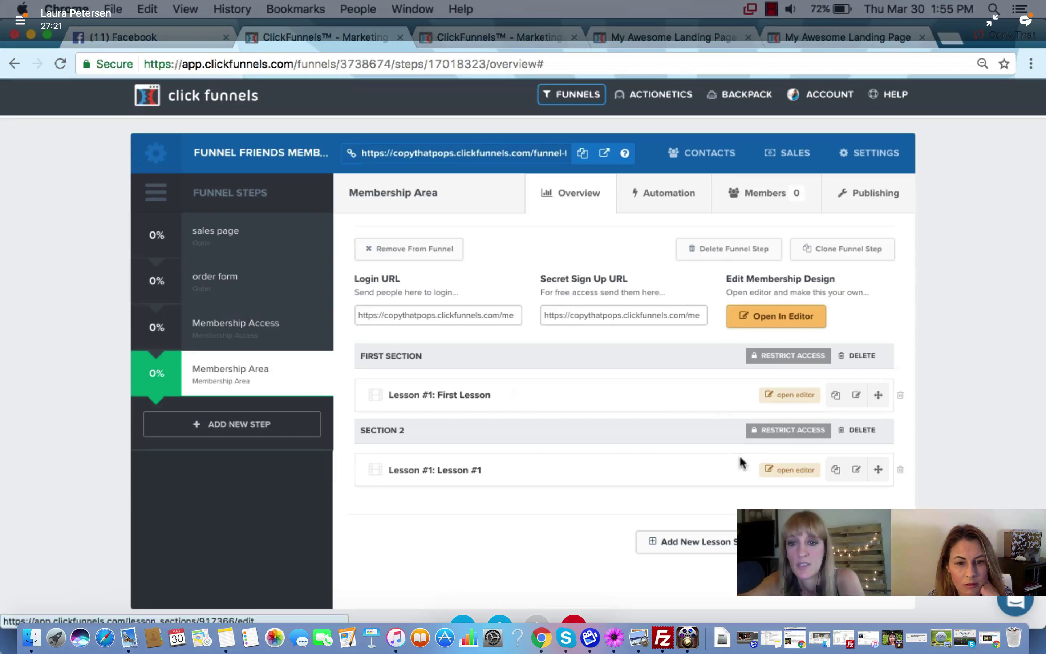
Require the 'Love Your Landing Page…' x1 product for First Section and update the section
click(775, 361)
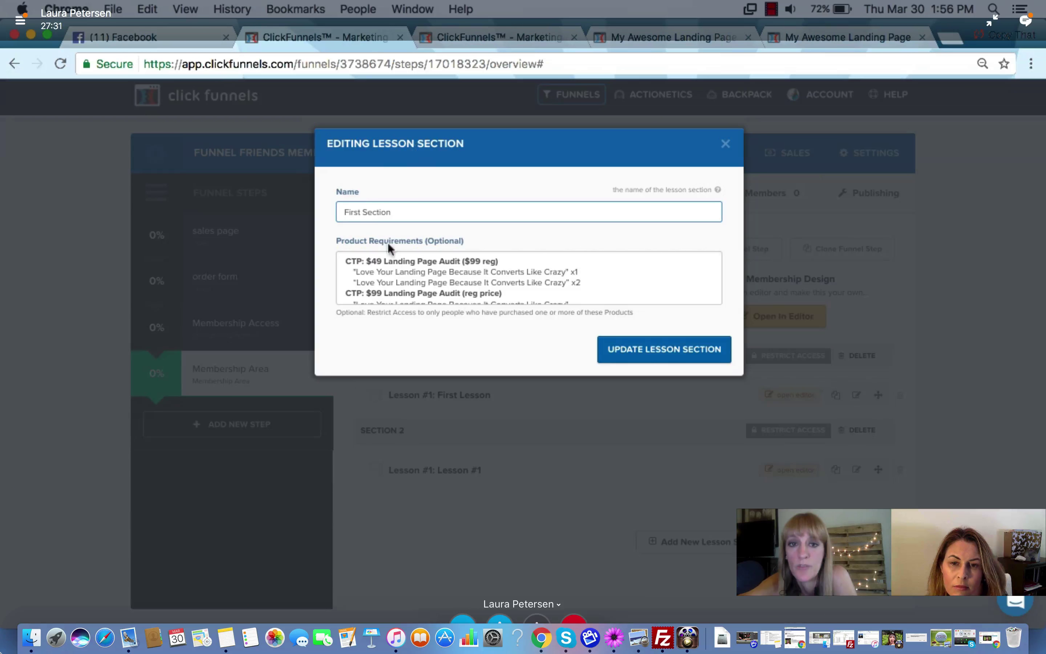
scroll(393, 252, down, 2)
scroll(393, 255, down, 3)
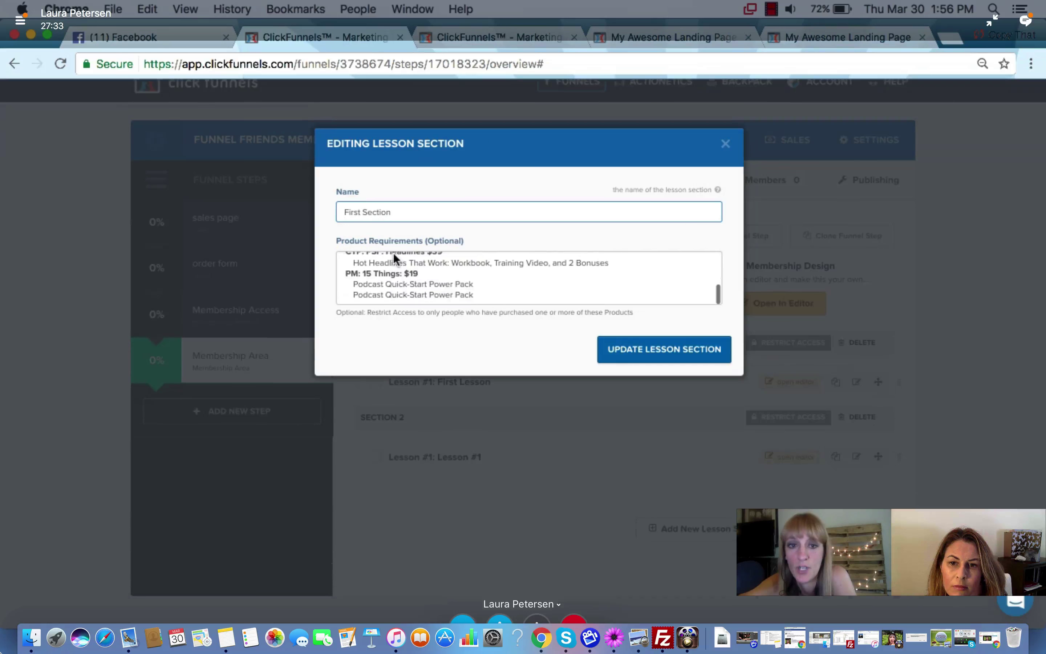
scroll(403, 272, up, 3)
scroll(402, 269, up, 5)
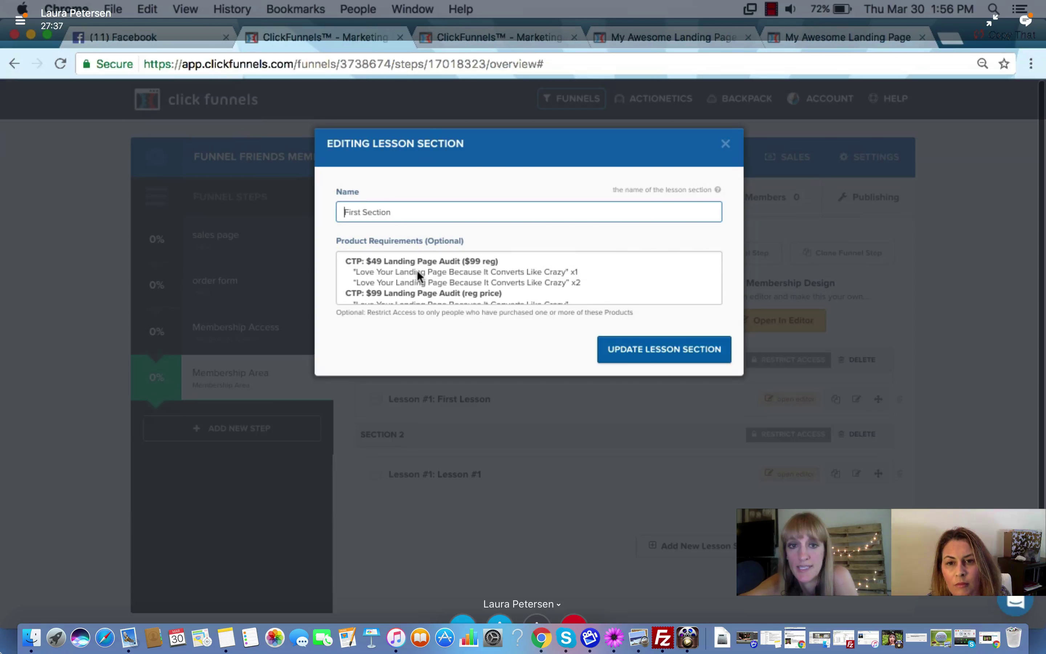
click(416, 270)
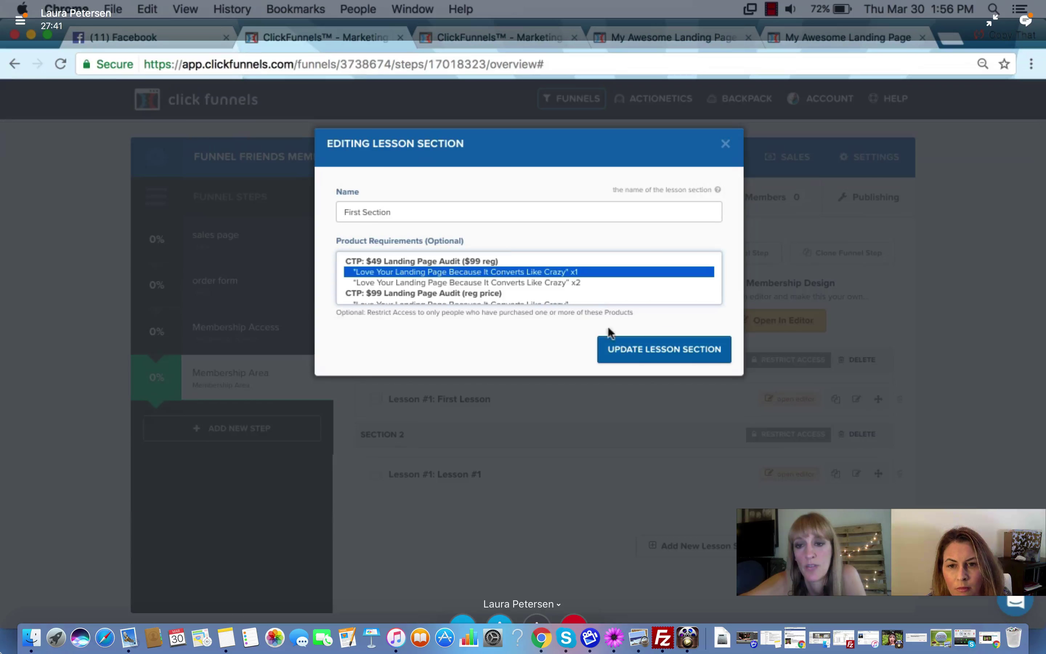
click(629, 350)
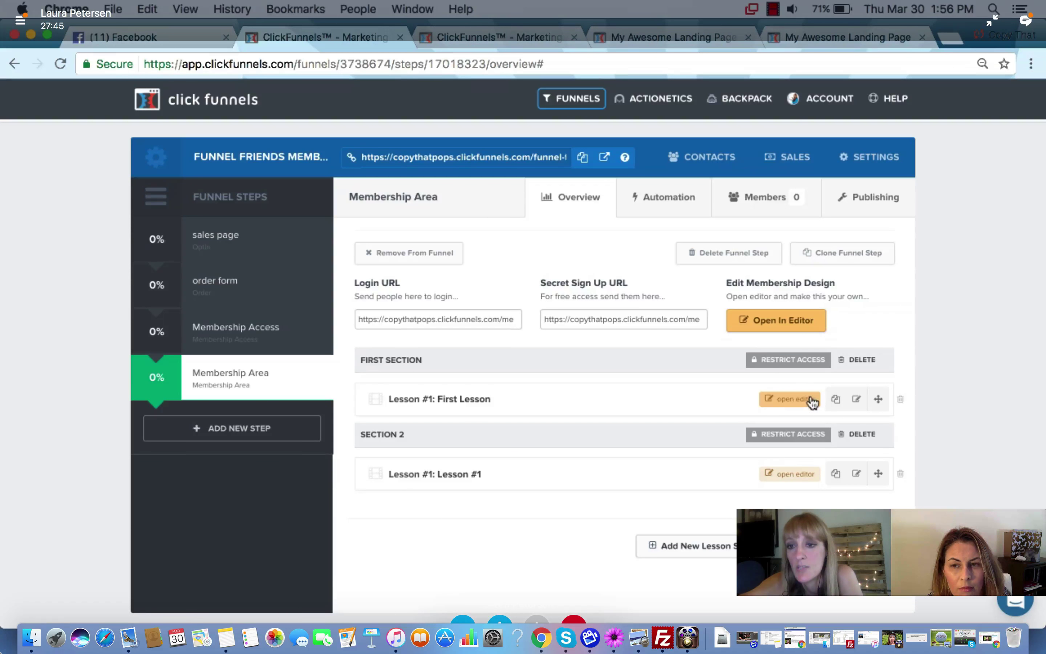
click(856, 404)
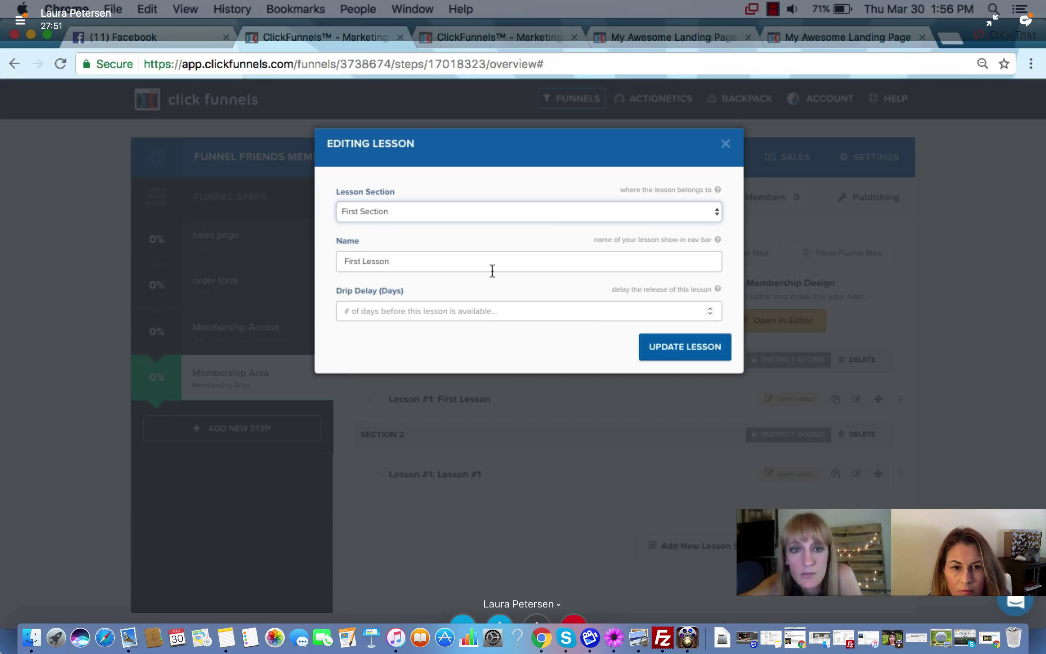
click(726, 145)
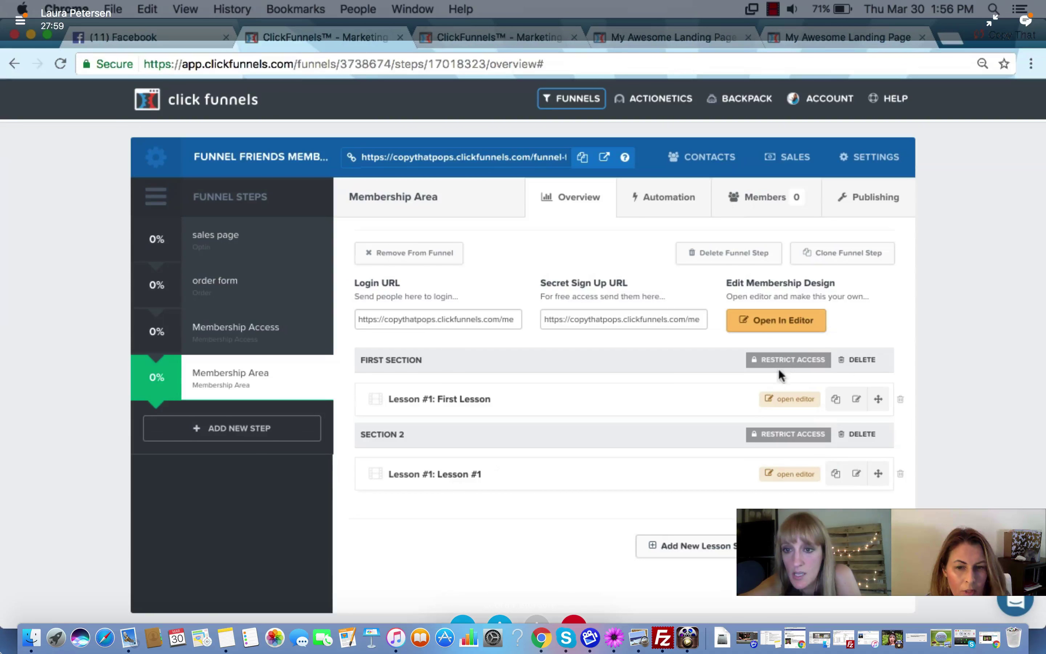
Require the 'Love Your Landing Page…' x2 product for Section 2 and update the section
click(777, 437)
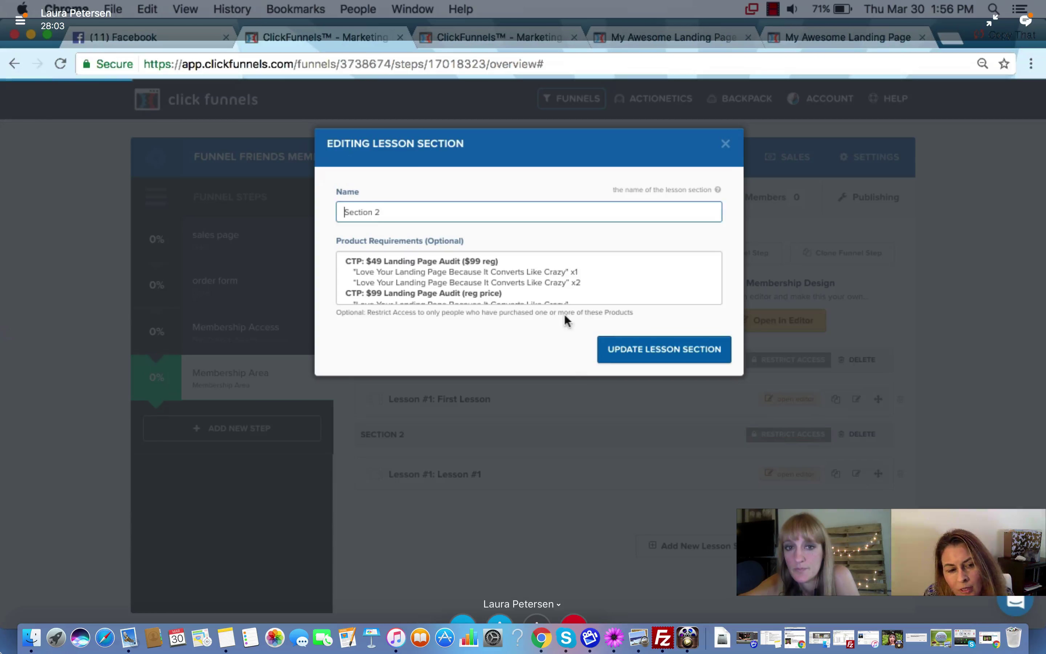
scroll(534, 267, down, 3)
scroll(532, 261, down, 5)
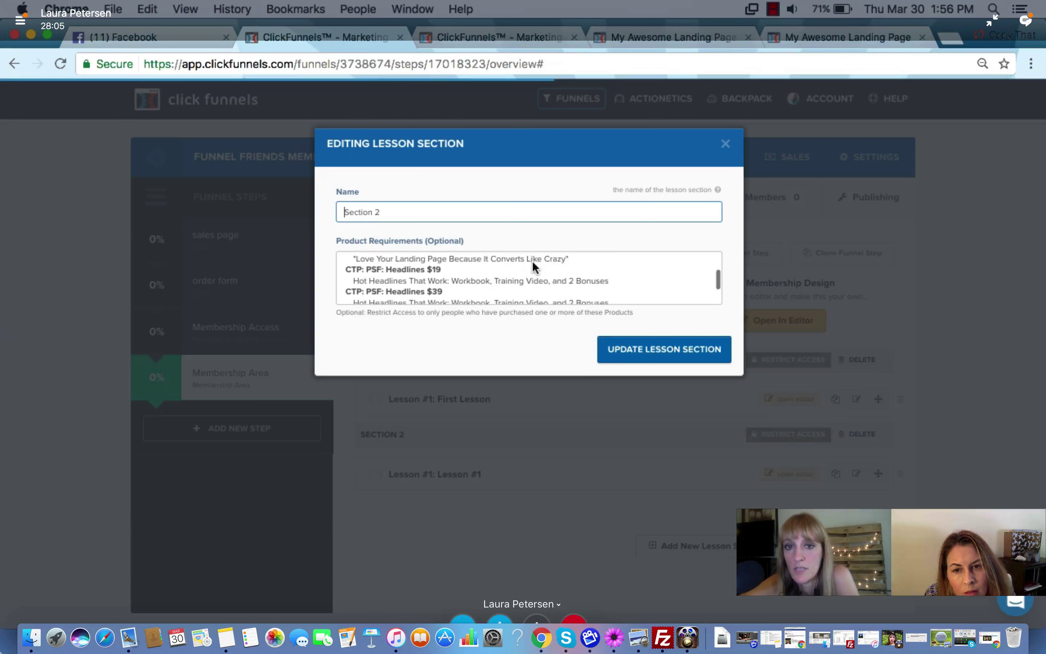
scroll(510, 270, up, 8)
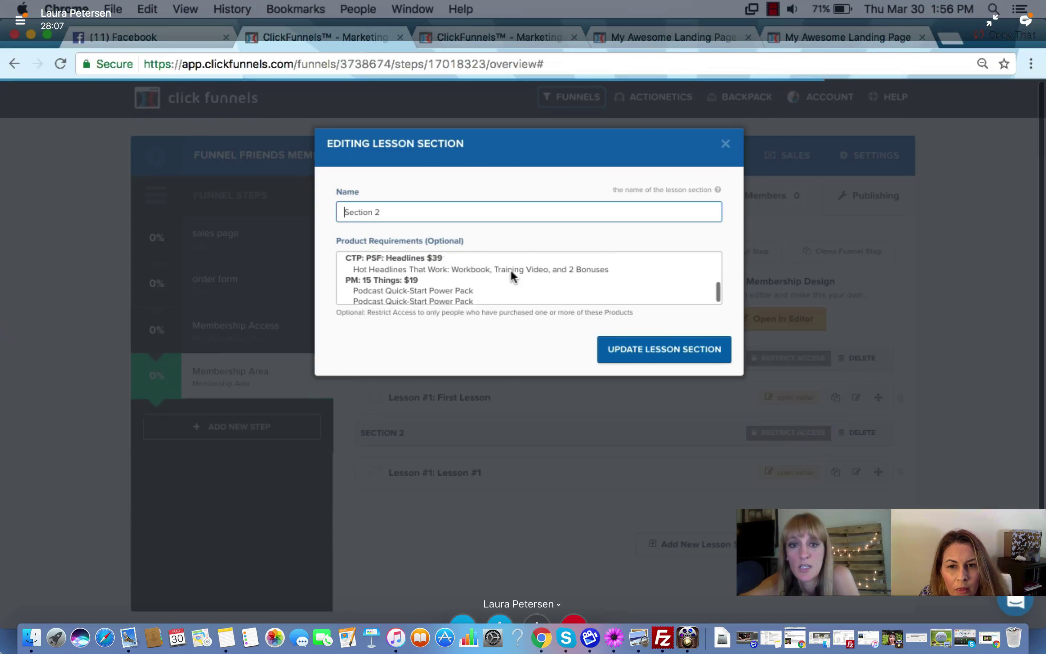
click(508, 277)
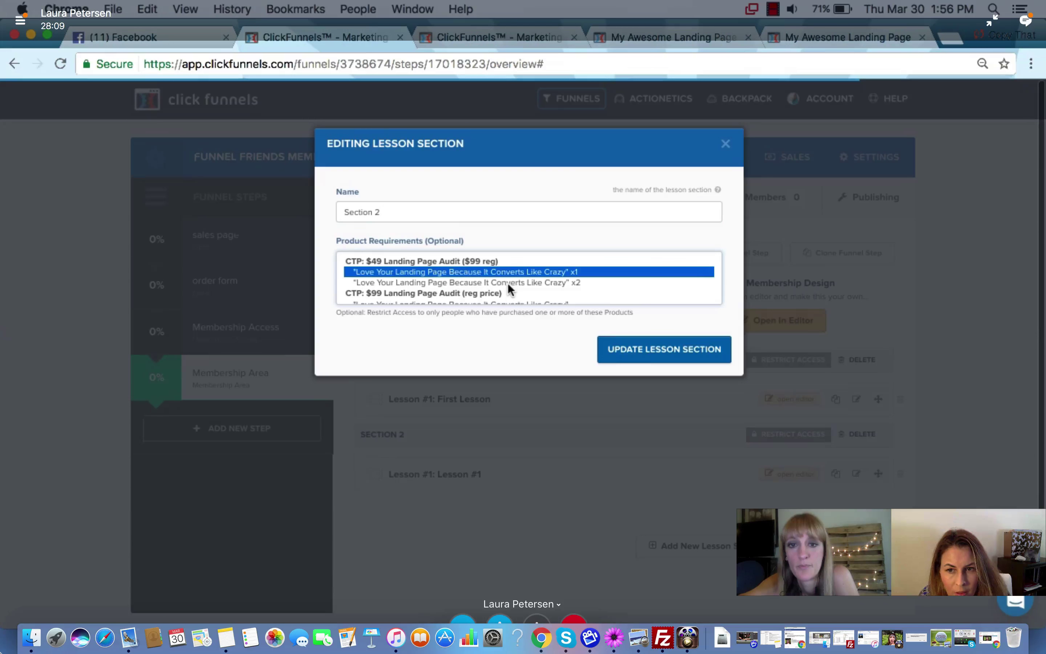
click(507, 283)
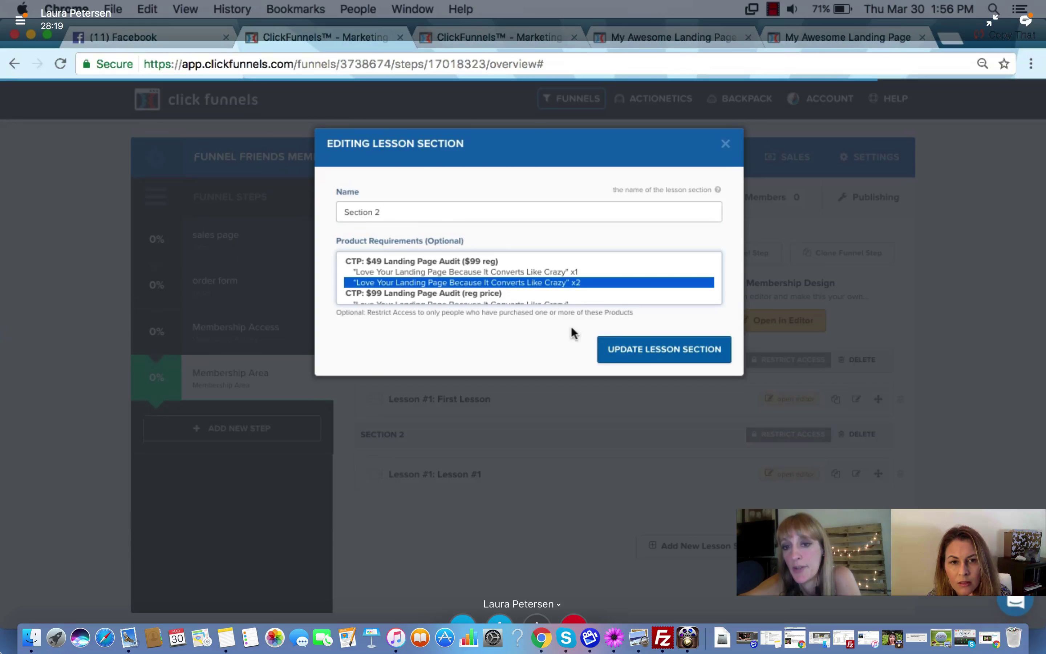
click(623, 348)
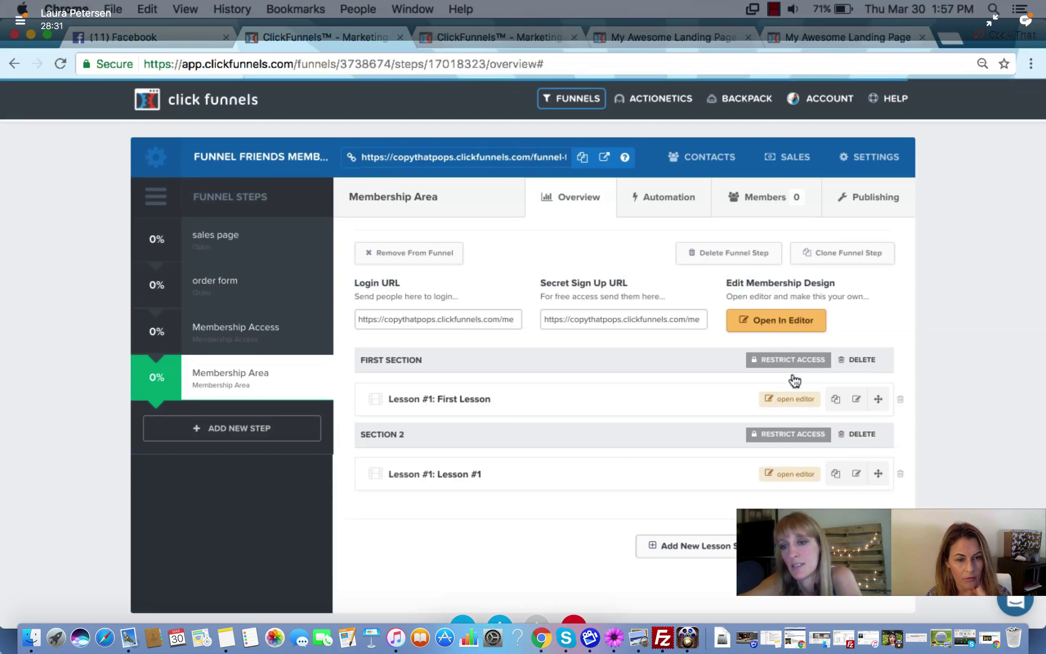
Copy the Secret Sign Up URL and load it in a new browser tab
click(688, 320)
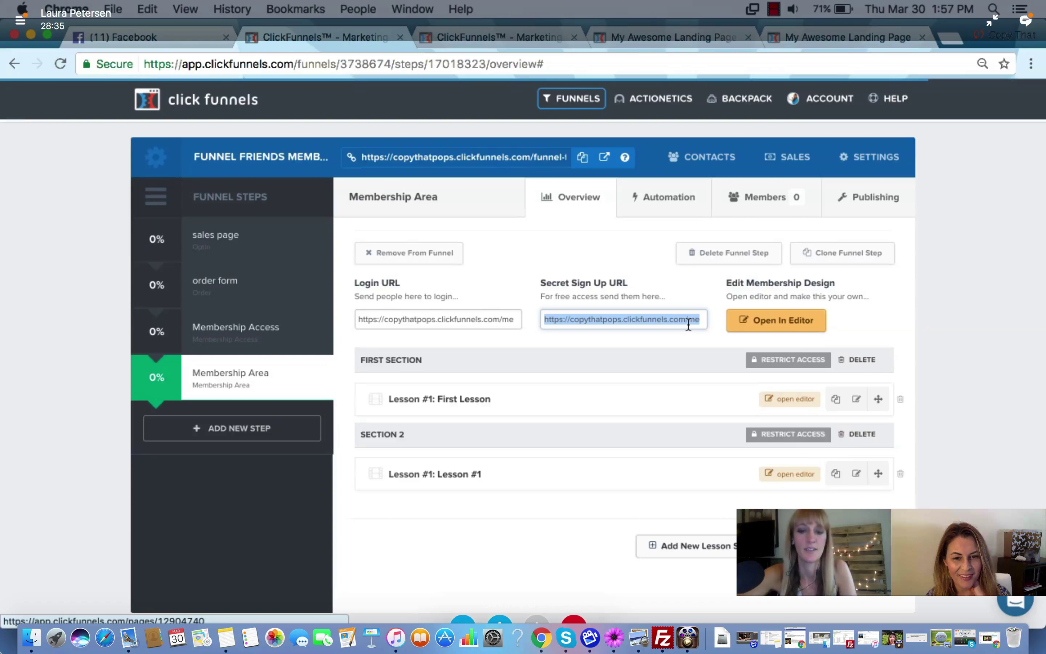
click(949, 37)
key(super+v)
key(Return)
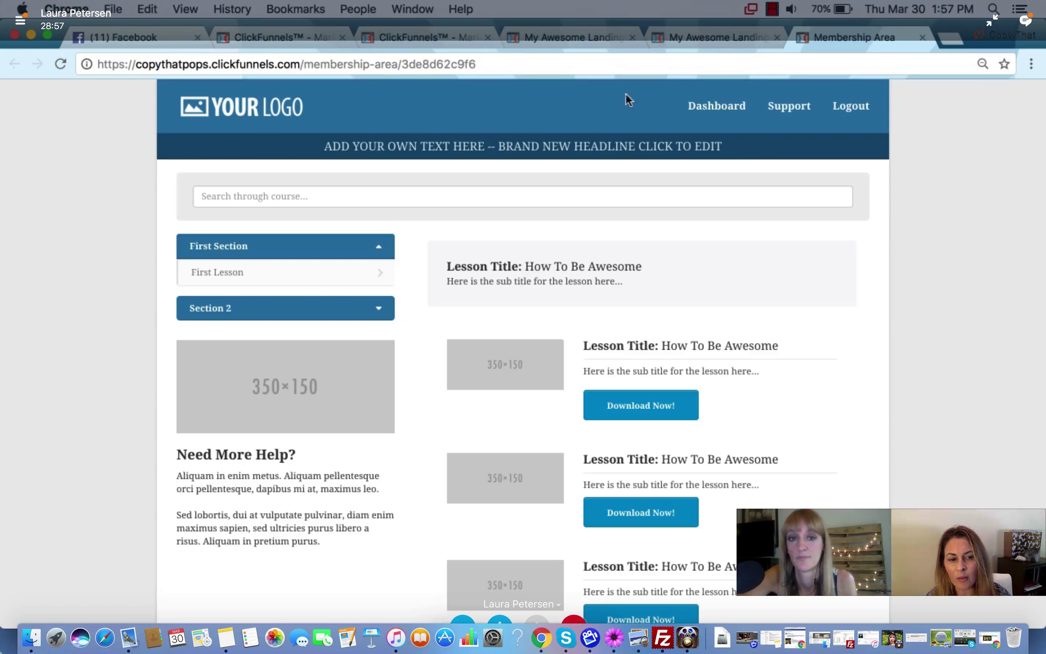
Expand Section 2 so Lesson #1 appears under First Lesson, then review the members page
click(379, 318)
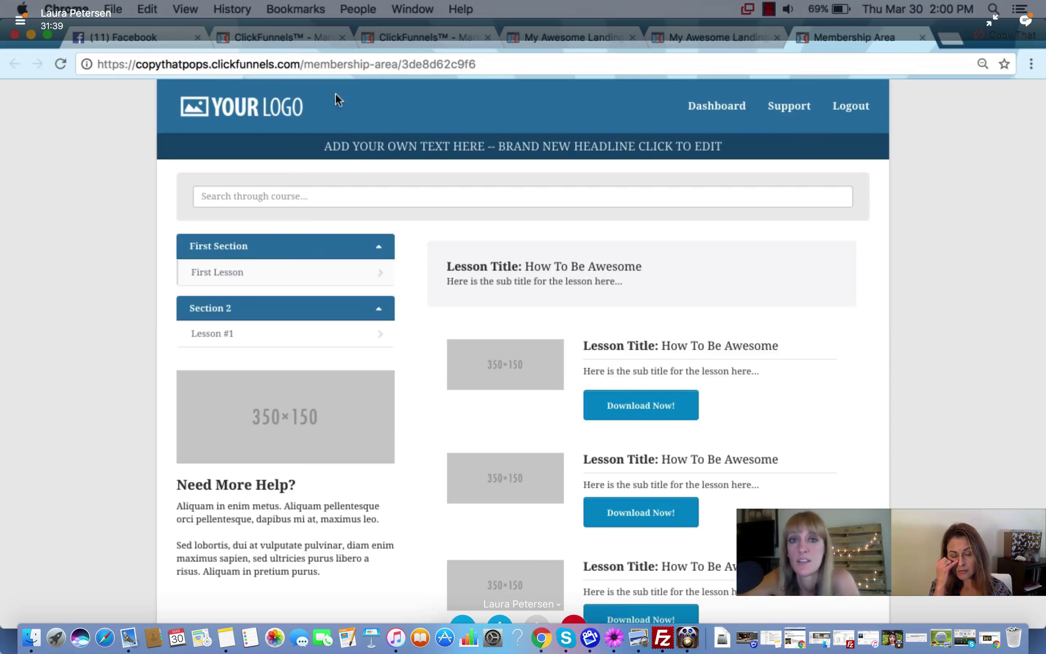
scroll(241, 298, down, 4)
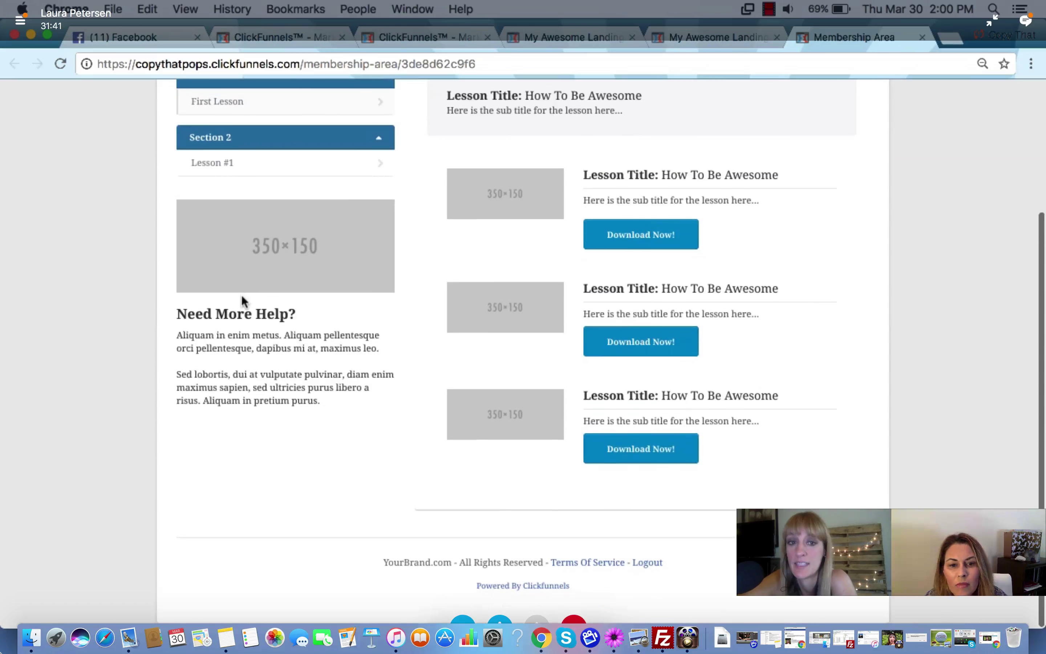
scroll(241, 298, up, 5)
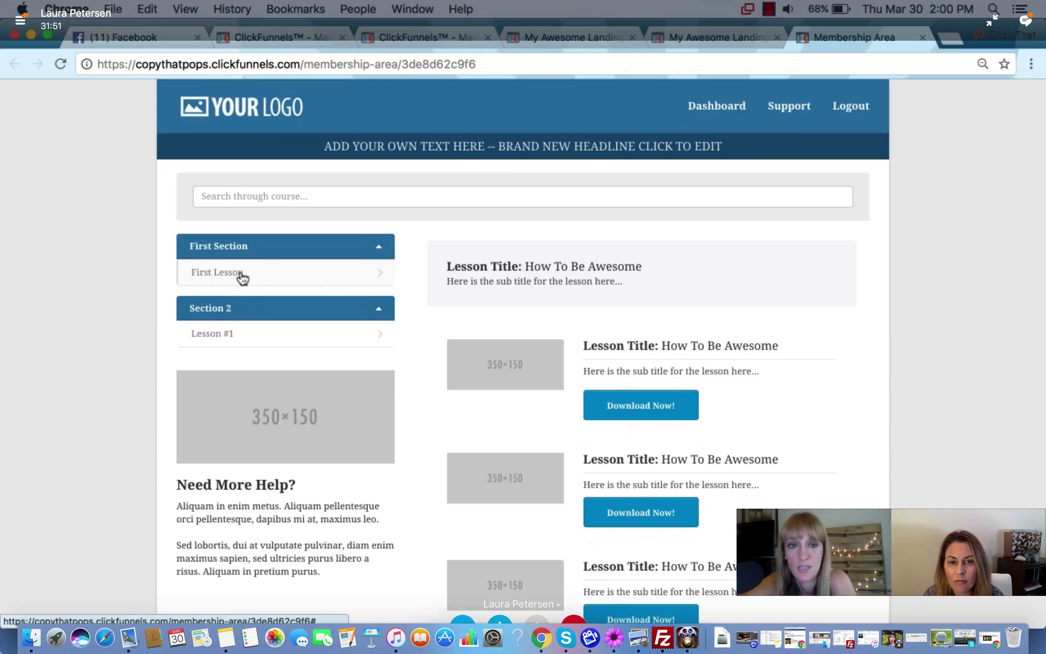
scroll(429, 307, down, 3)
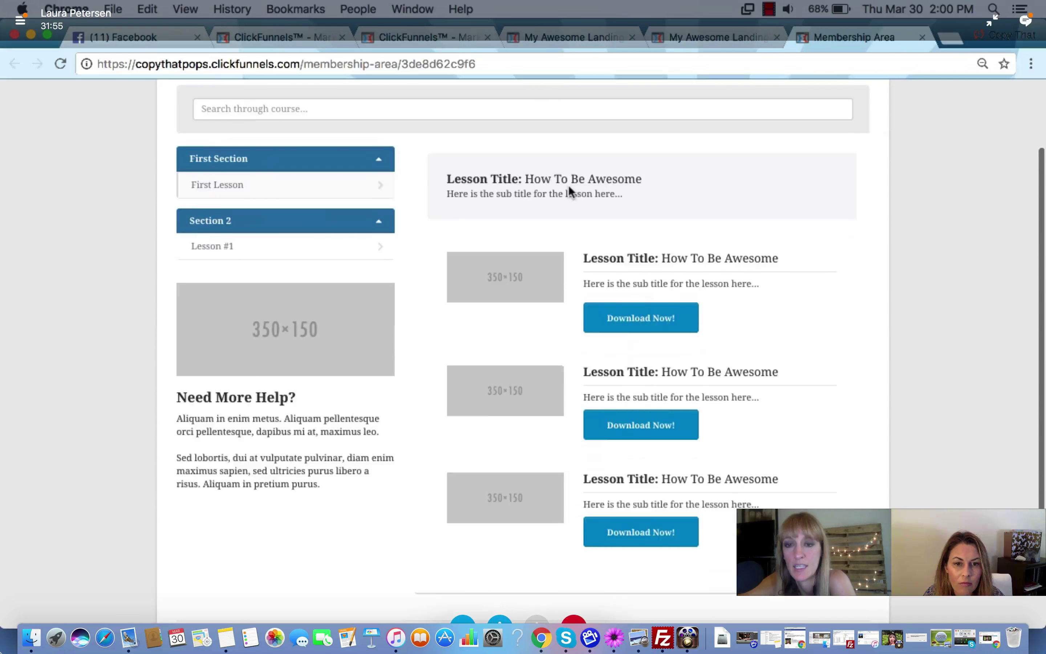
scroll(641, 318, up, 2)
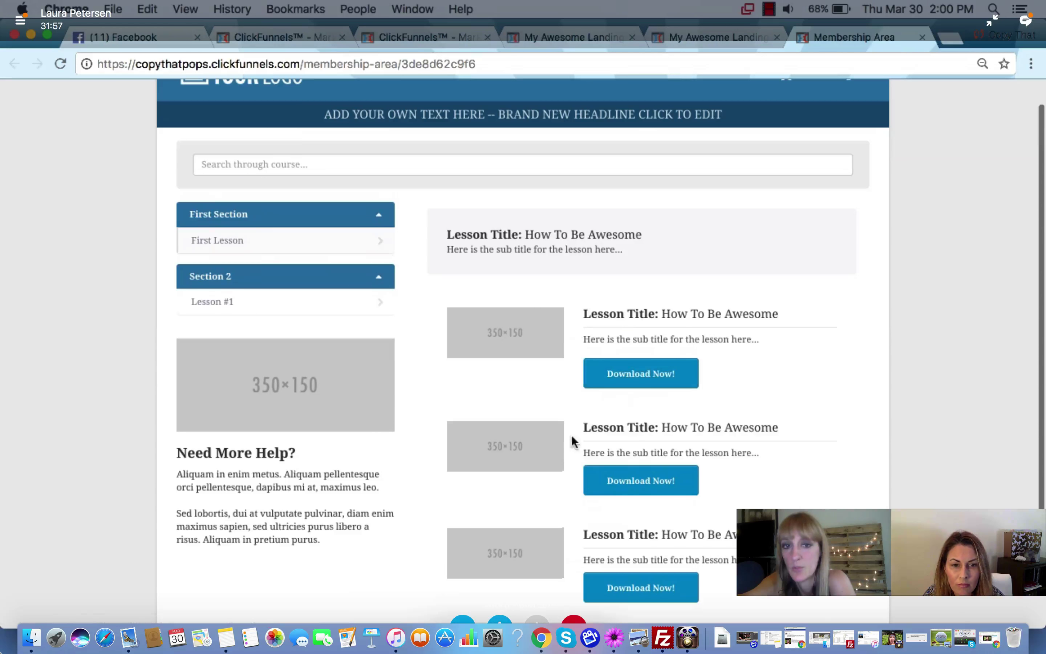
Open Lesson #1 to preview its 'Intro To Awesome Page' video lesson
click(205, 302)
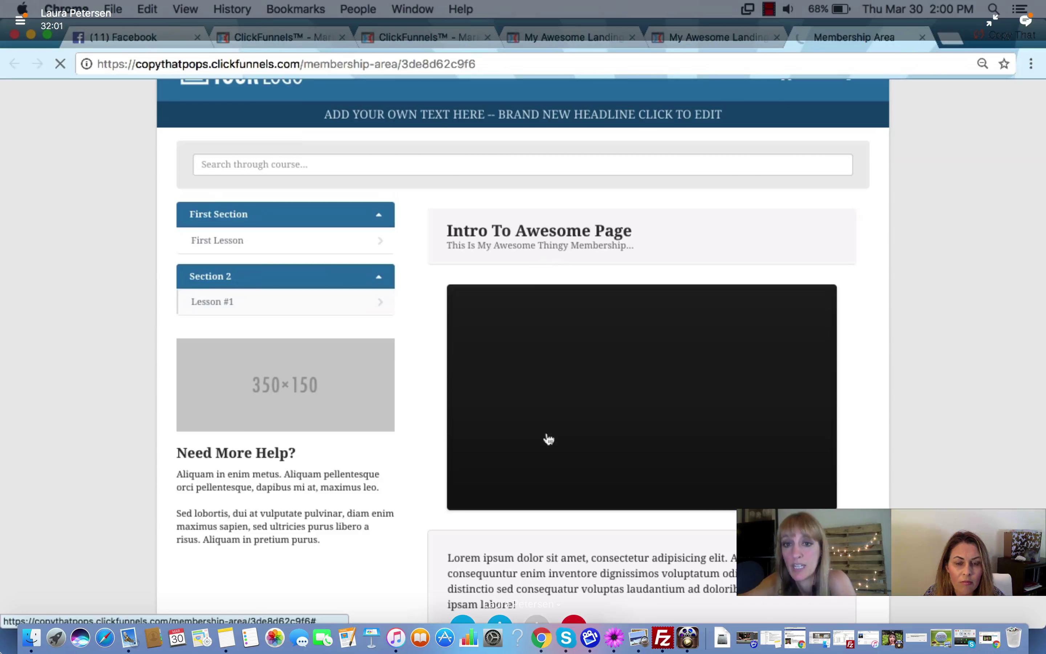
scroll(580, 271, down, 5)
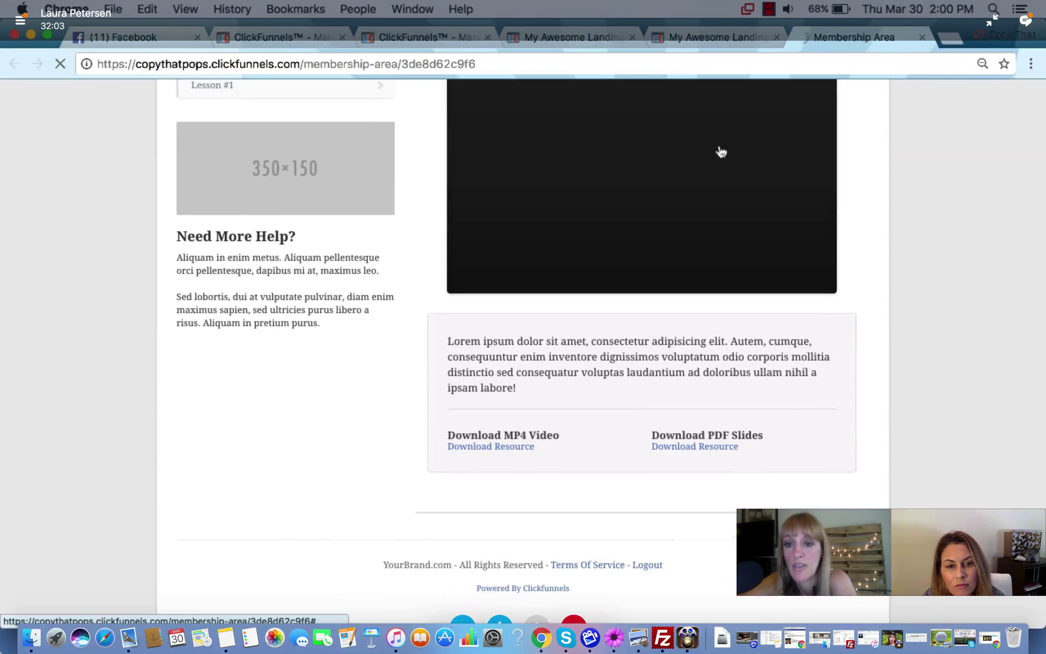
scroll(604, 159, up, 3)
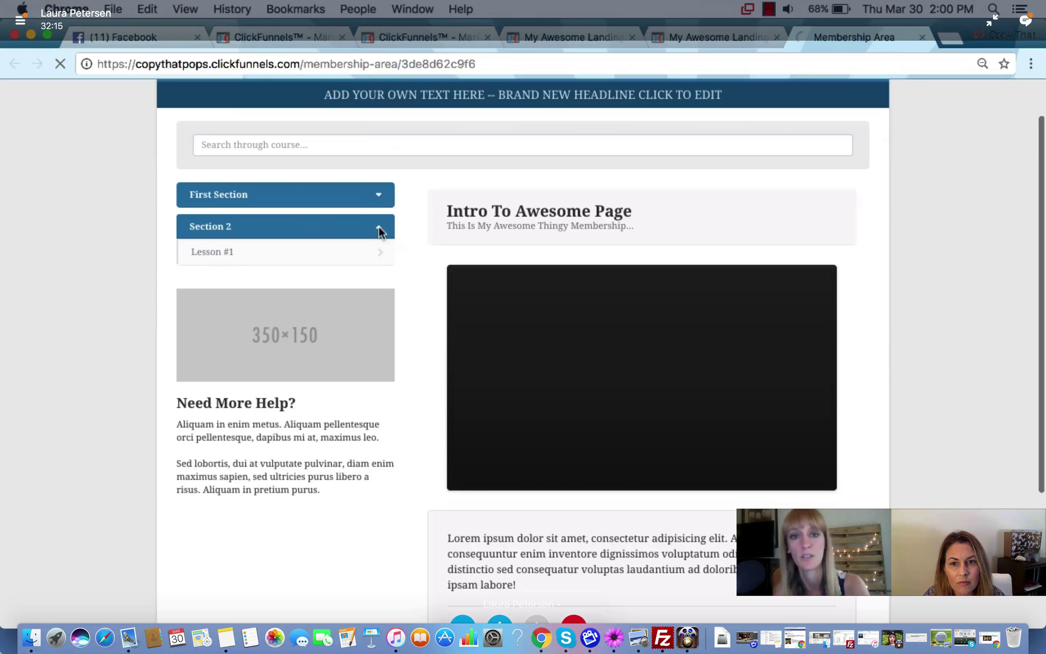
Collapse and re-expand Section 2, expand First Section, then return to the sales page
click(380, 231)
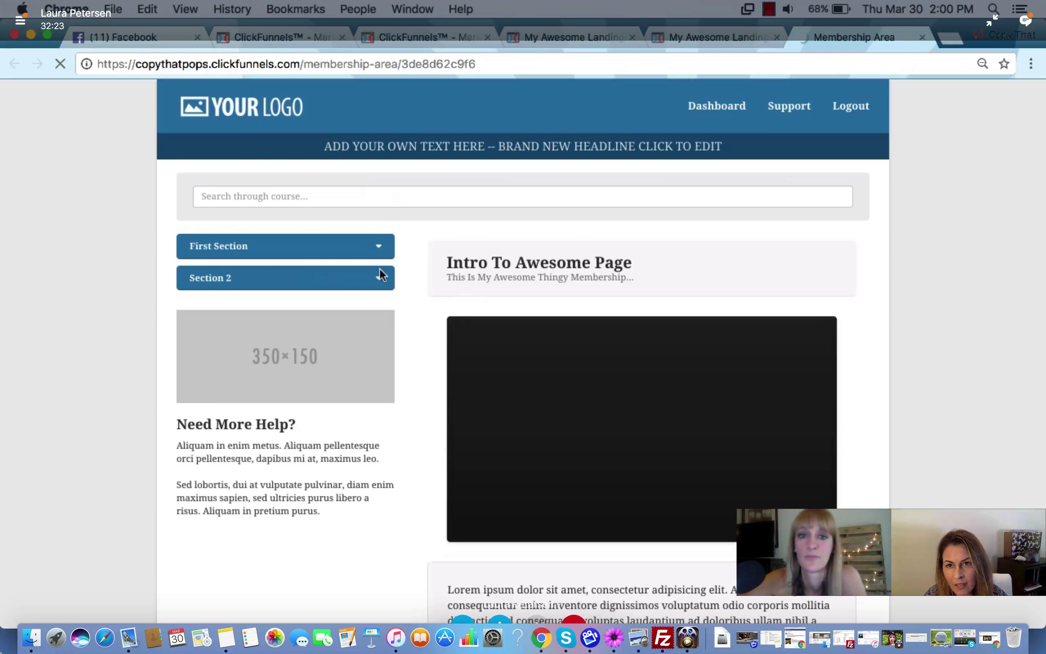
click(378, 278)
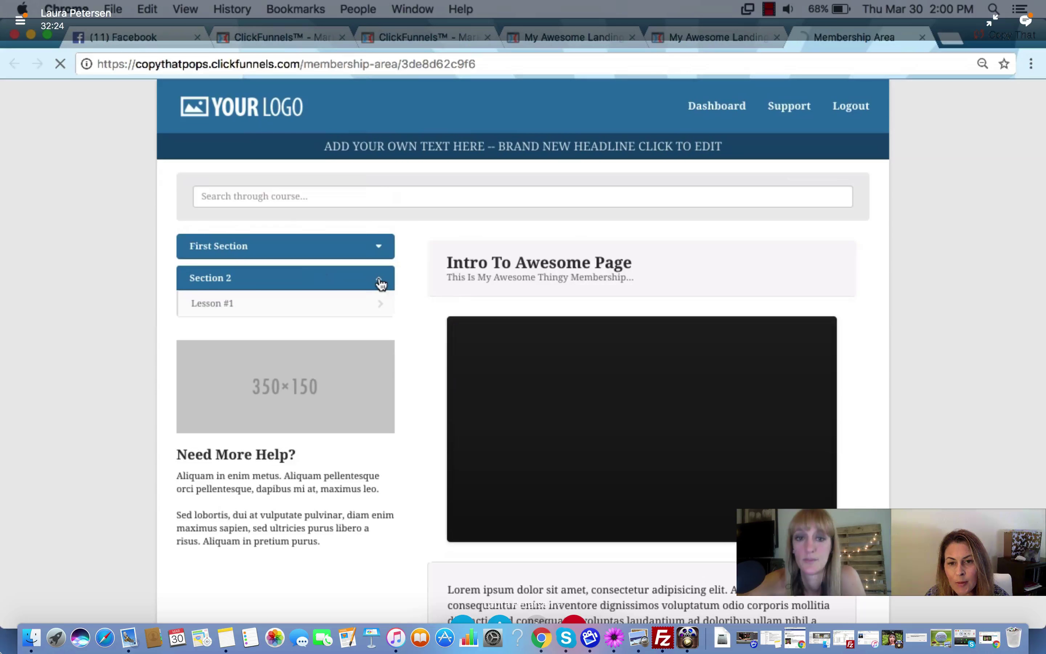
click(380, 248)
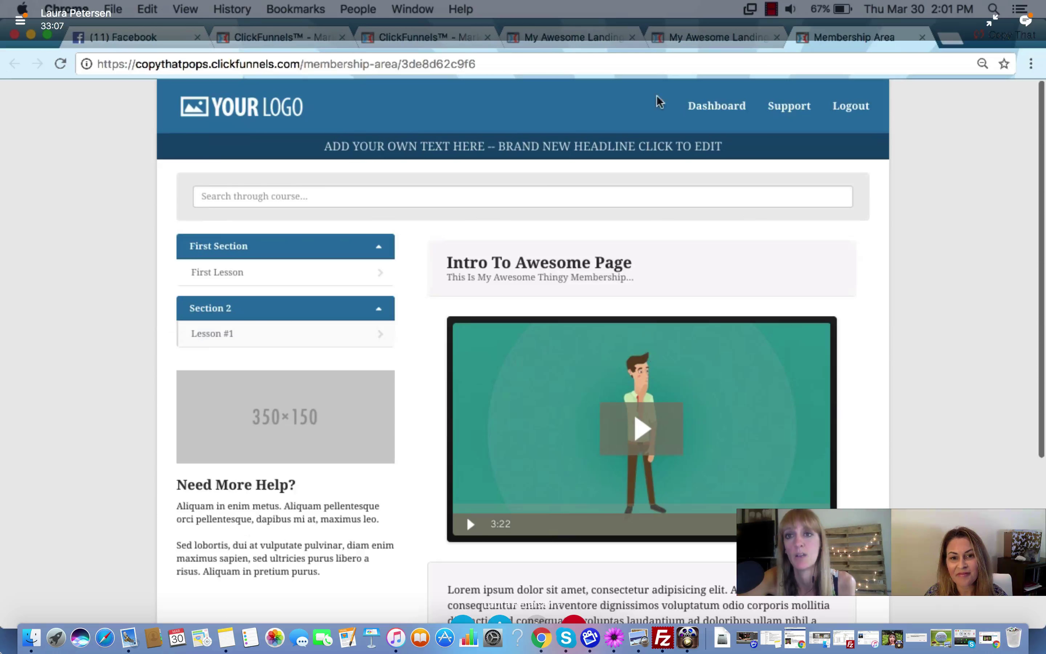
click(447, 34)
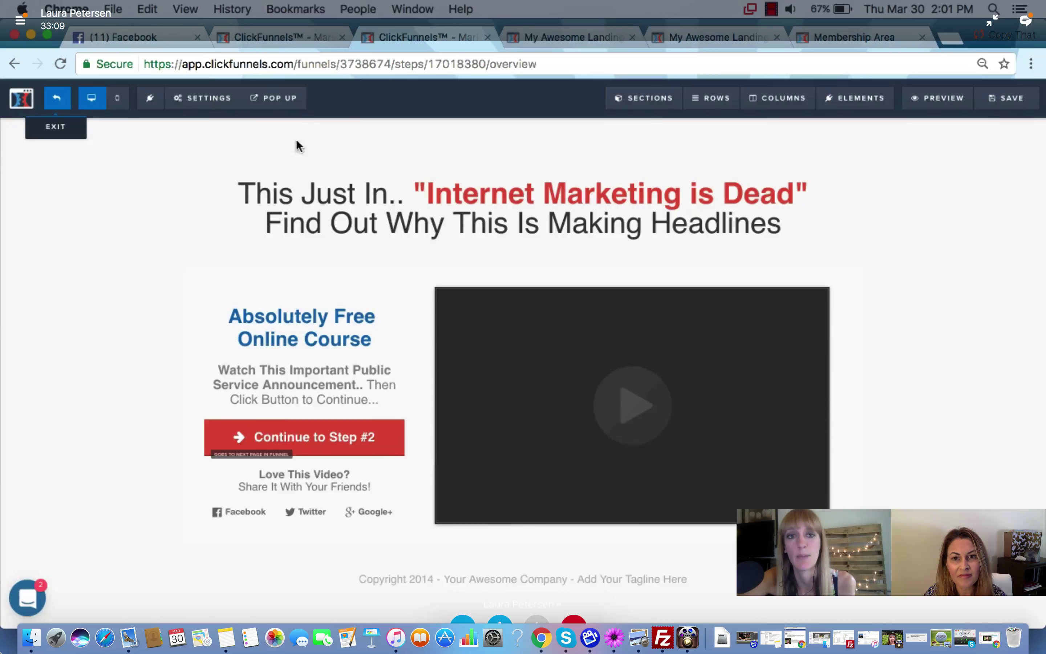